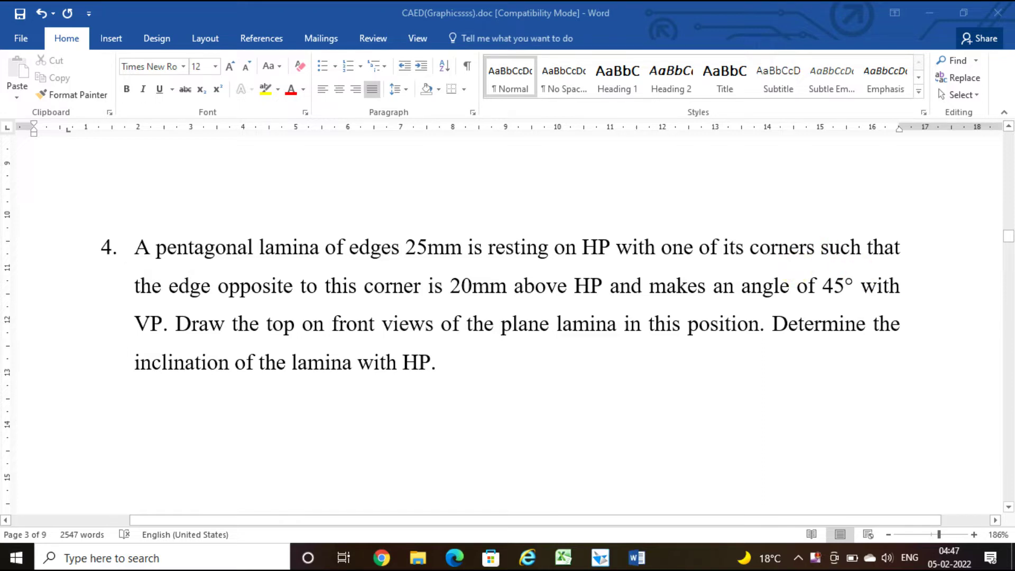
Switch to Solid Edge and draw a horizontal 25 mm line at 0° in the lower-left area of the sheet as the pentagon's base.
left_click(600, 557)
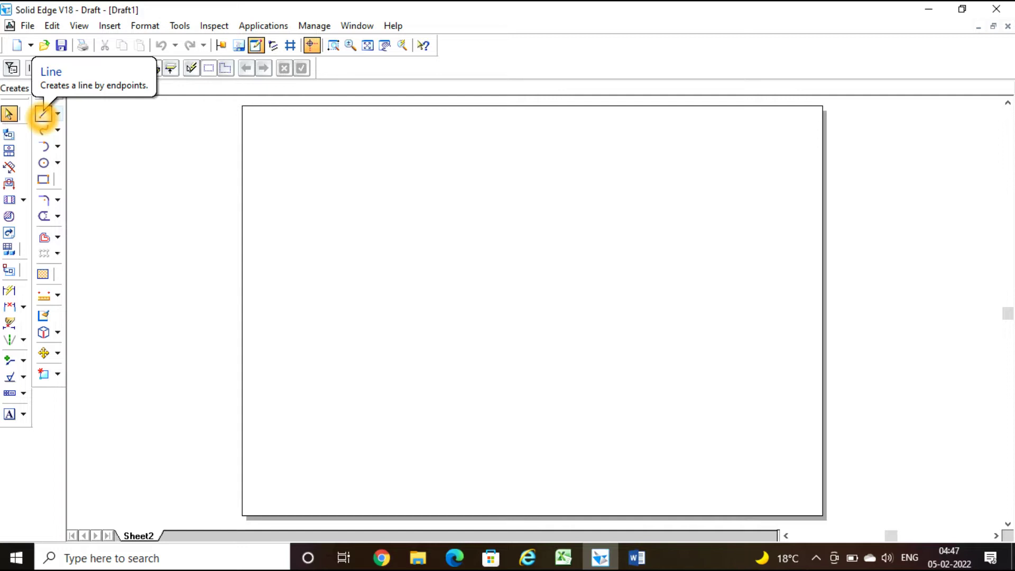
left_click(43, 113)
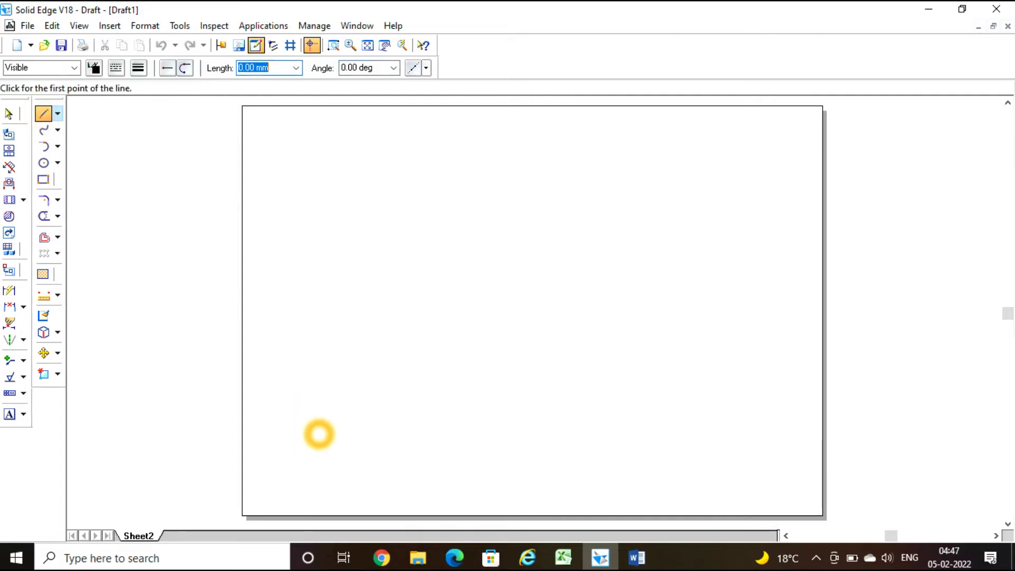
left_click(317, 433)
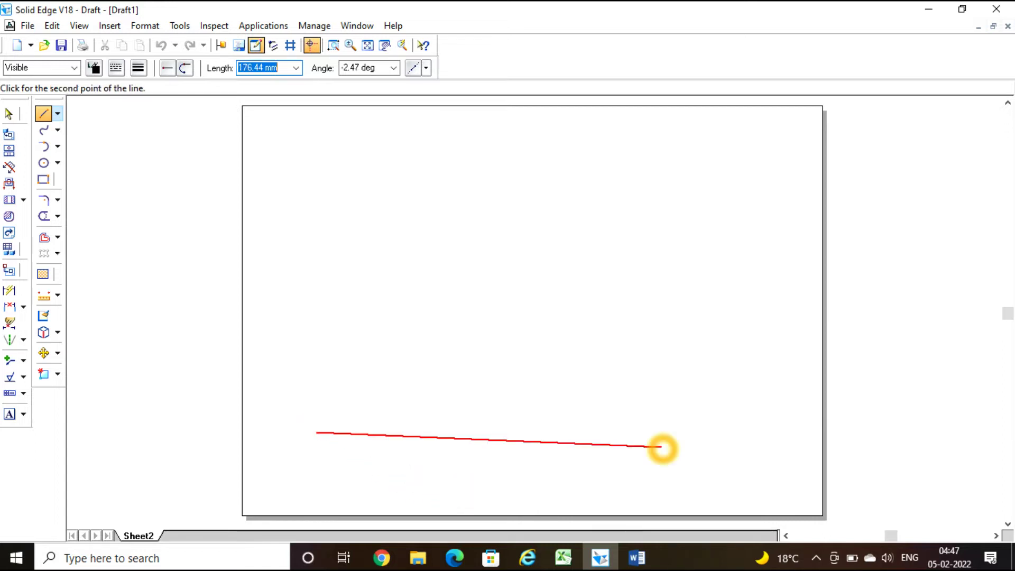
type("25")
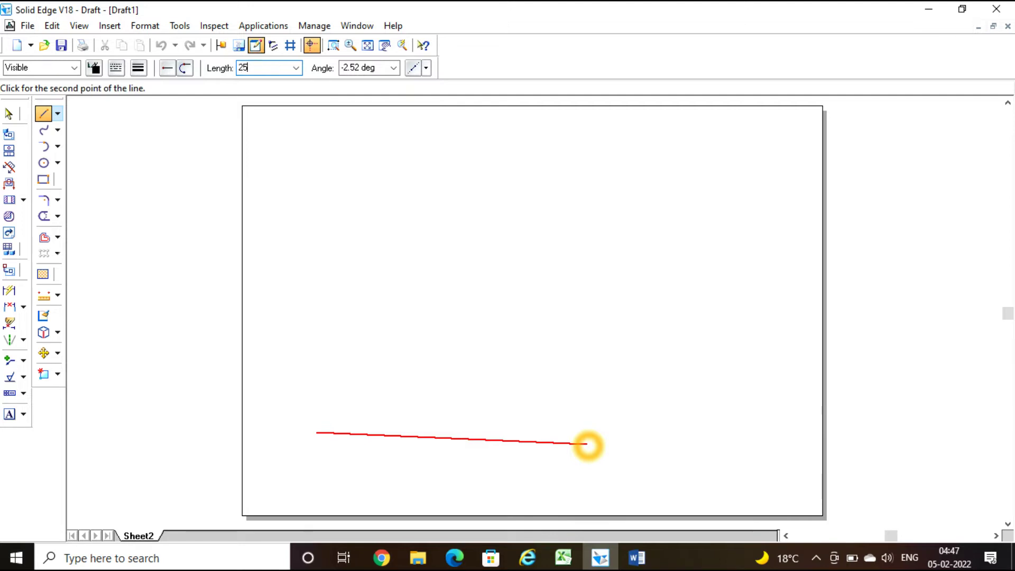
key("Tab")
type("0")
key("Return")
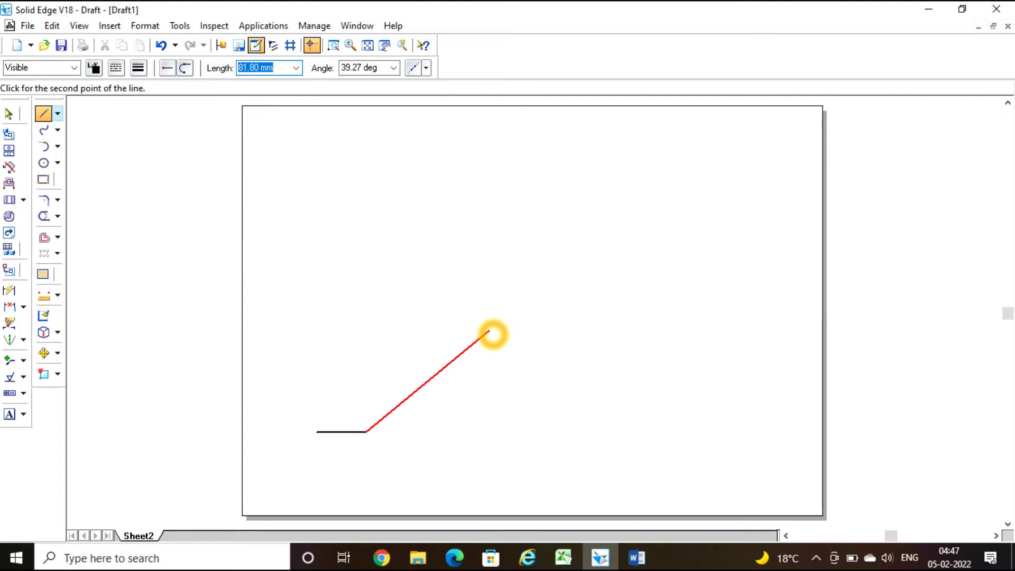
Continue from the base's right end with two 25 mm pentagon edges at angles of 72° and 72*2.
type("25")
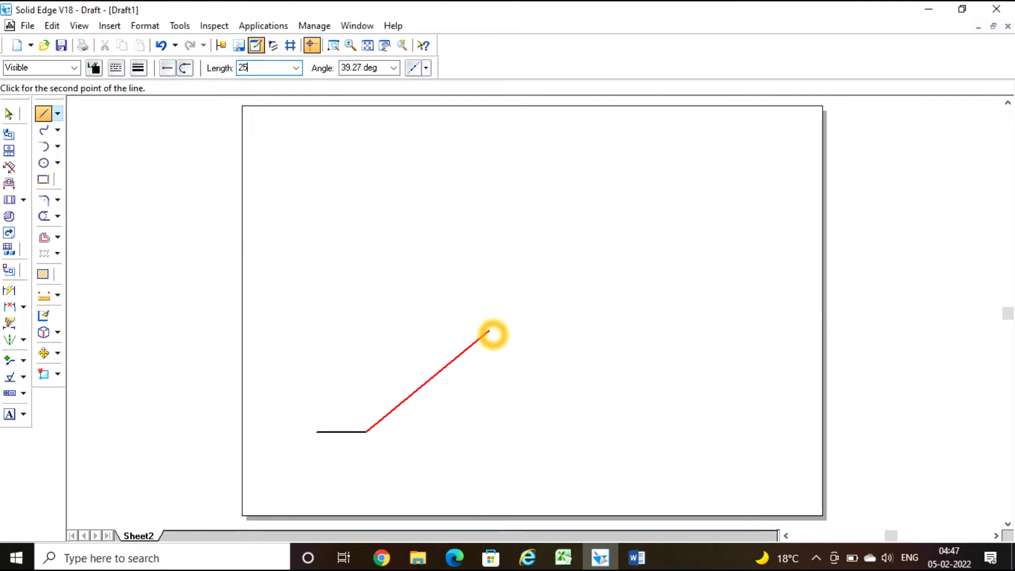
key("Tab")
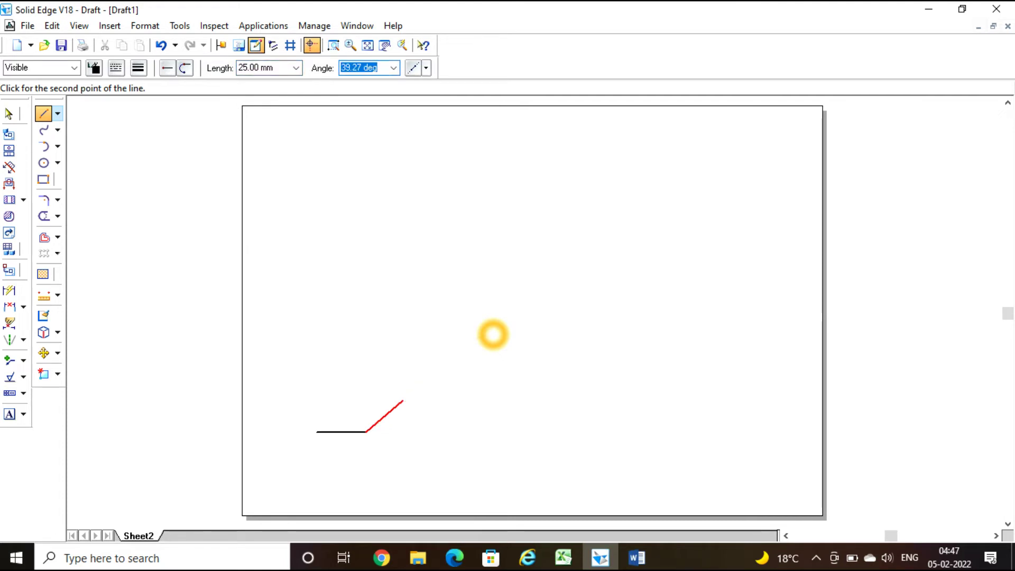
type("72")
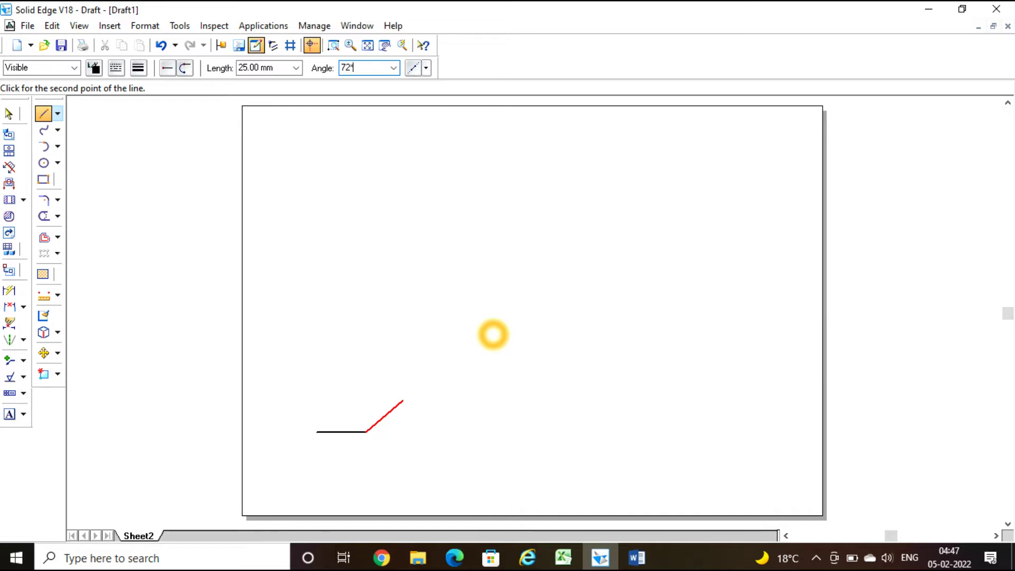
key("Return")
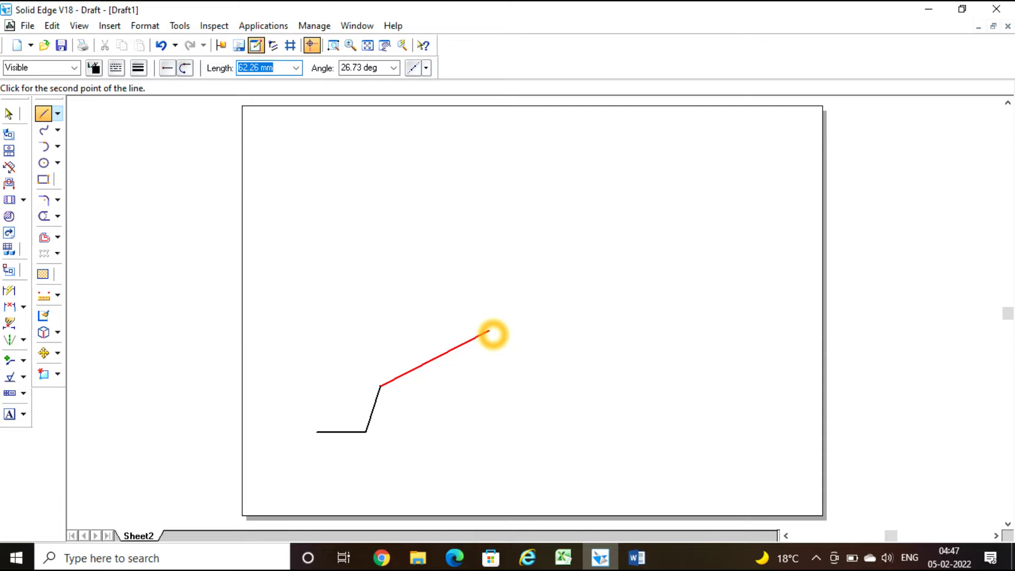
type("25")
key("Tab")
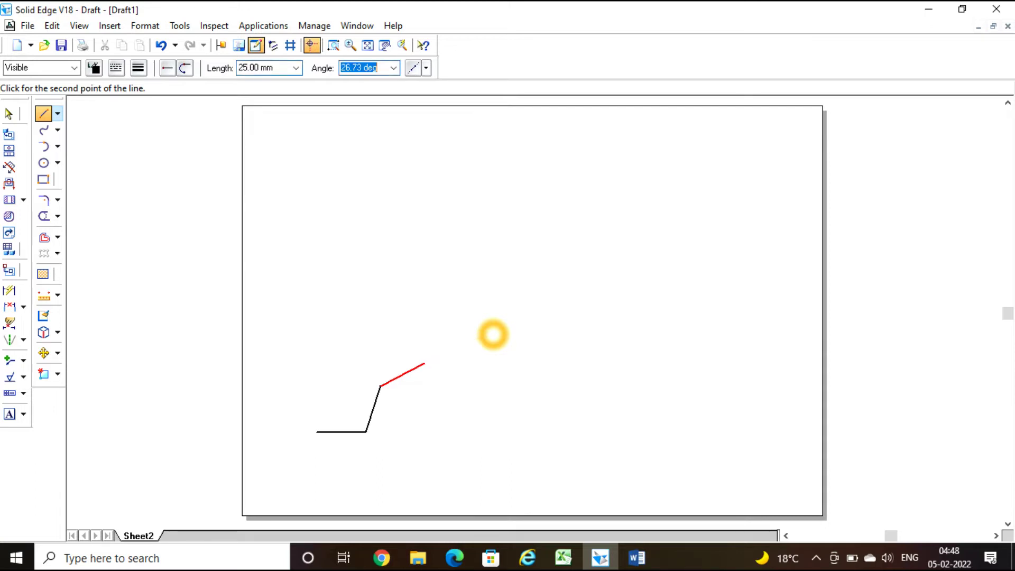
type("72")
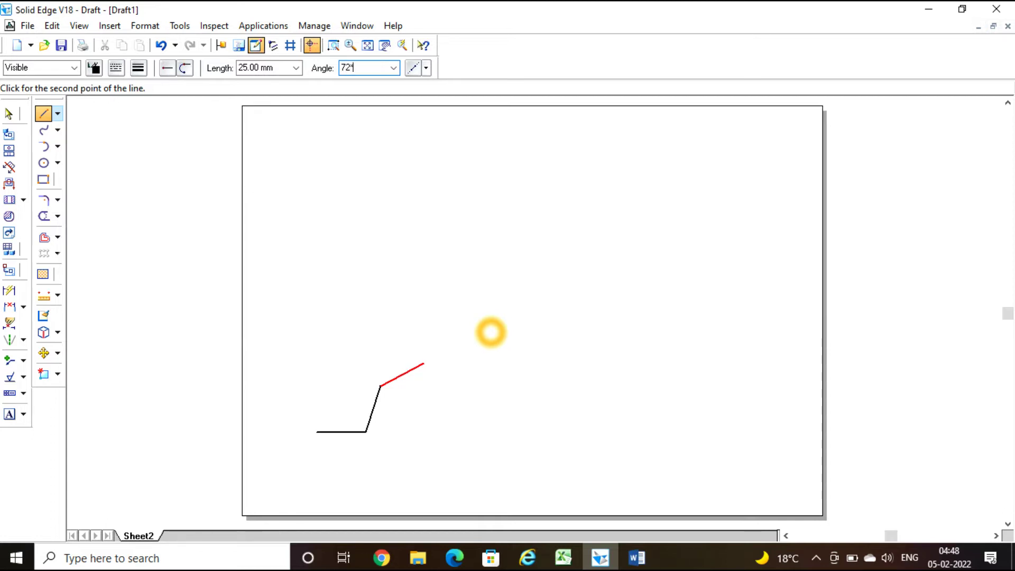
type("*2")
key("Return")
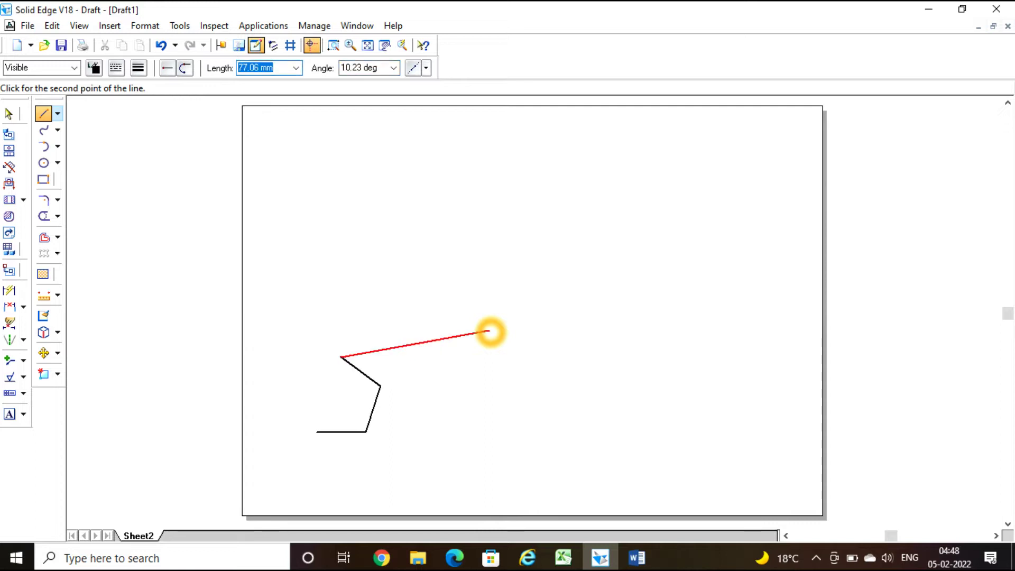
Add the fourth 25 mm edge at an angle of 72*3 and close the pentagon at the base's start point.
type("25")
key("Tab")
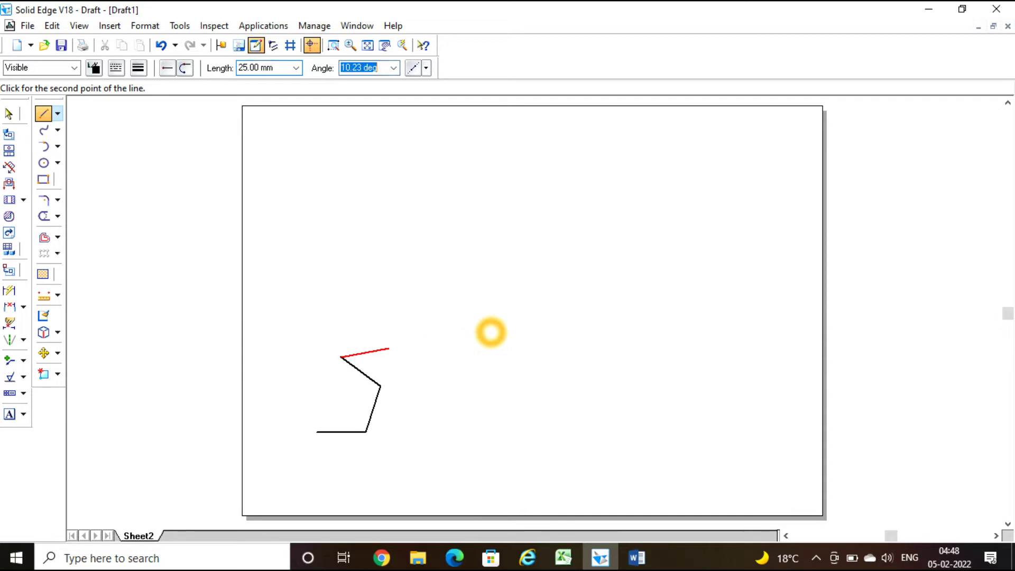
type("72")
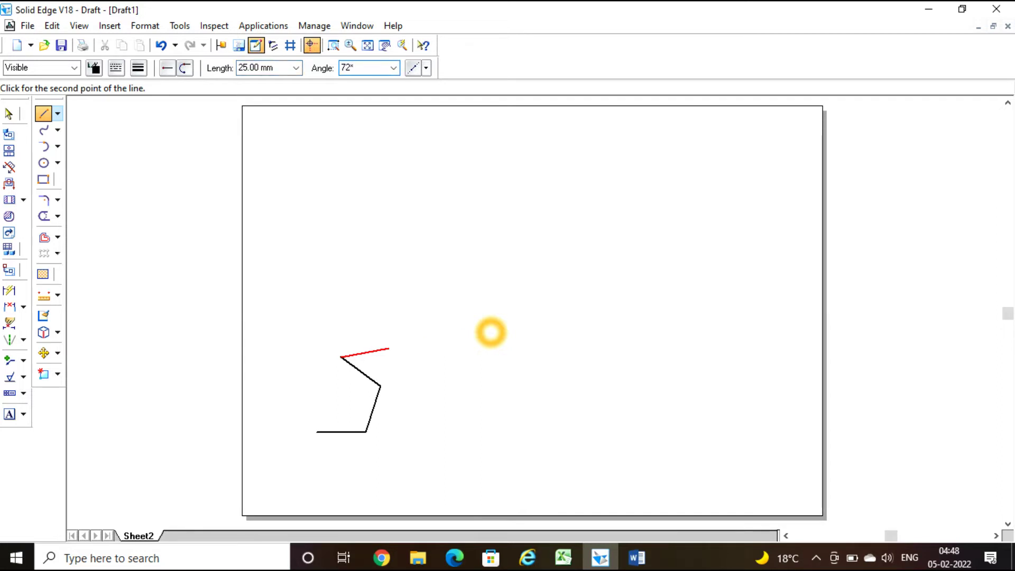
type("*3")
key("Return")
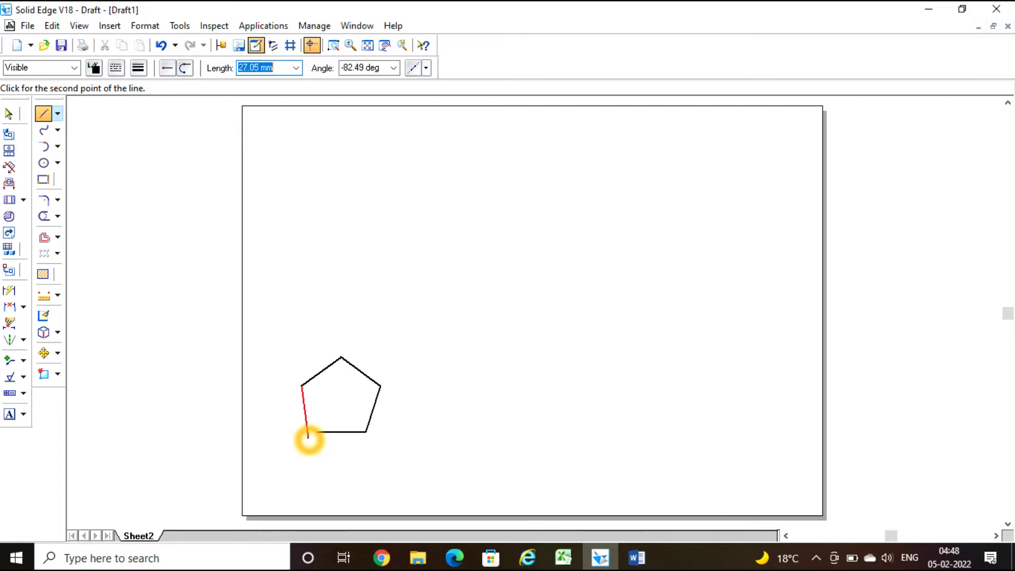
left_click(316, 432)
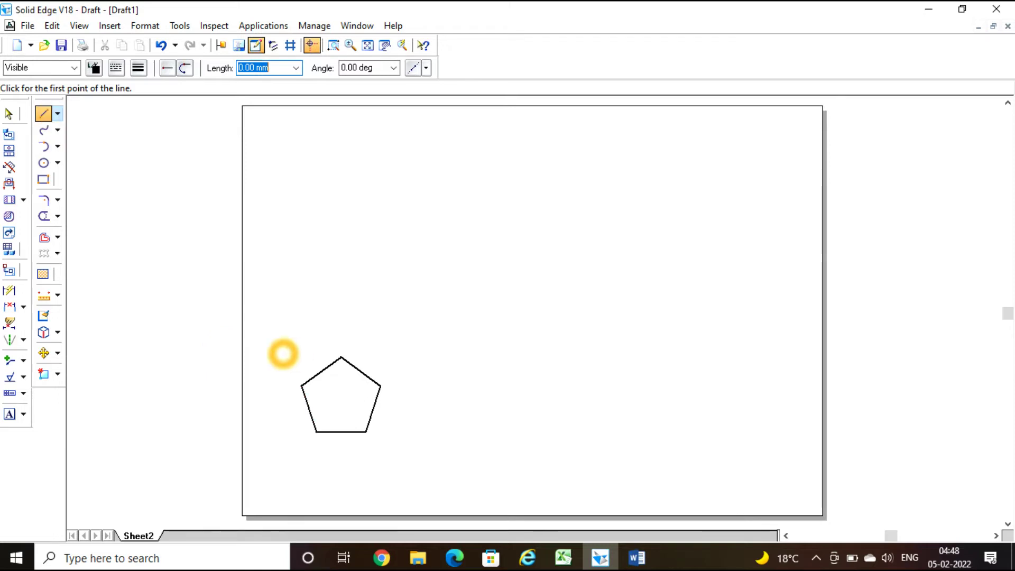
Rotate the whole pentagon about its left corner, without keeping a copy, so that its lower-left edge stands vertical.
left_click(58, 354)
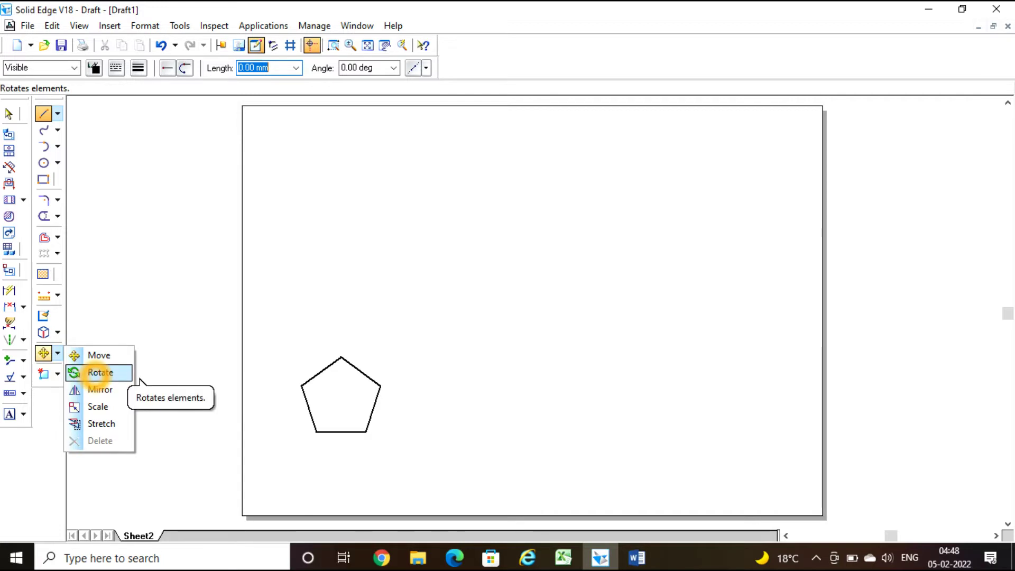
left_click(99, 372)
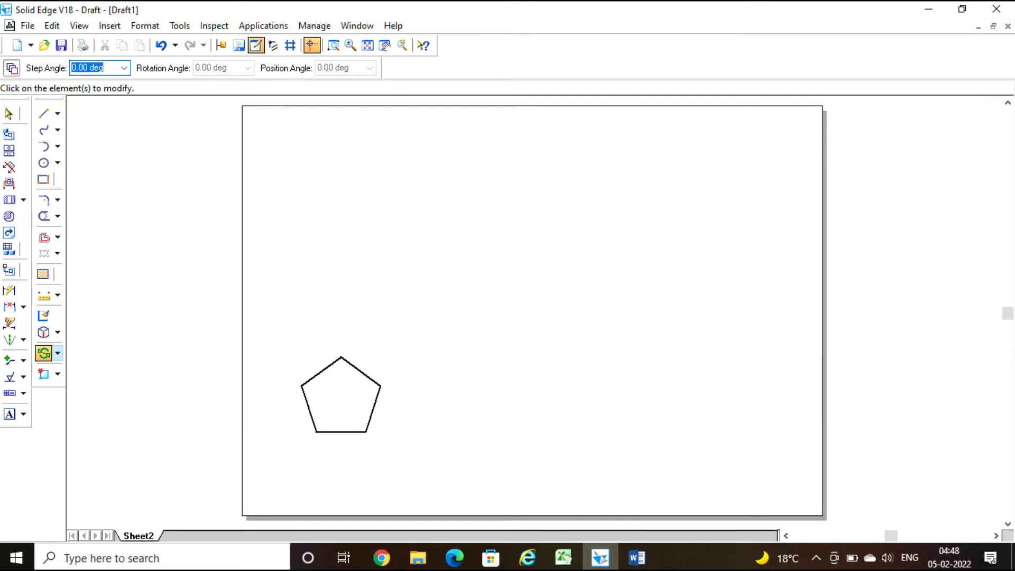
left_click_drag(273, 320, 422, 470)
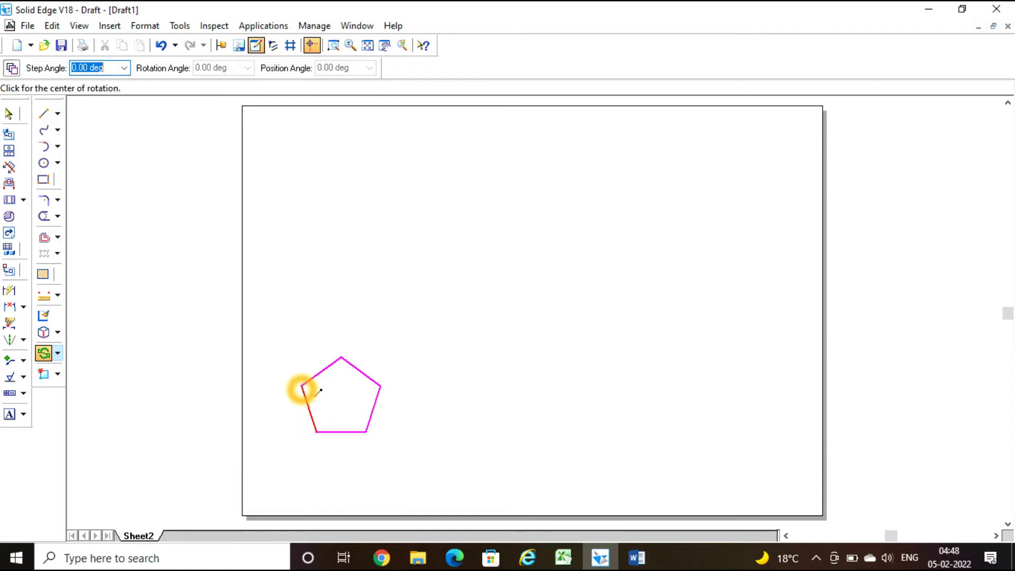
left_click(302, 387)
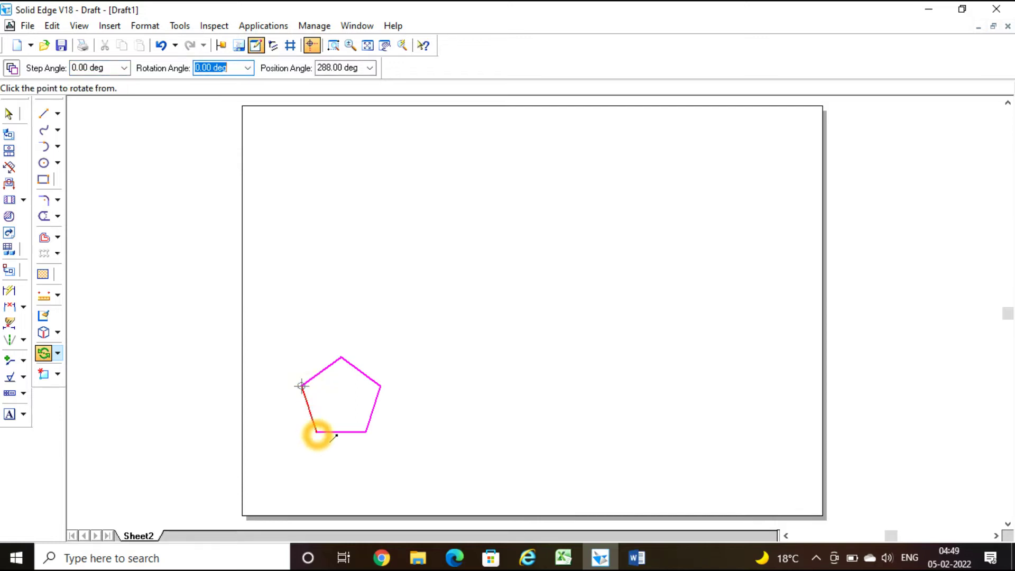
left_click(317, 432)
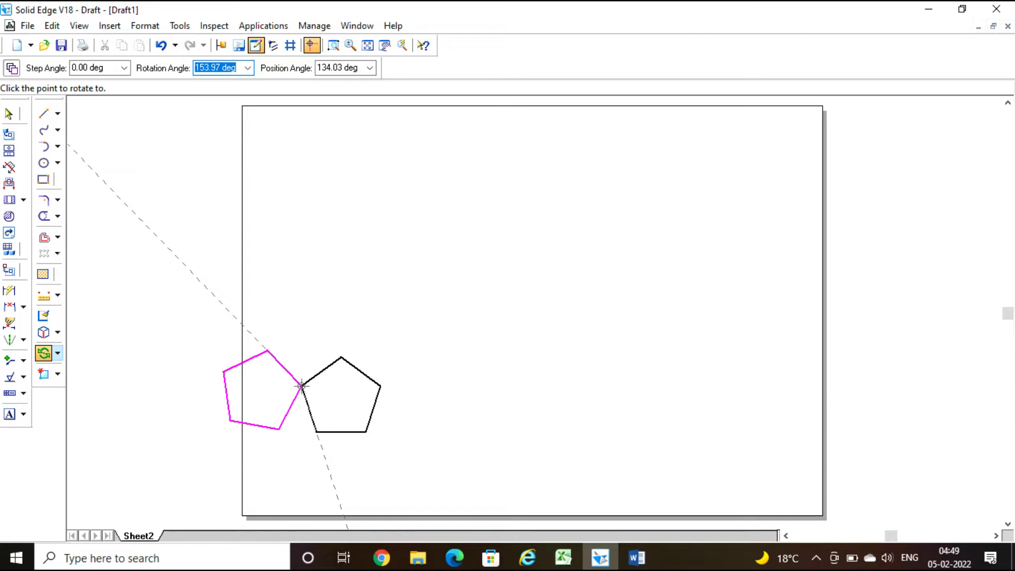
left_click(12, 68)
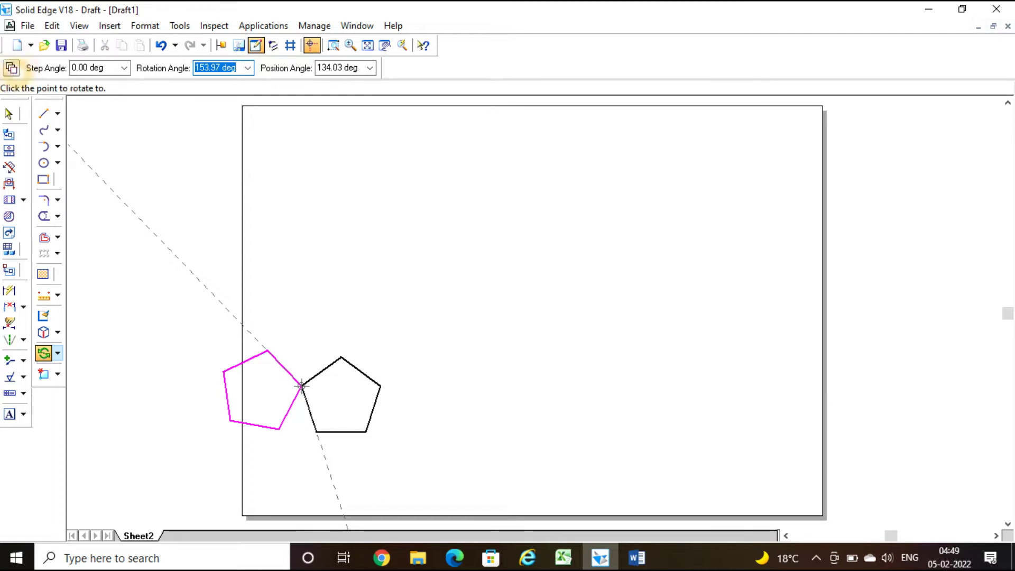
left_click(306, 460)
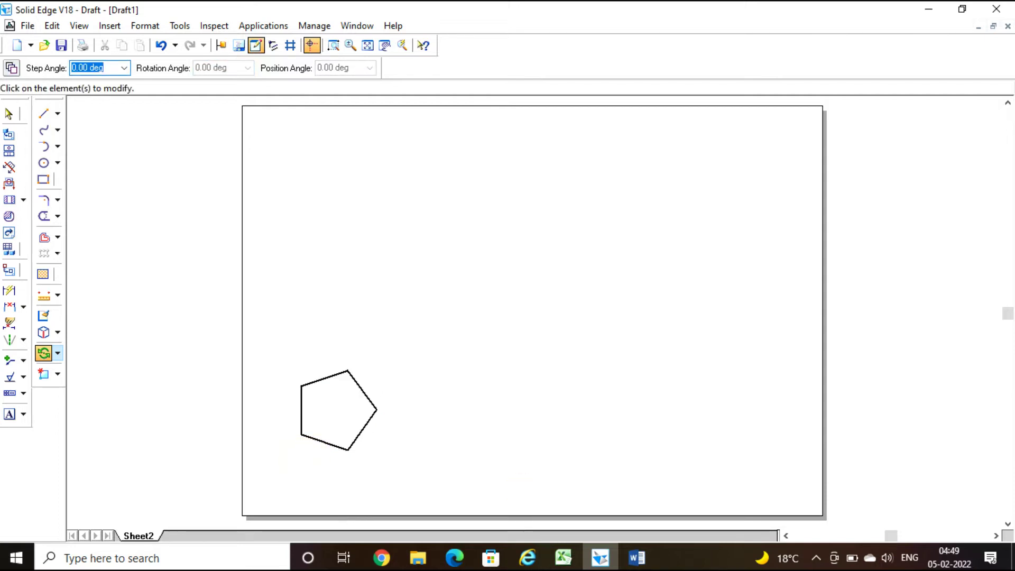
left_click(380, 414)
left_click(476, 415)
Recheck the problem statement in Word, and label the pentagon's corners a to e counterclockwise from the lower-left corner.
left_click(638, 559)
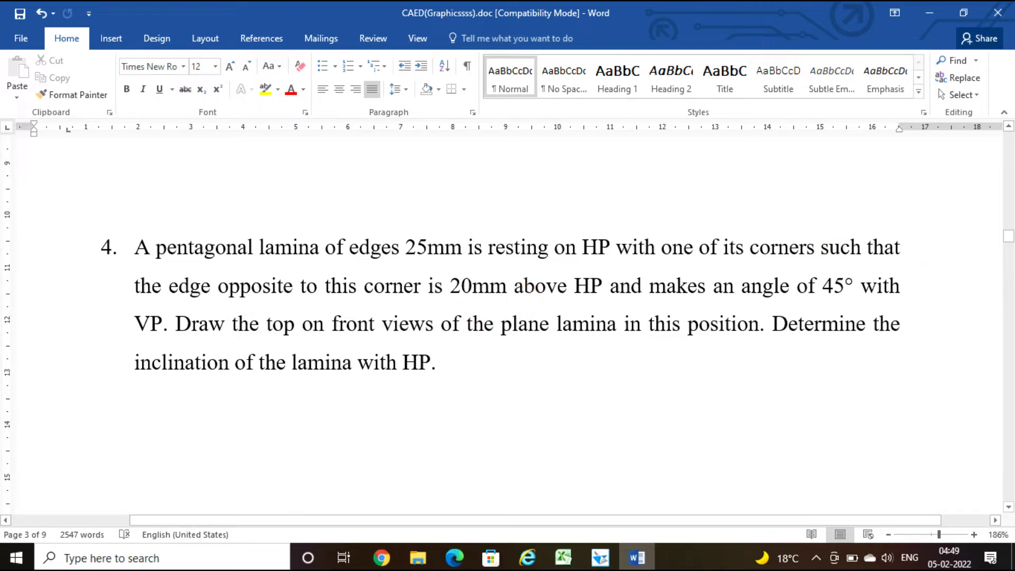
key("alt+Tab")
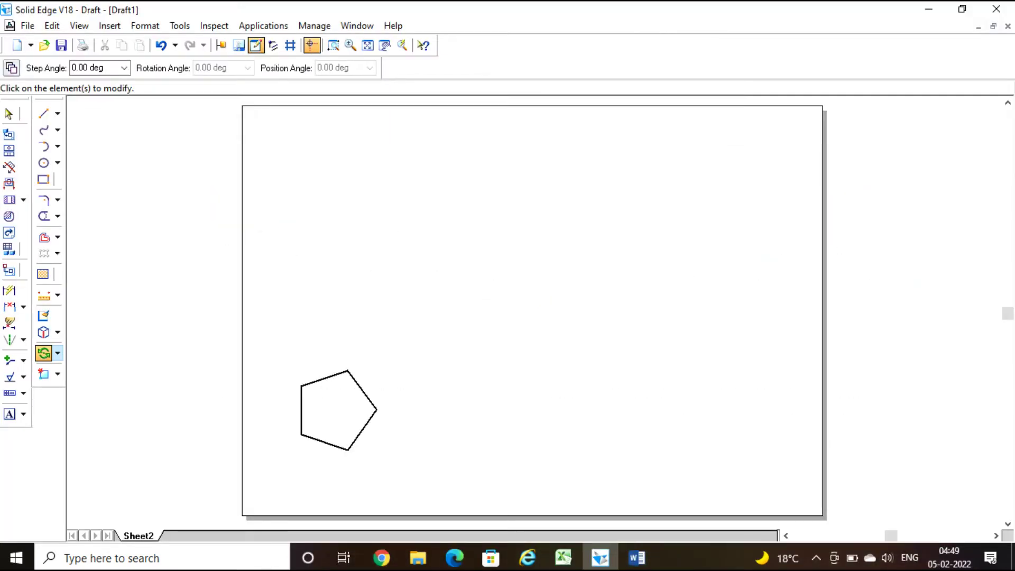
left_click(10, 414)
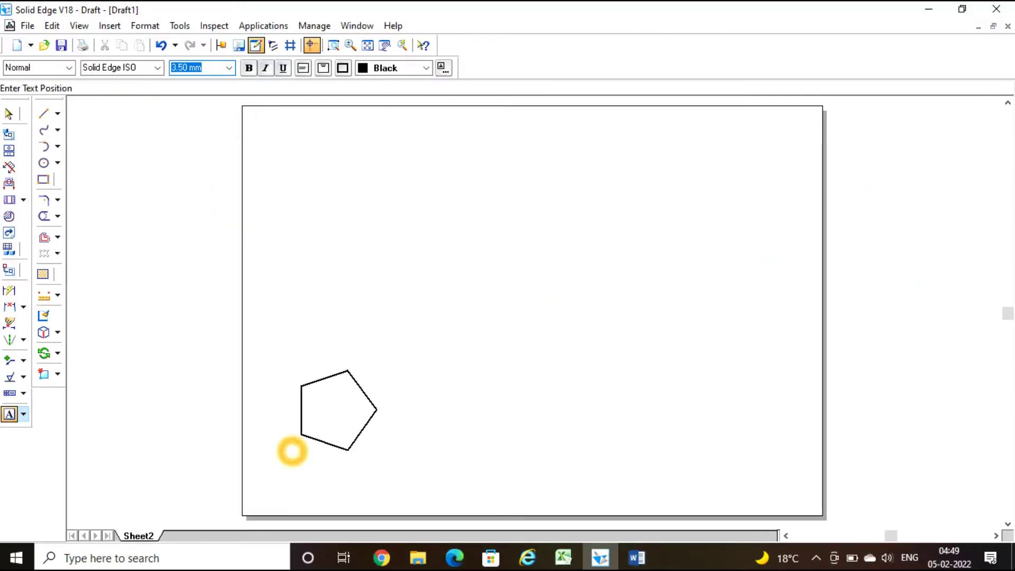
left_click(292, 451)
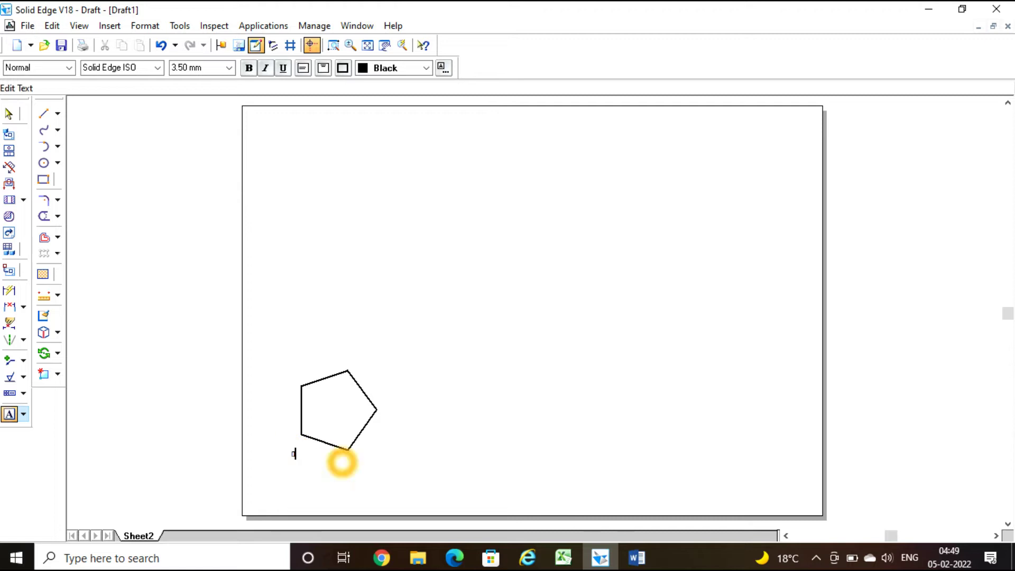
left_click(346, 466)
type("b")
left_click(386, 419)
type("c")
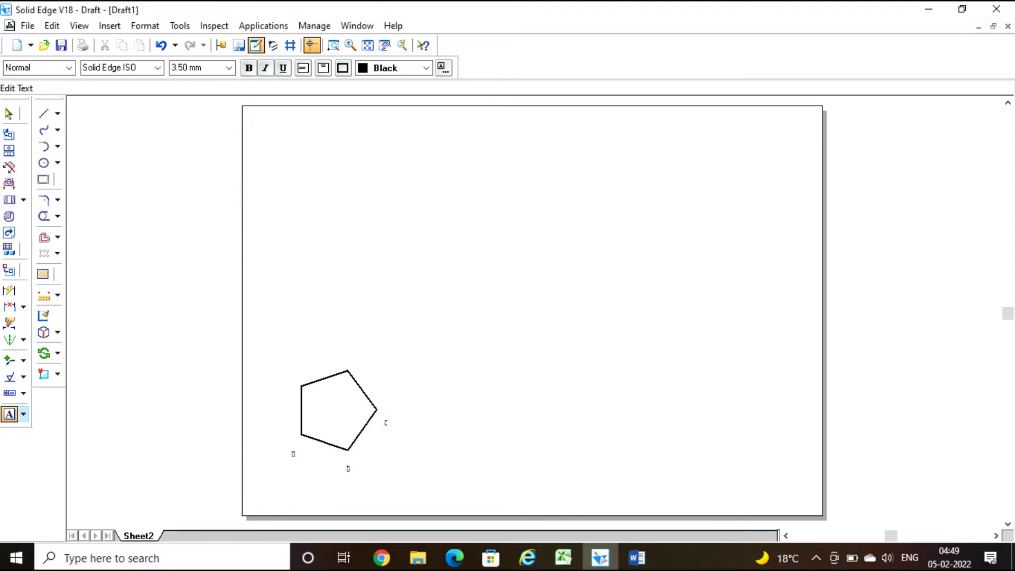
left_click(363, 368)
type("d")
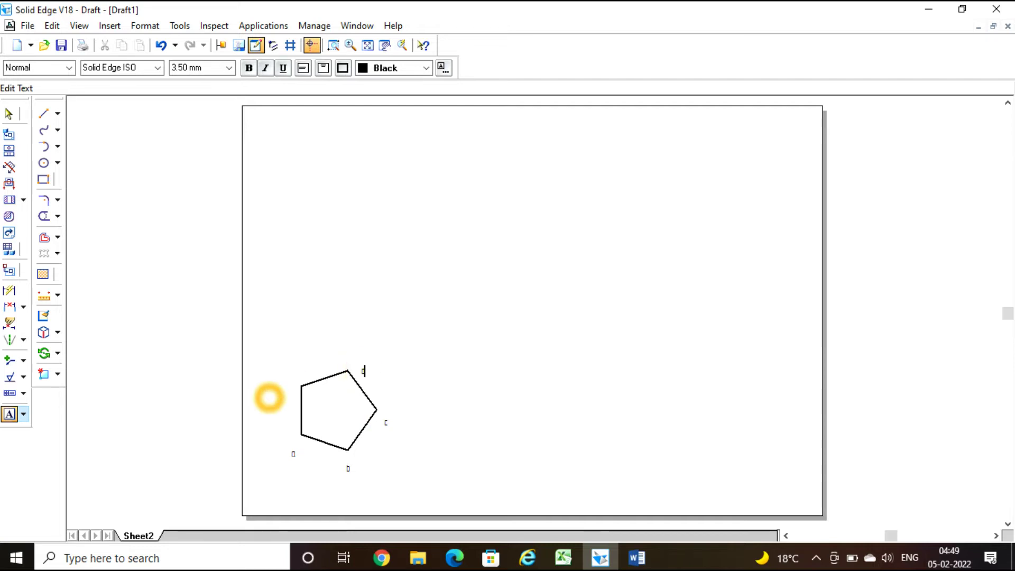
left_click(286, 391)
type("e")
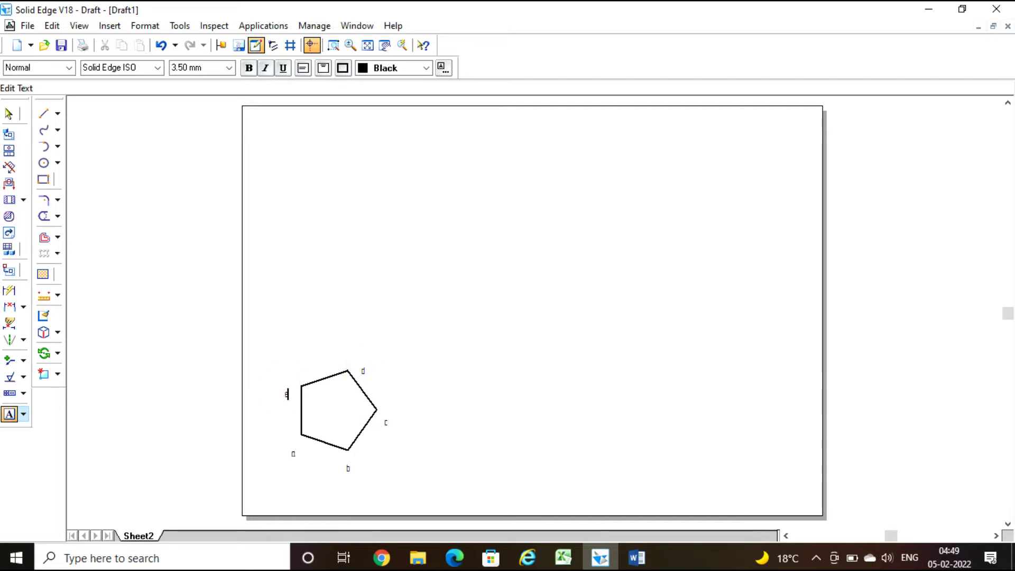
left_click(334, 46)
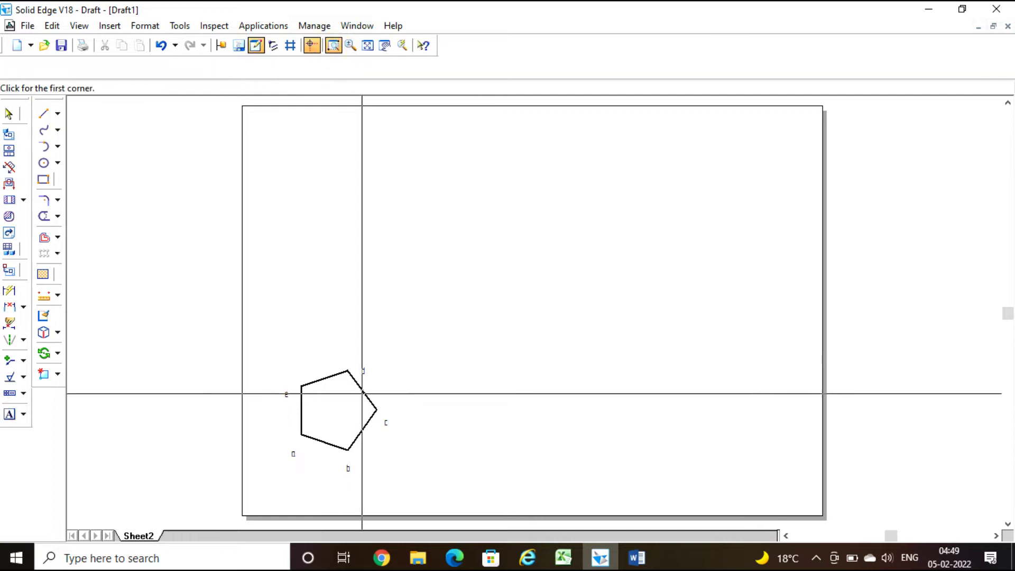
left_click(218, 201)
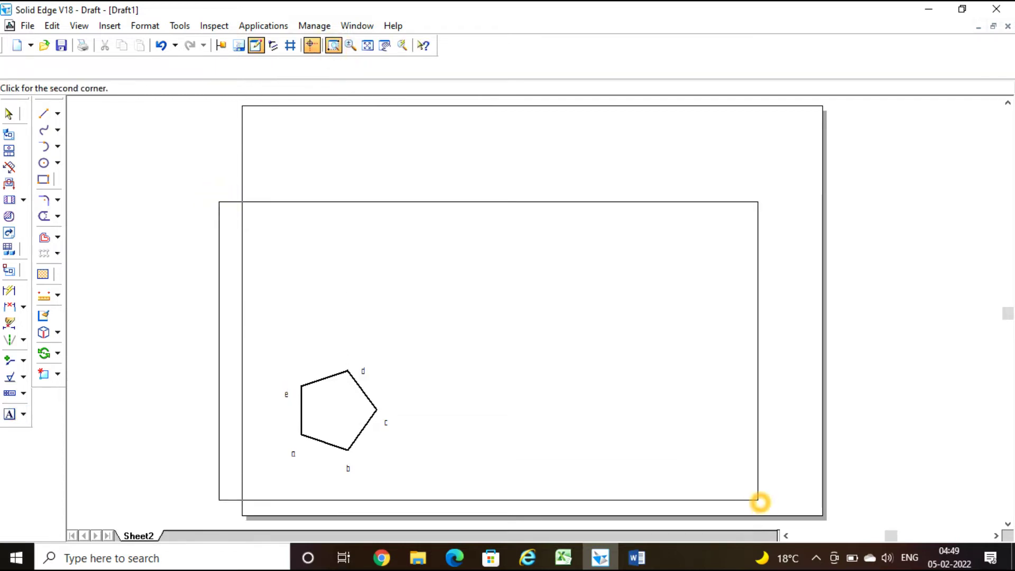
left_click(760, 502)
key("Escape")
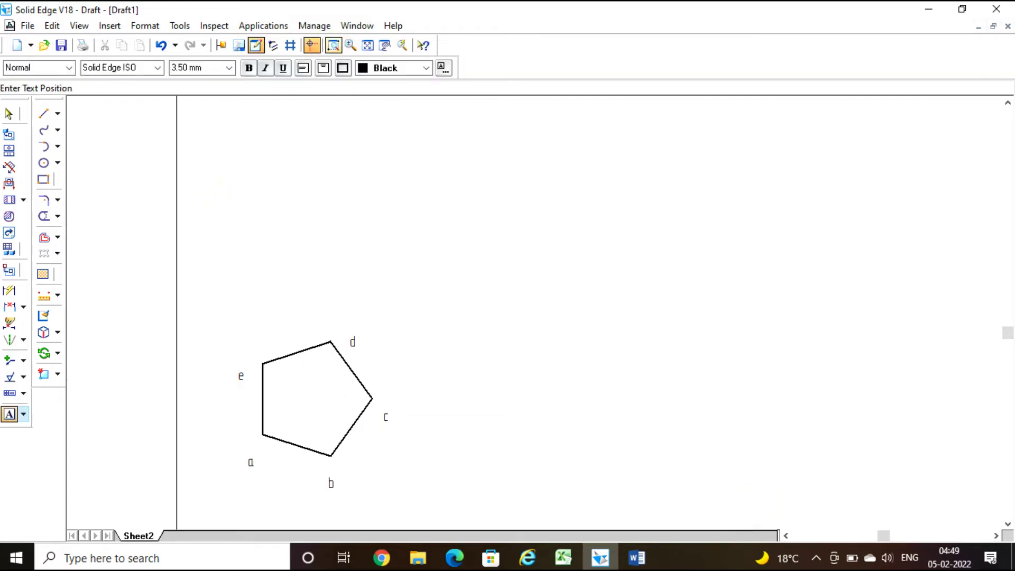
left_click(368, 45)
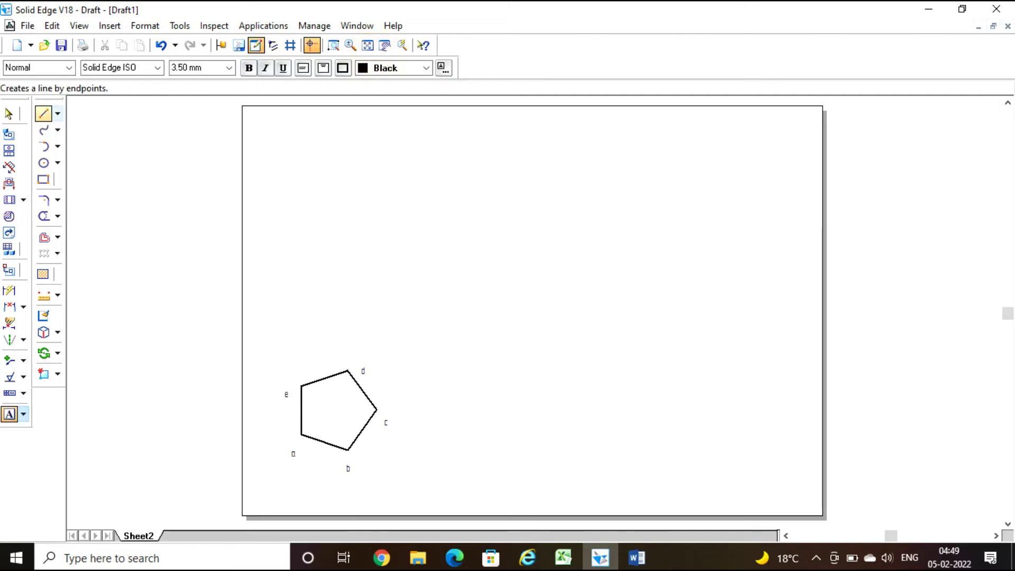
Draw a 0.13 mm wide horizontal reference line about 275 mm long above the pentagon, spanning most of the sheet's width.
left_click(43, 113)
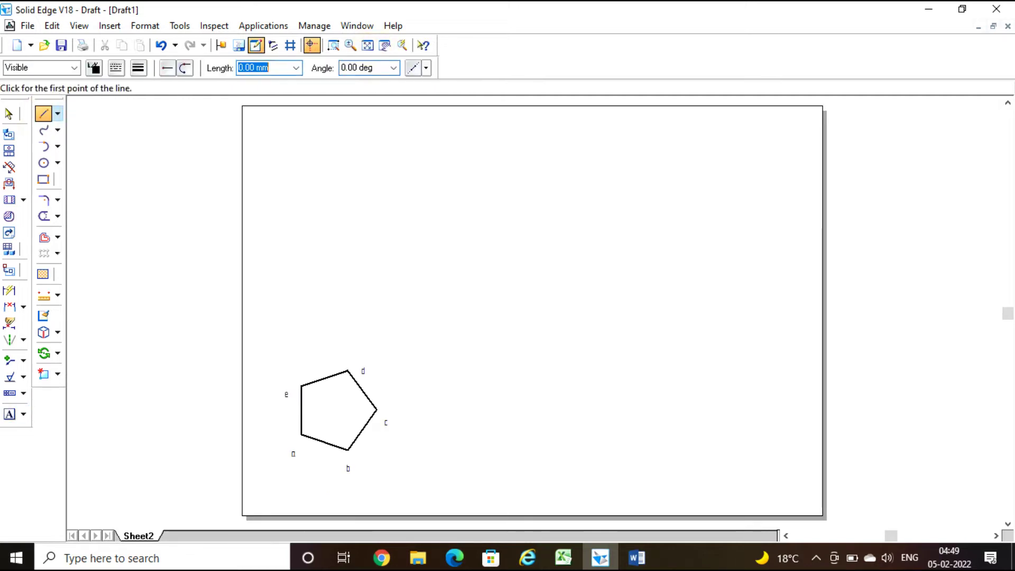
left_click(138, 68)
left_click(154, 88)
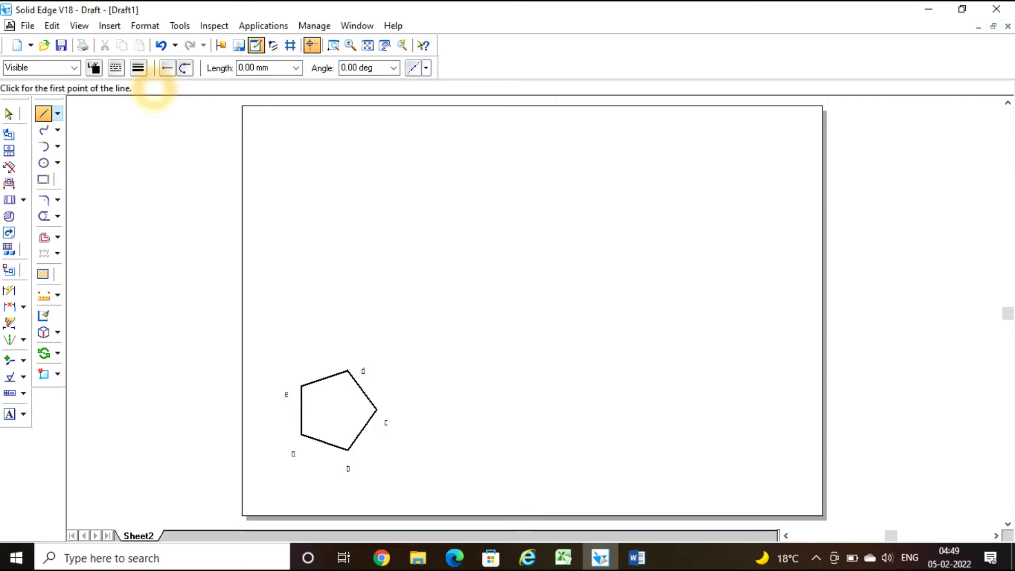
left_click(267, 324)
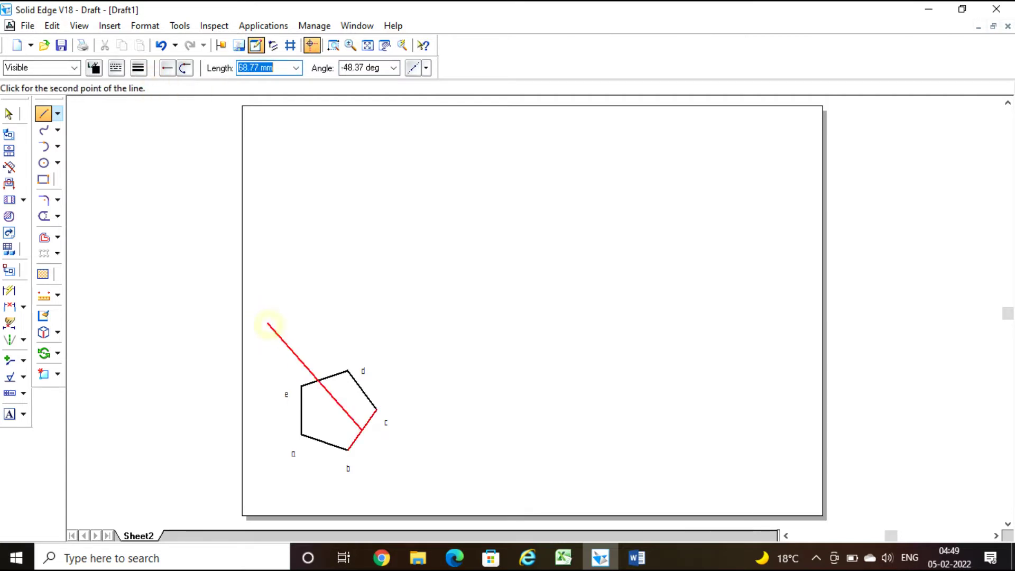
left_click(804, 322)
left_click(805, 325)
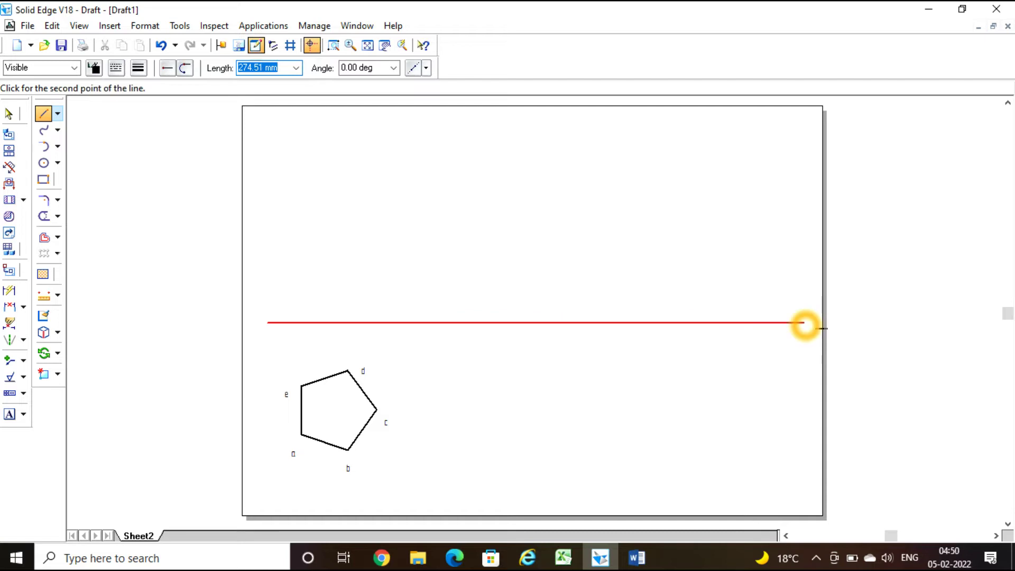
left_click(208, 297)
Draw a 0.13 mm wide vertical projector from the pentagon's corner e up to the reference line.
left_click(44, 113)
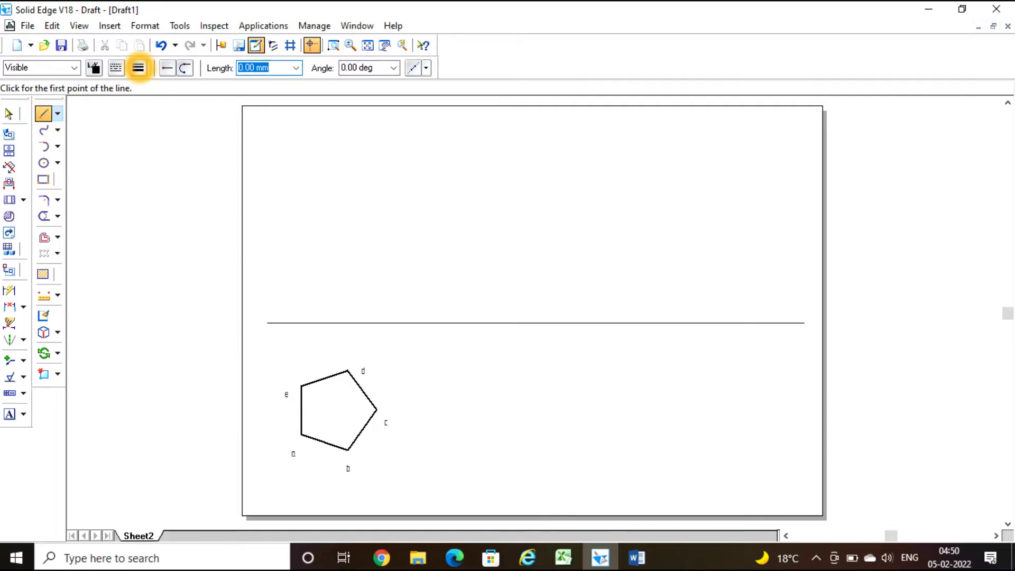
left_click(138, 67)
left_click(151, 85)
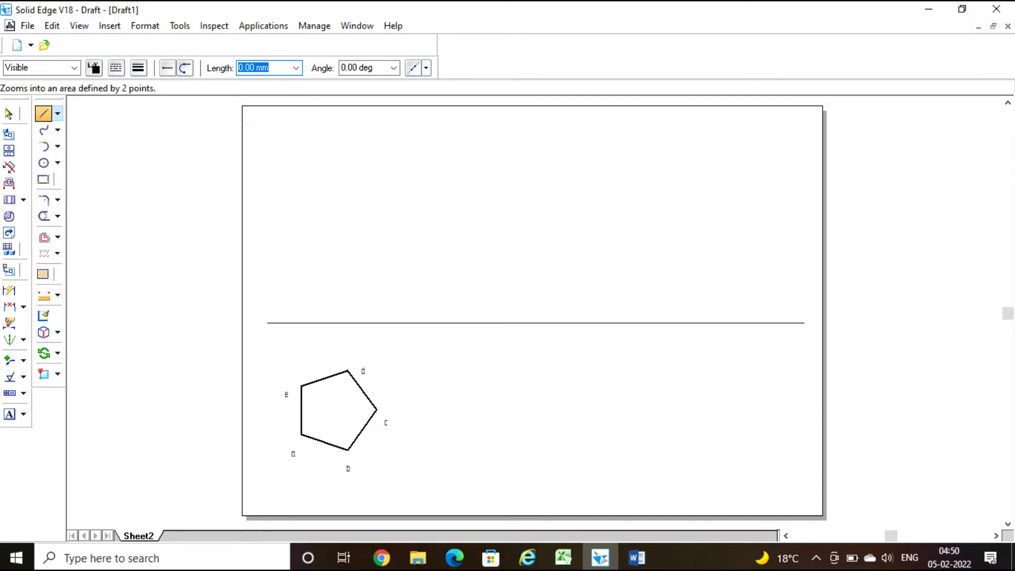
left_click(333, 44)
left_click(248, 193)
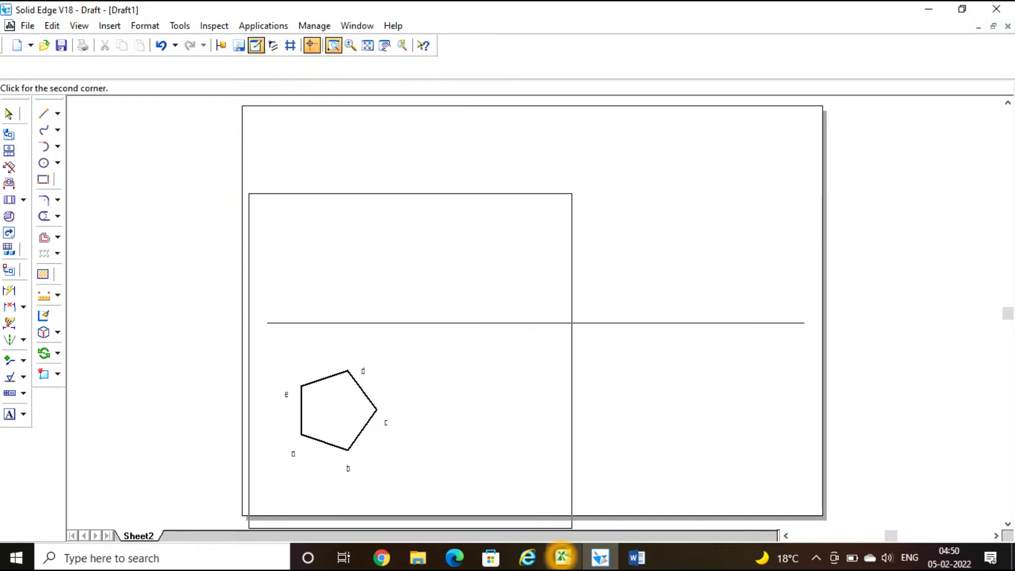
left_click(664, 493)
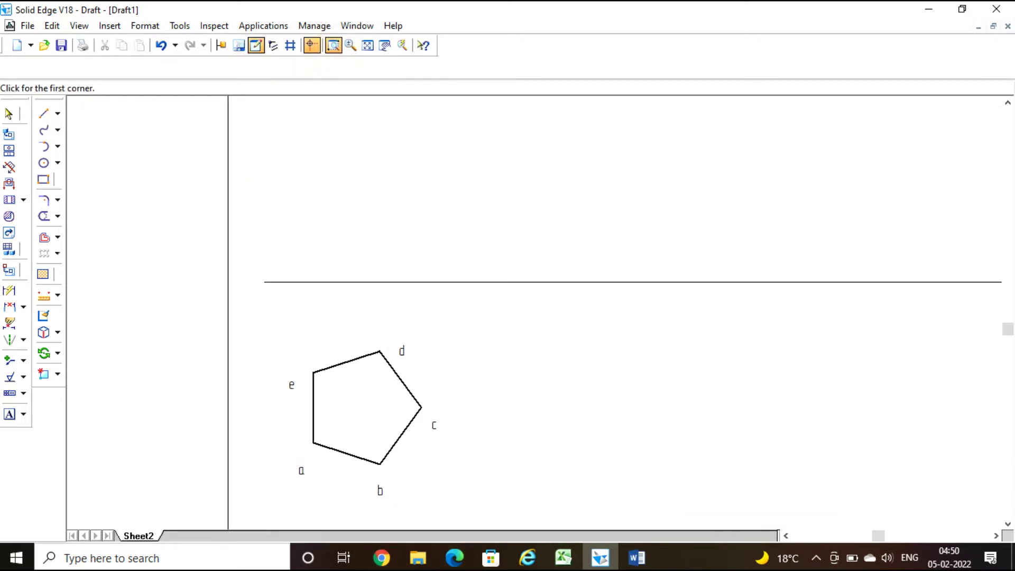
key("Escape")
left_click(313, 376)
left_click(314, 373)
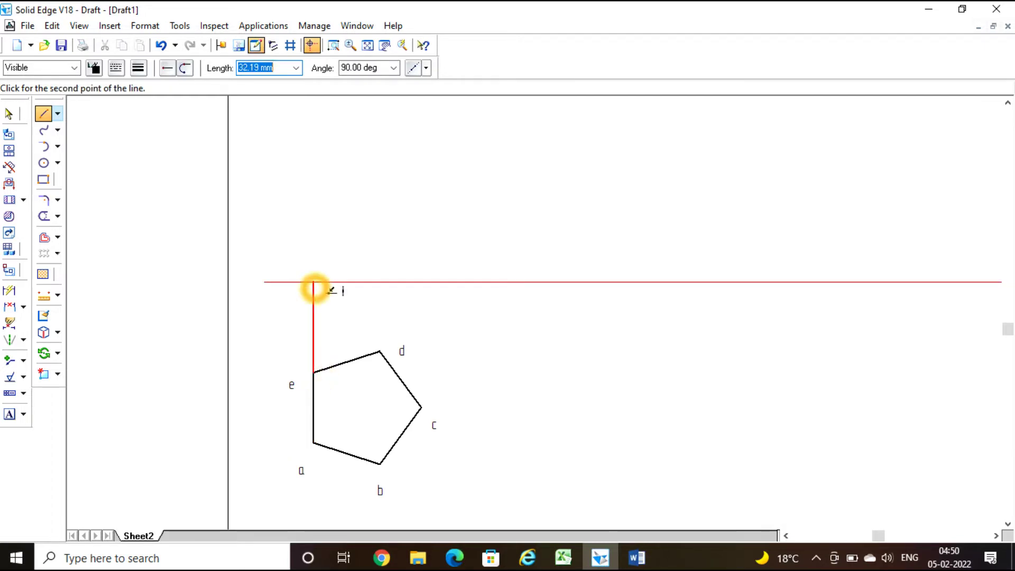
left_click(314, 282)
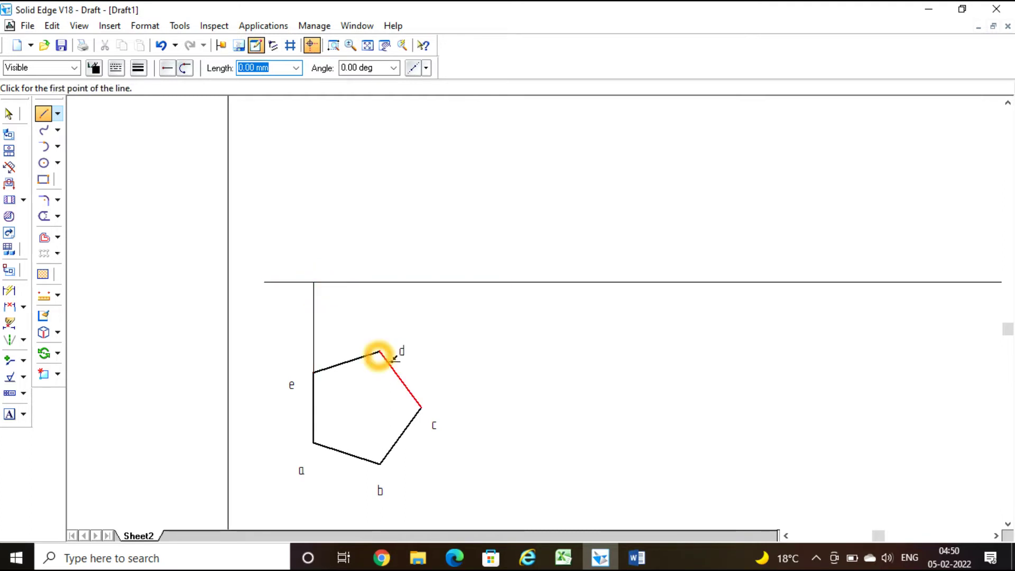
Project corners d and c vertically up to the reference line.
left_click(380, 351)
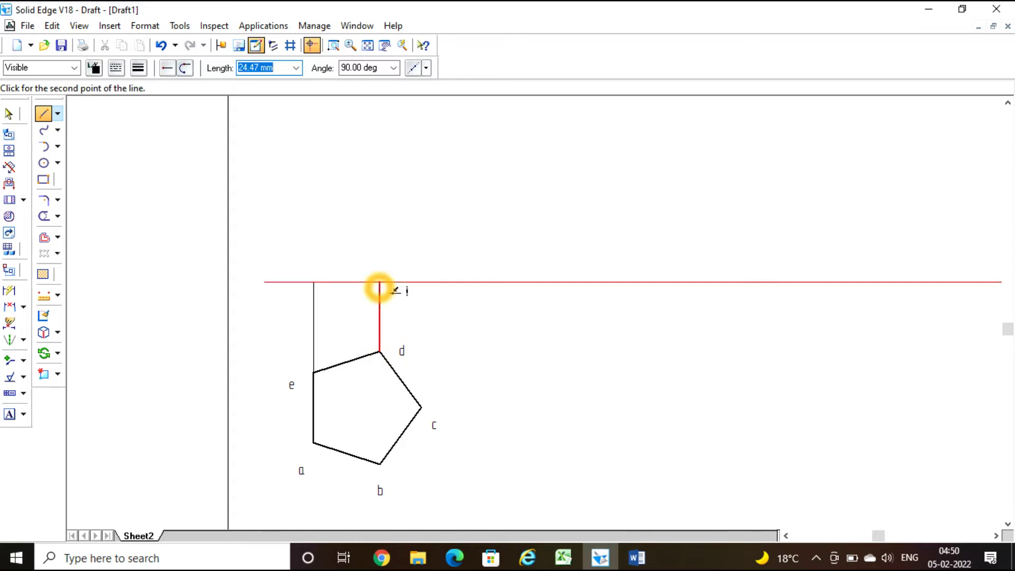
left_click(380, 285)
right_click(422, 415)
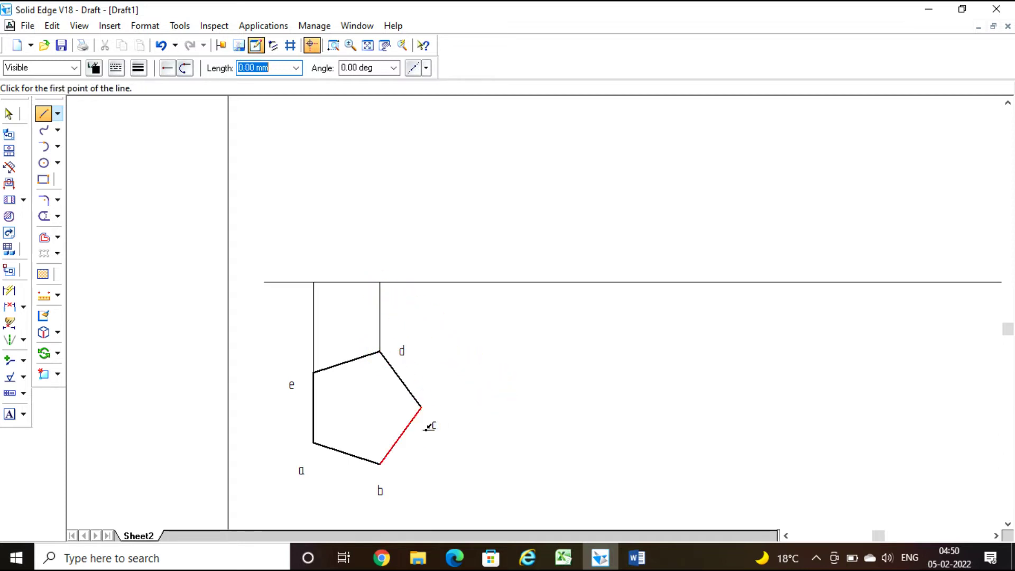
left_click(421, 408)
left_click(426, 288)
right_click(428, 275)
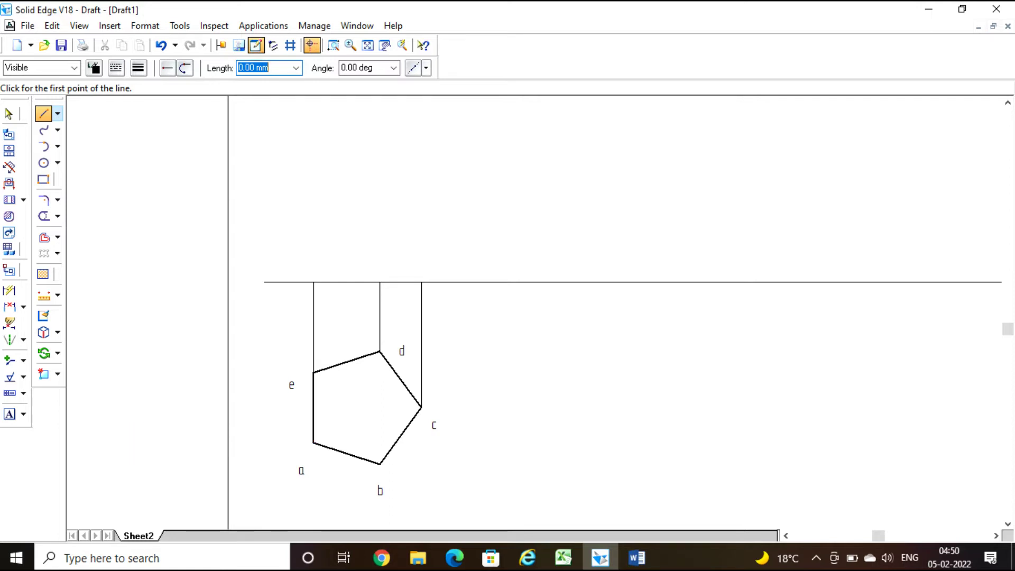
Draw the lamina's front view as a 0.50 mm wide line along the reference line, from corner e's projector to corner c's.
left_click(138, 68)
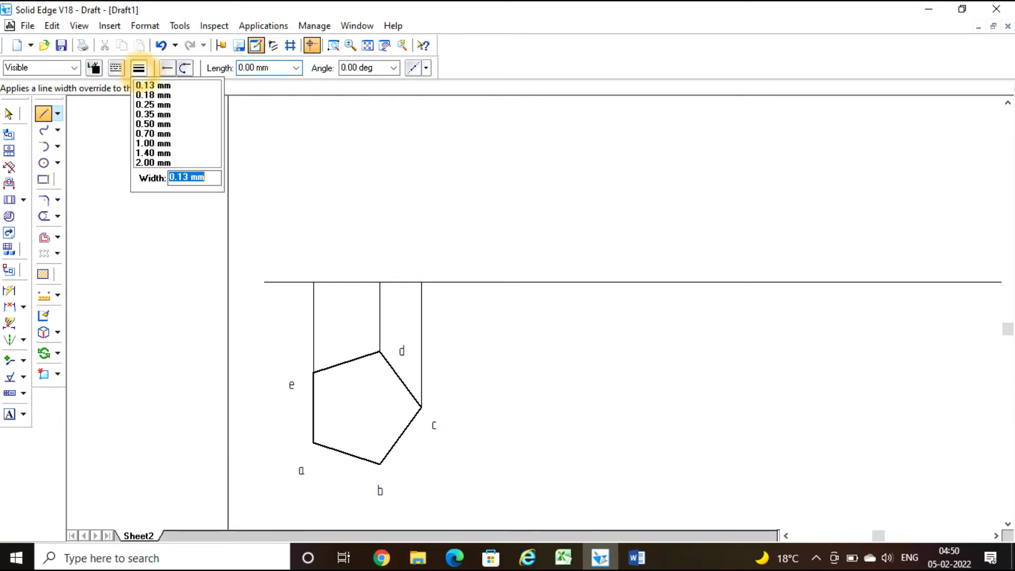
key("Down")
key("Down")
key("Down")
key("Down")
key("Down")
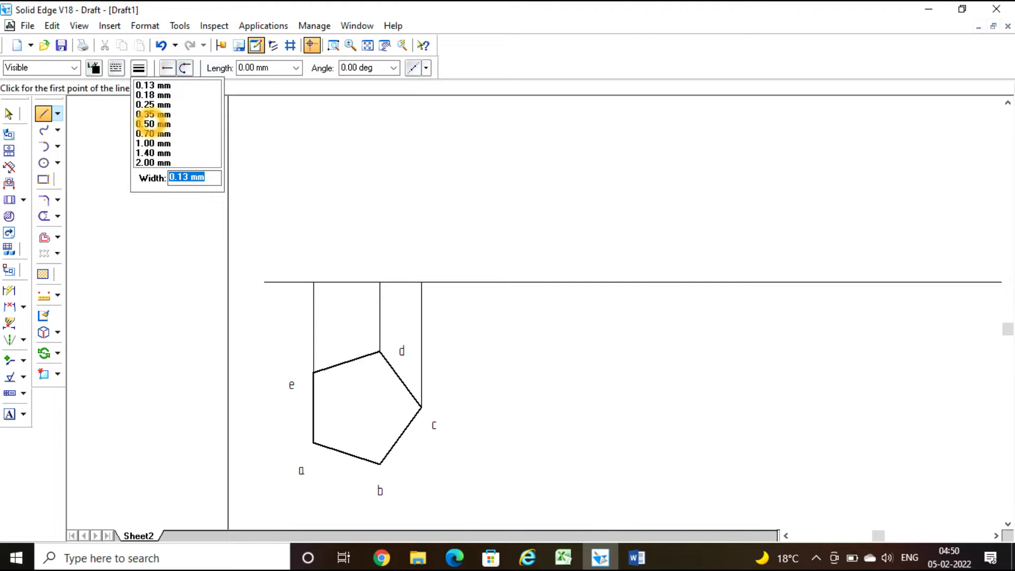
key("Return")
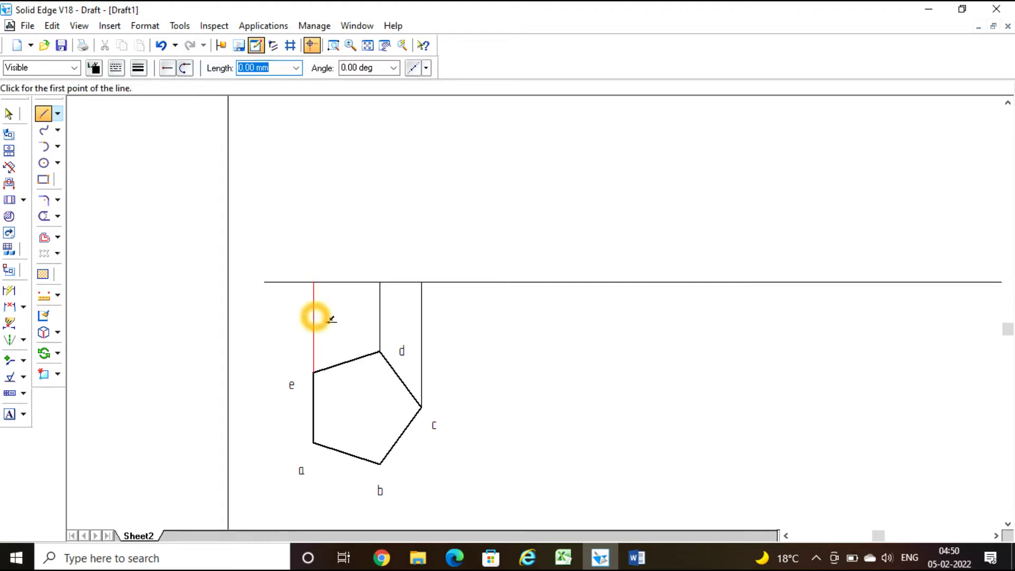
left_click(315, 283)
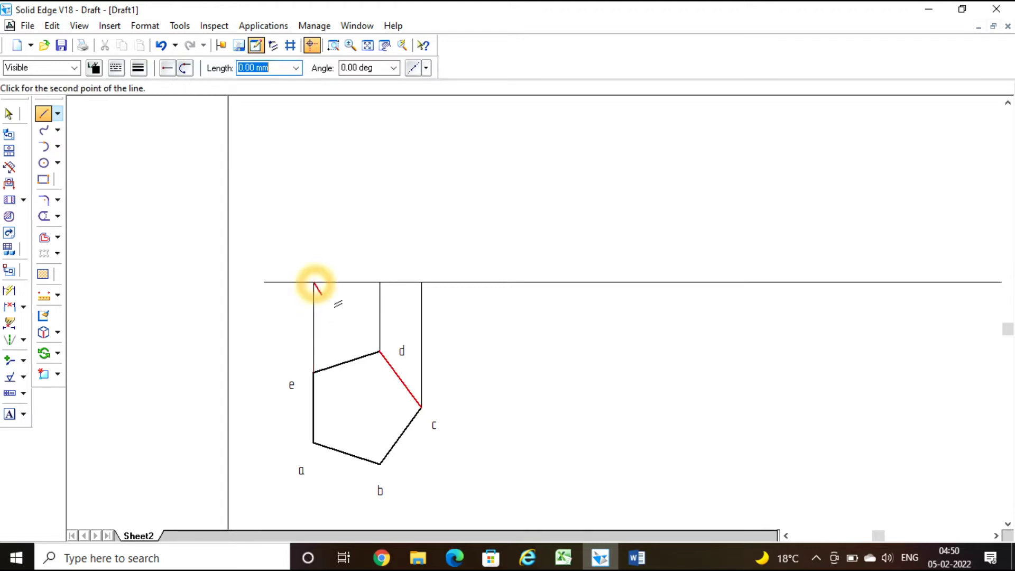
left_click(380, 282)
left_click(422, 282)
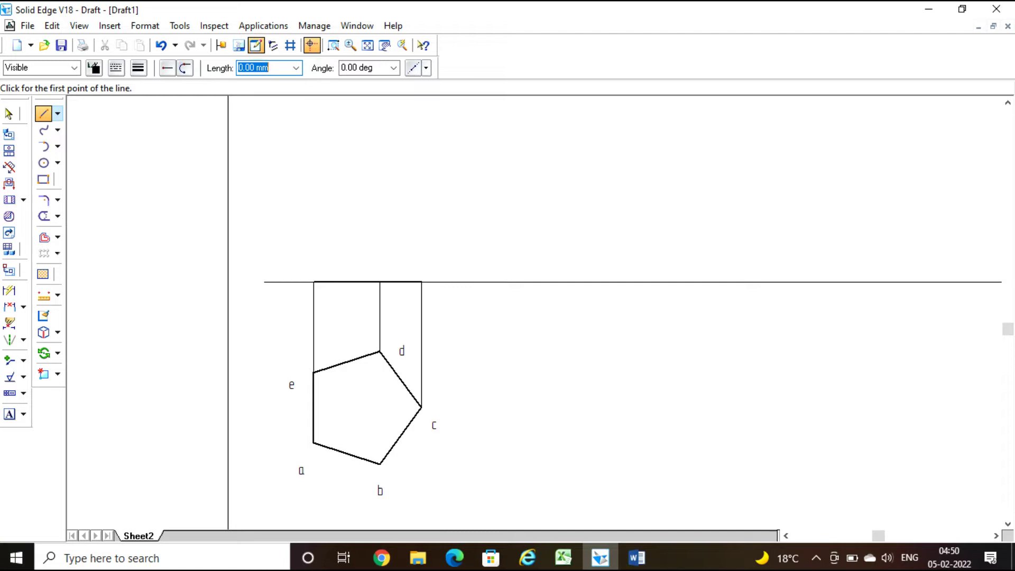
Label the three projected points above the reference line a'(e'), b'(d') and c'.
left_click(9, 414)
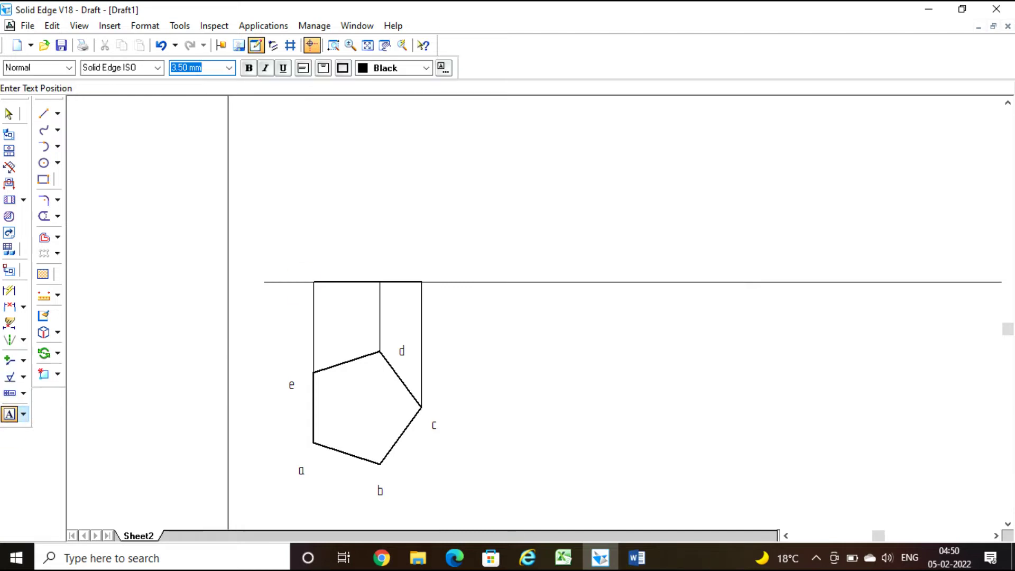
left_click(298, 252)
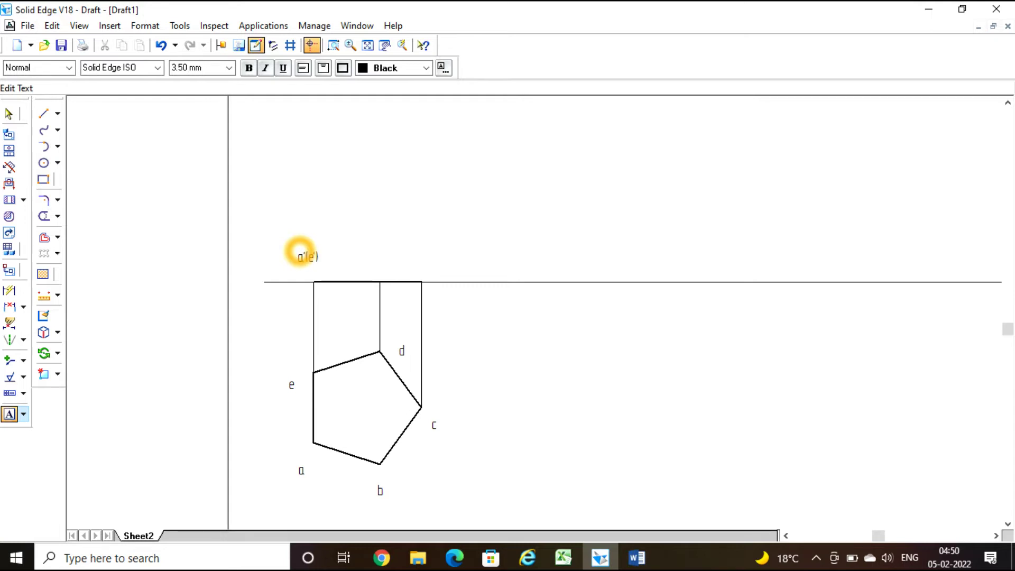
left_click(364, 261)
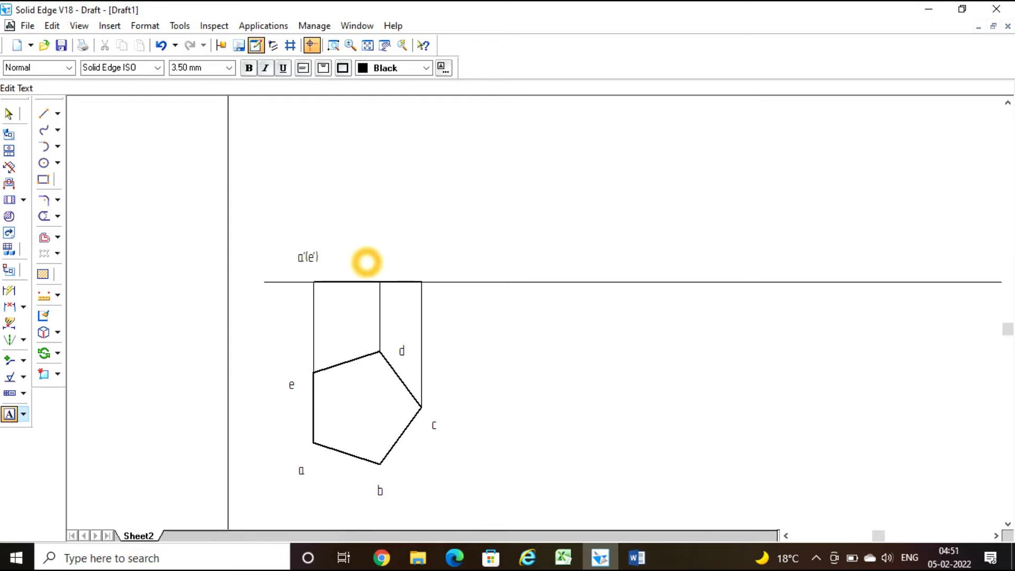
left_click(364, 262)
type("b'(d')")
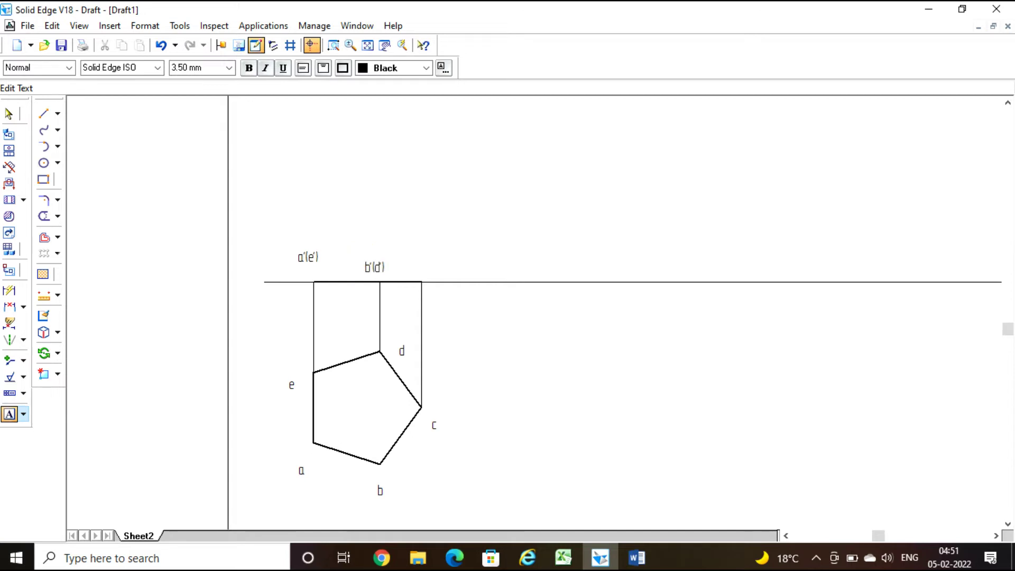
left_click(428, 261)
left_click(427, 262)
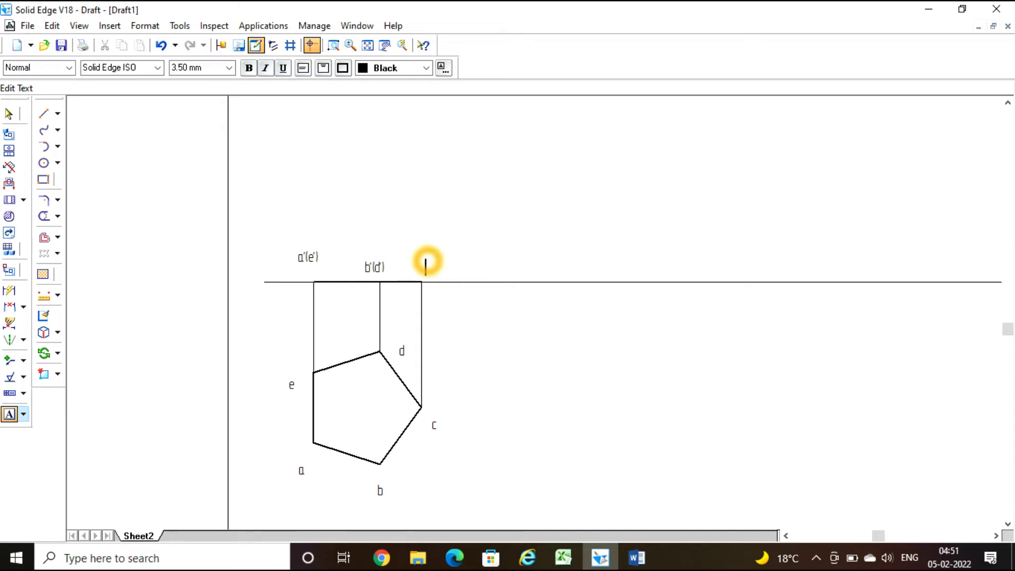
type("c'")
left_click(823, 461)
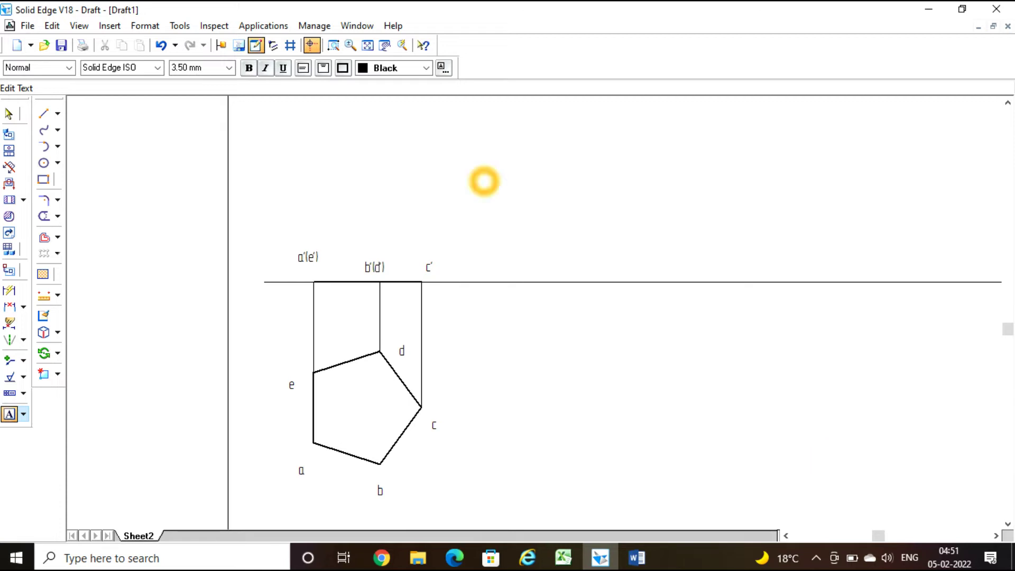
left_click(481, 363)
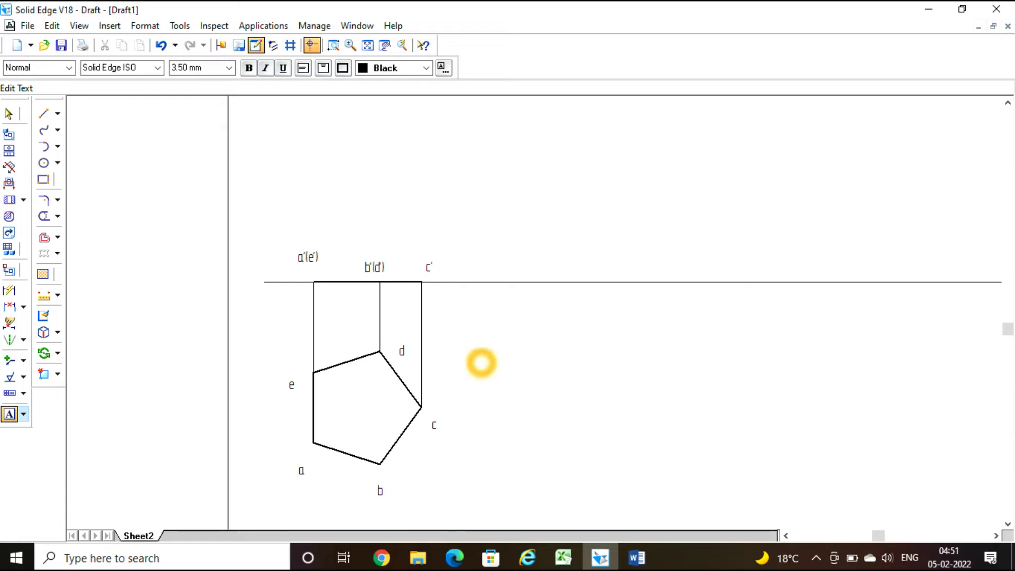
left_click(366, 194)
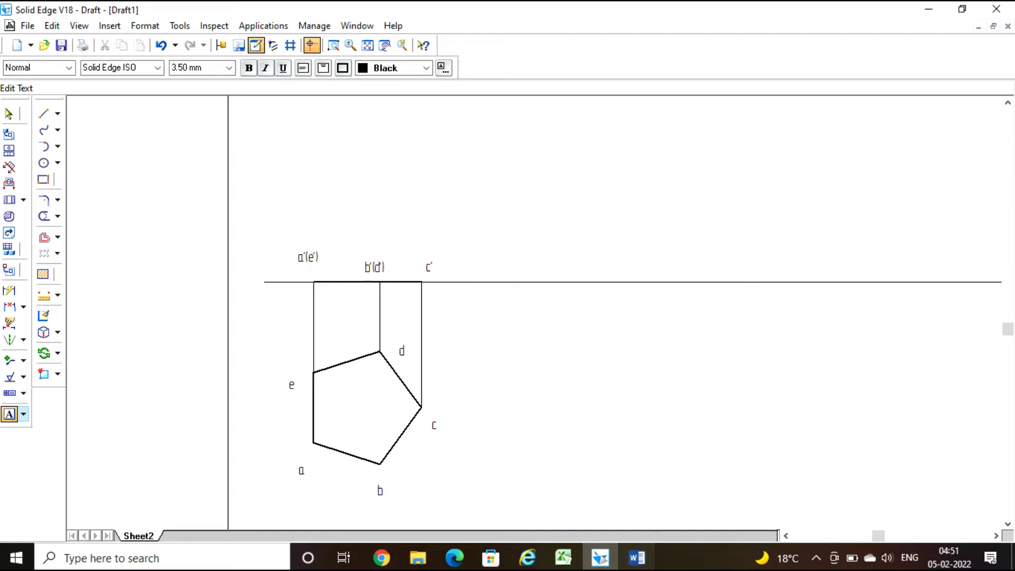
Reread problem 4 in Word for the opposite edge's height above HP and its angle with VP.
left_click(637, 558)
left_click(384, 339)
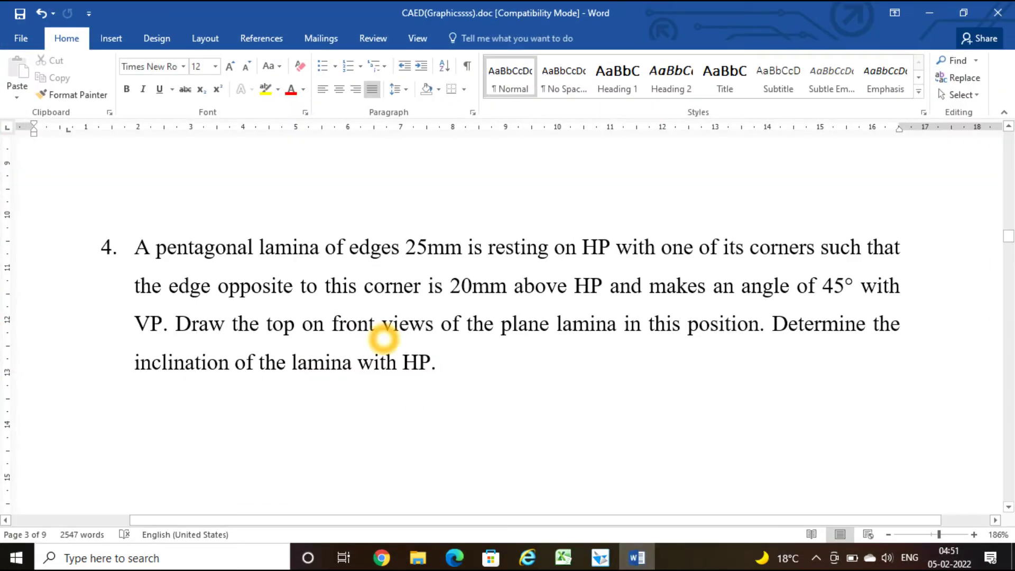
left_click(680, 267)
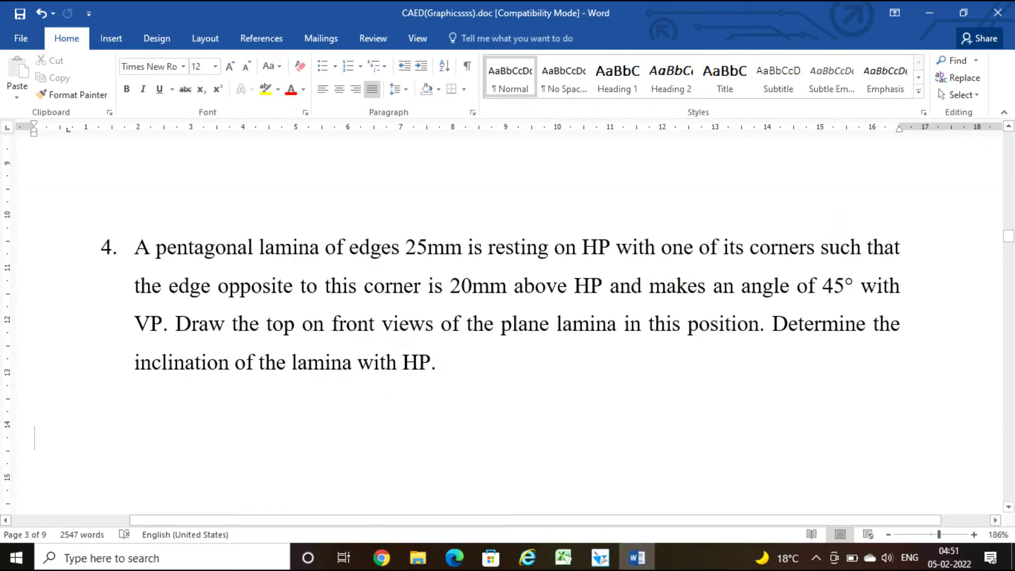
left_click(804, 265)
left_click(860, 265)
left_click(262, 315)
left_click(576, 295)
left_click(589, 299)
left_click(587, 288)
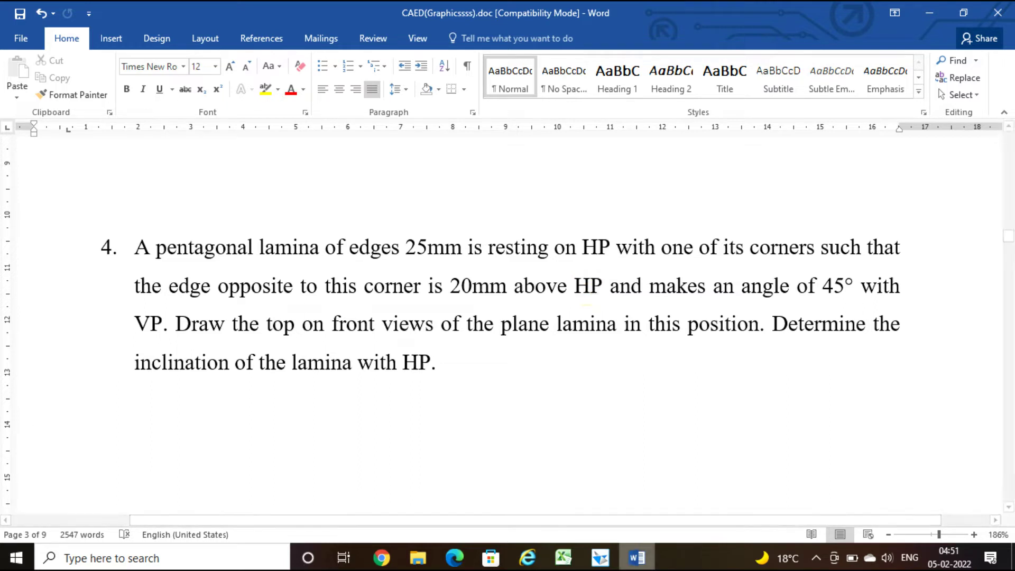
Switch to Solid Edge and draw a horizontal line about 116 mm long, about 23 mm above the reference line, beyond the front view.
left_click(600, 558)
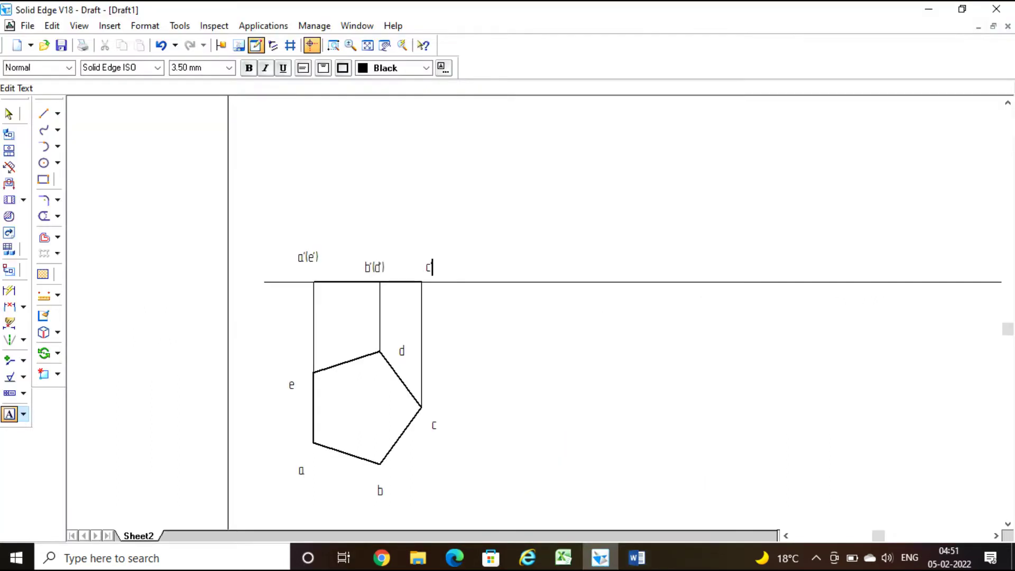
left_click(43, 113)
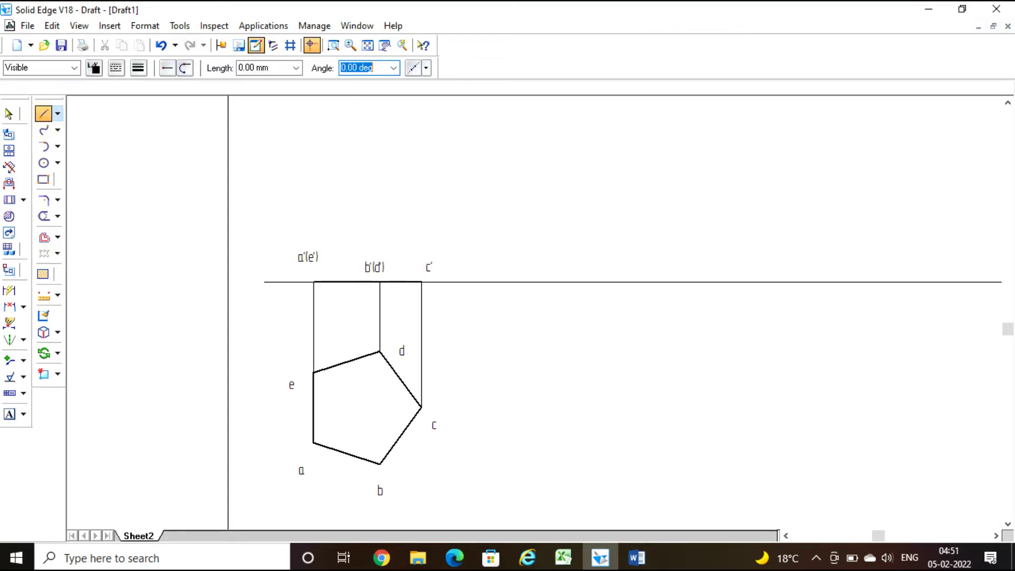
left_click(139, 67)
left_click(142, 85)
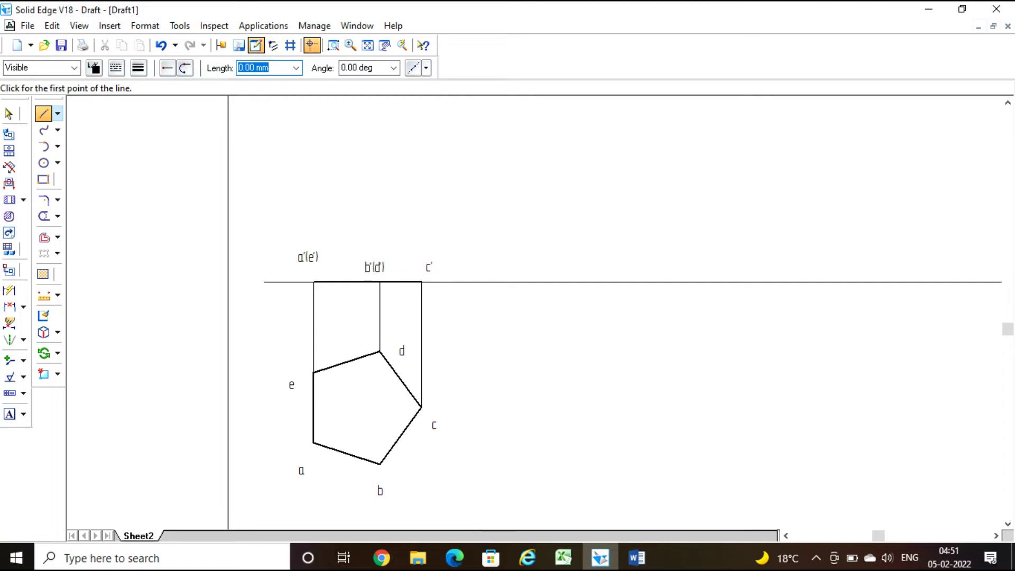
left_click(509, 217)
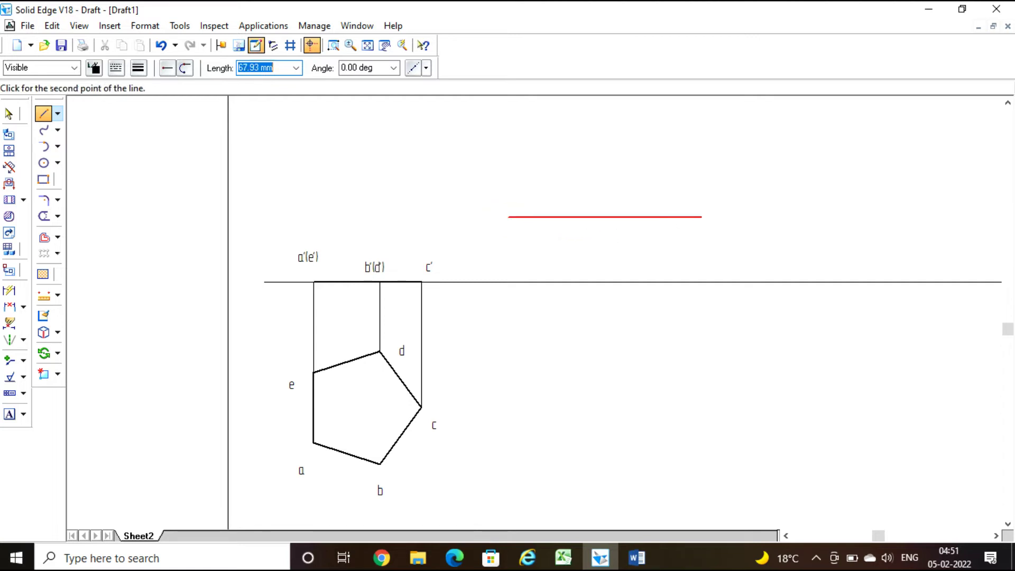
left_click(834, 217)
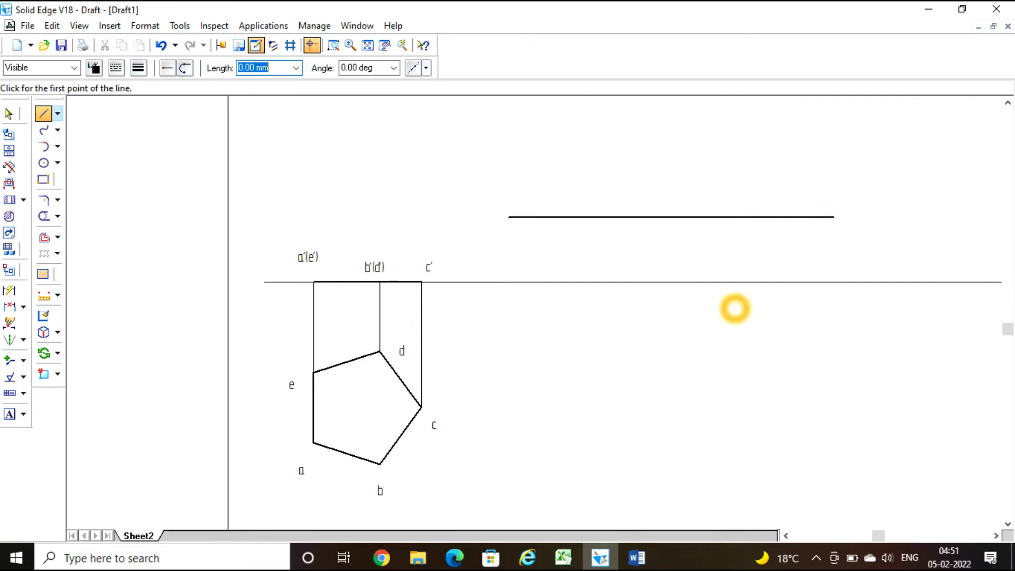
key("Escape")
Reduce the new horizontal line's width to a thin construction-line weight.
left_click(740, 221)
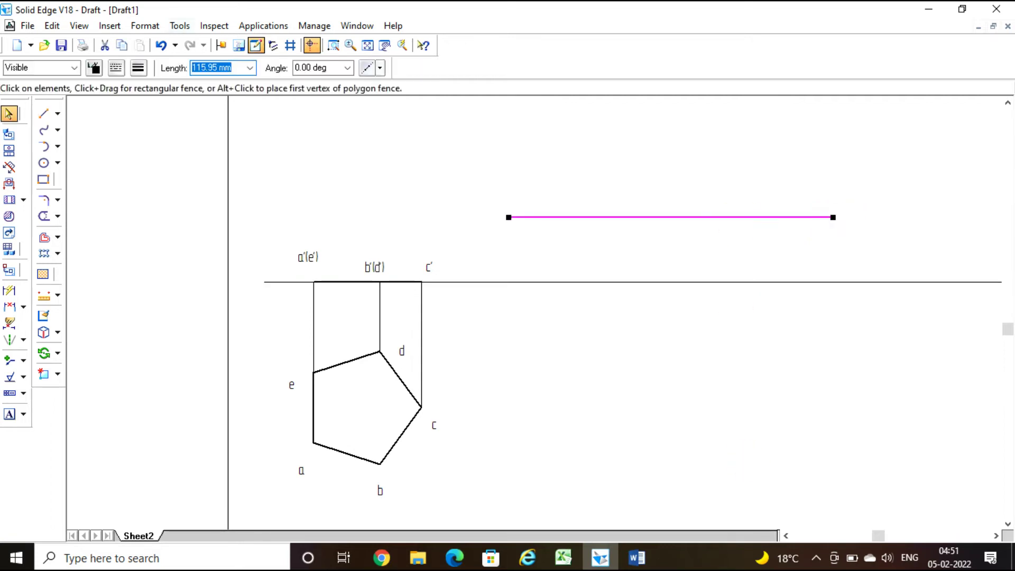
left_click(138, 67)
left_click(152, 82)
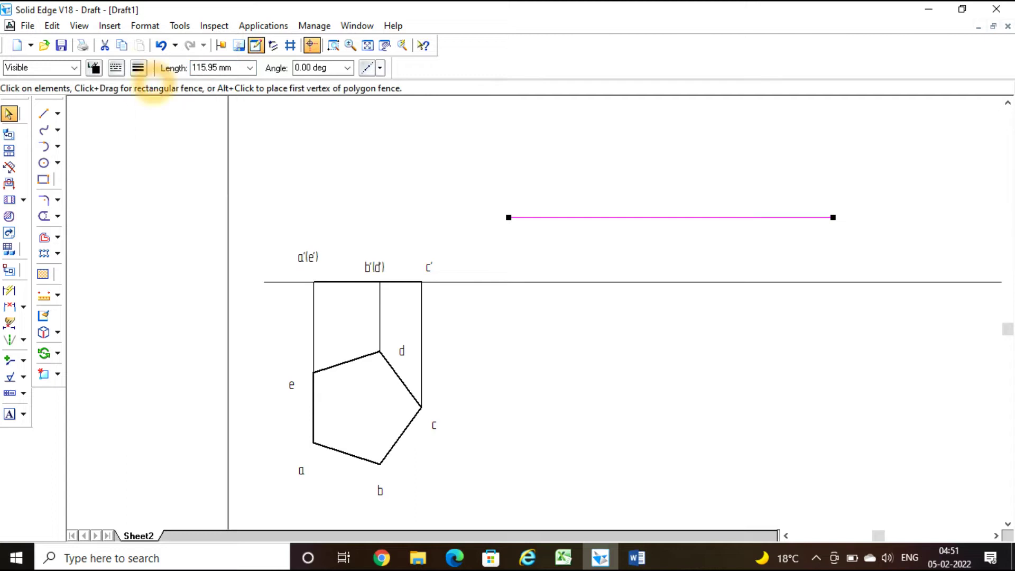
left_click(140, 226)
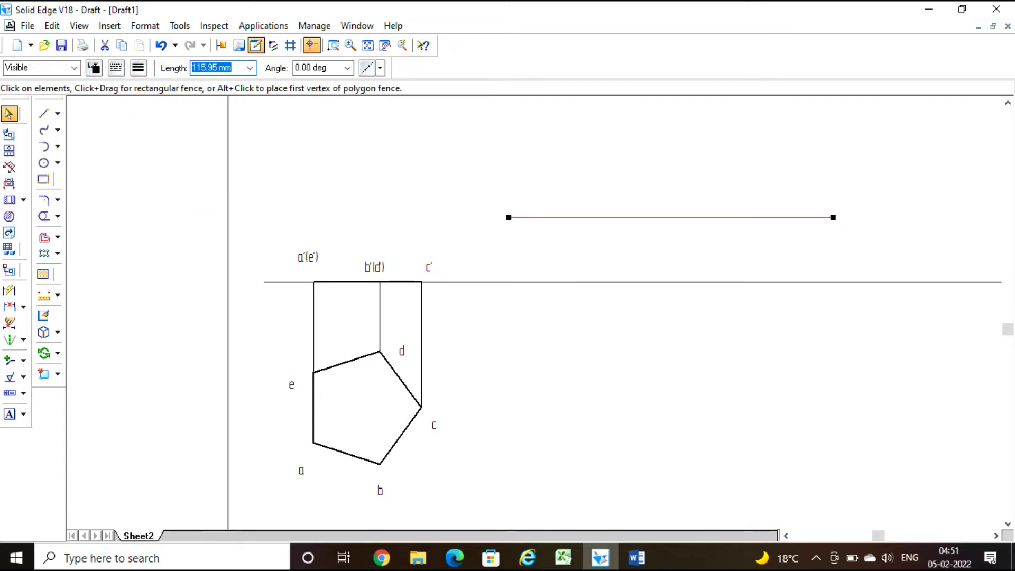
Dimension the front view's length between the projectors of a'(e') and c', placing the dimension above the labels.
left_click(9, 291)
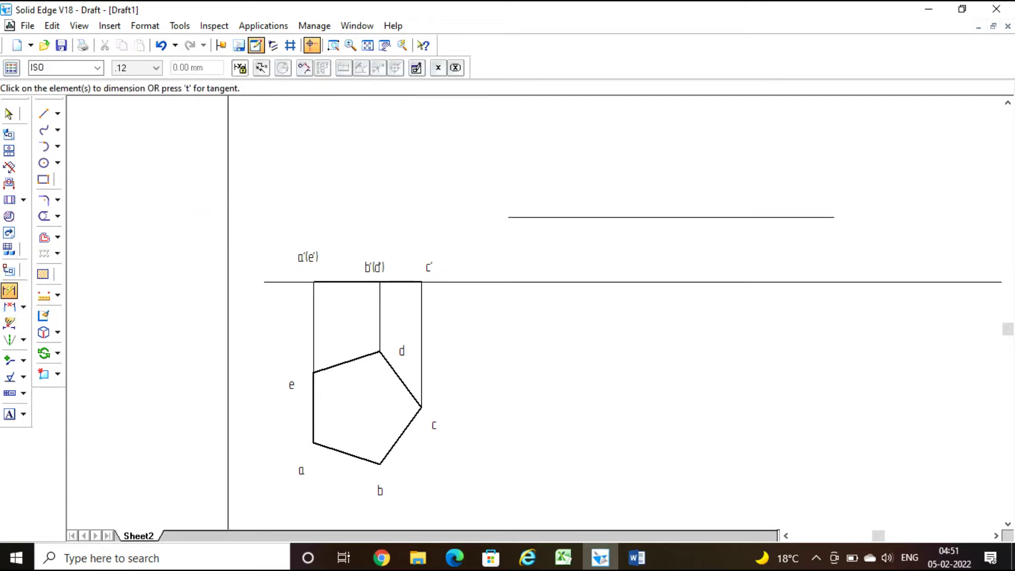
left_click(313, 315)
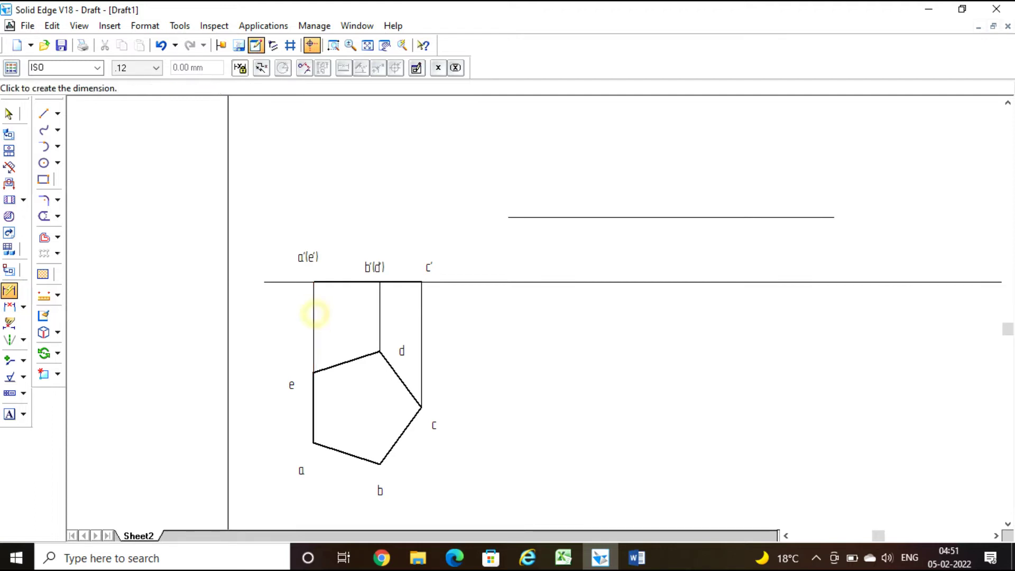
left_click(422, 306)
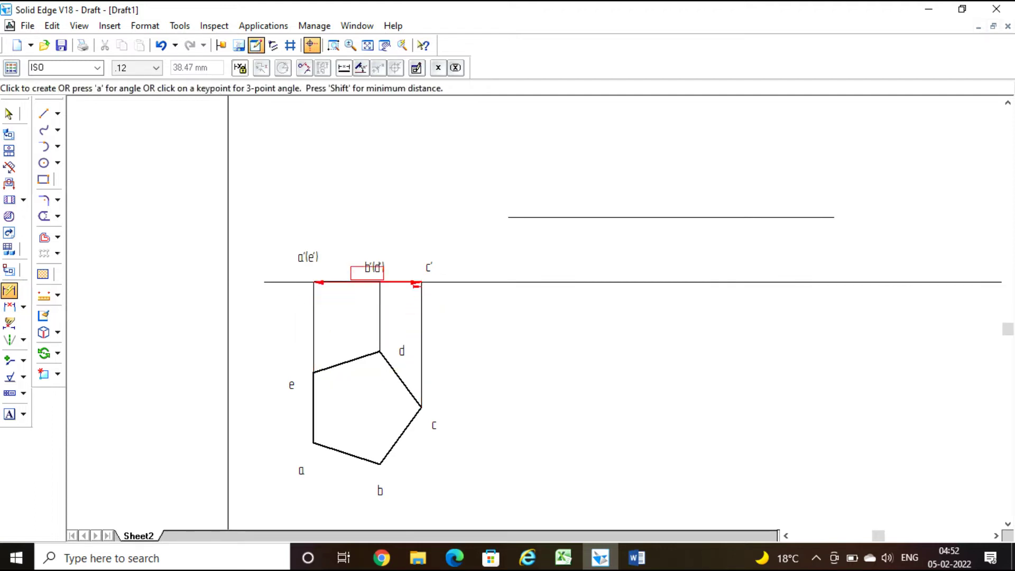
left_click(397, 233)
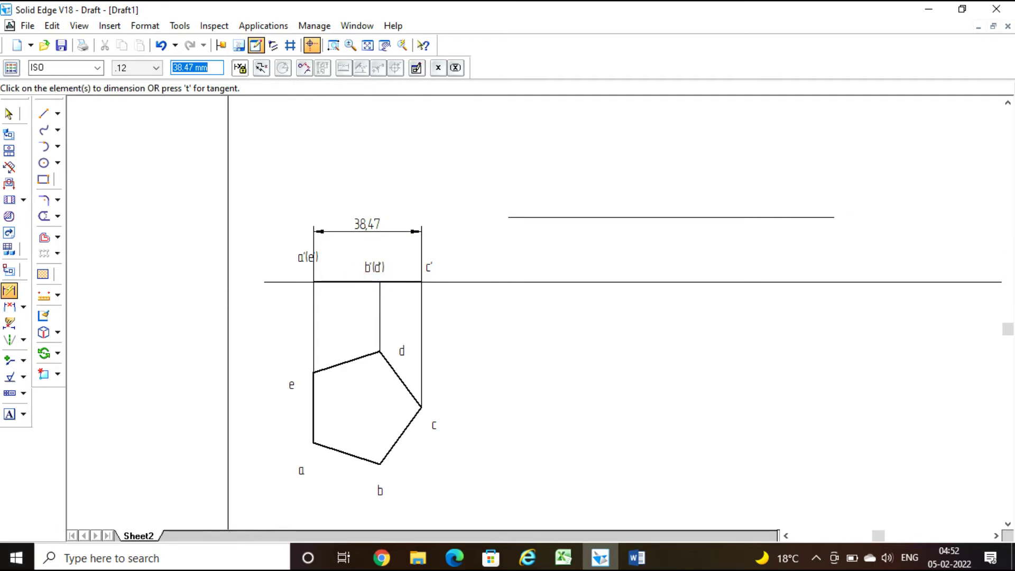
Dimension the horizontal line's height above the reference line and set it to 20 mm.
left_click(777, 217)
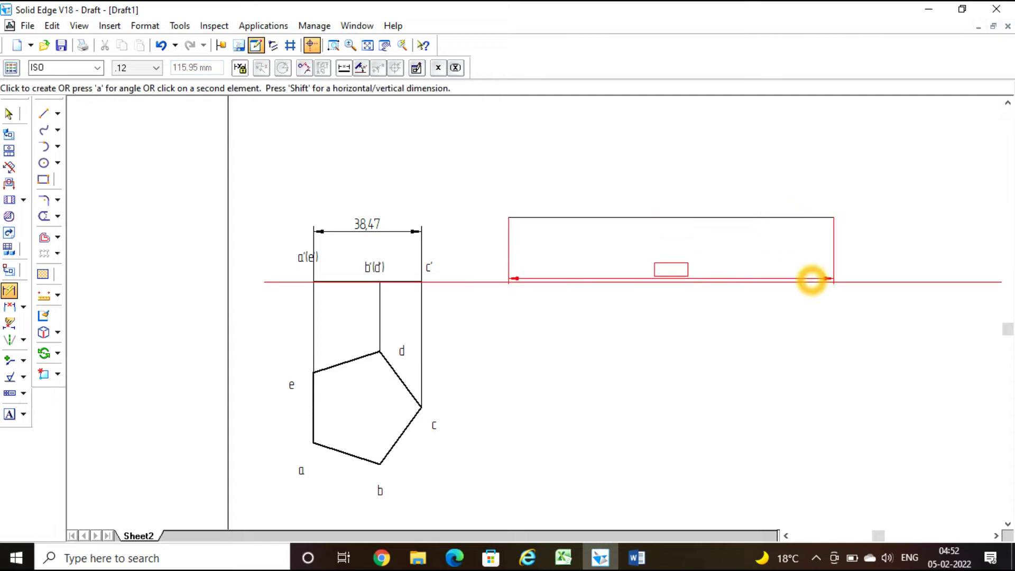
left_click(811, 281)
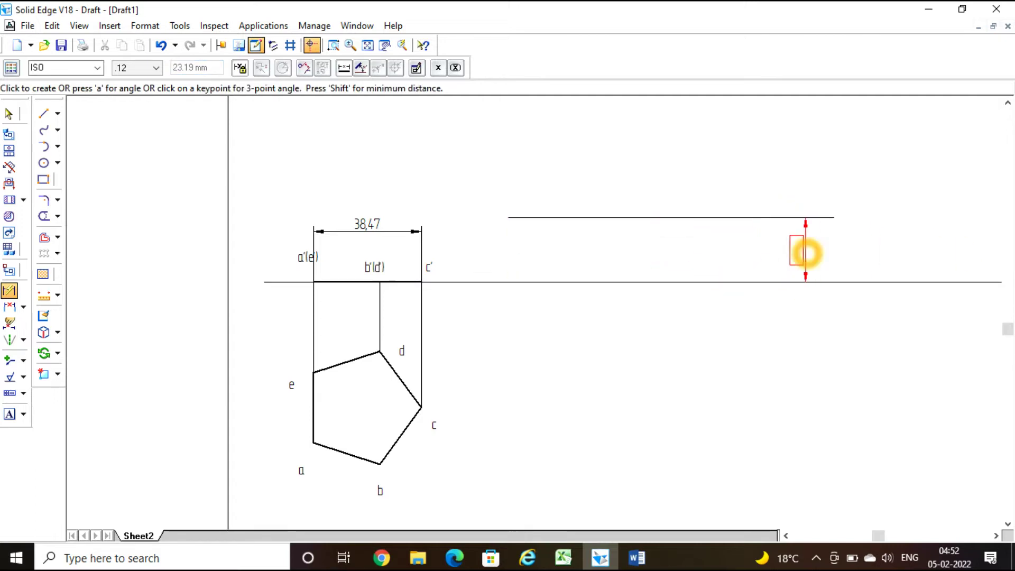
left_click(807, 253)
type("2")
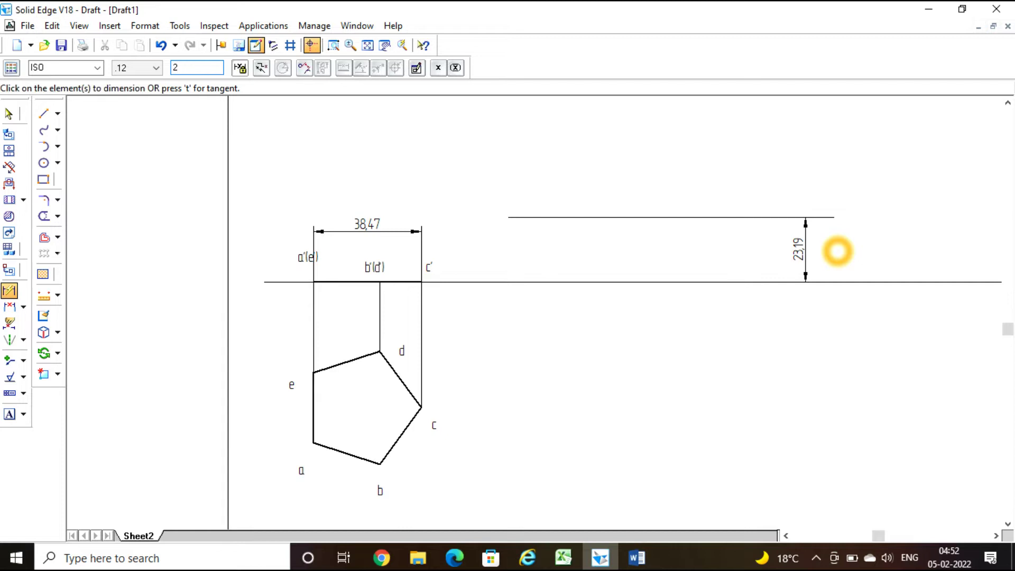
type("0")
key("Return")
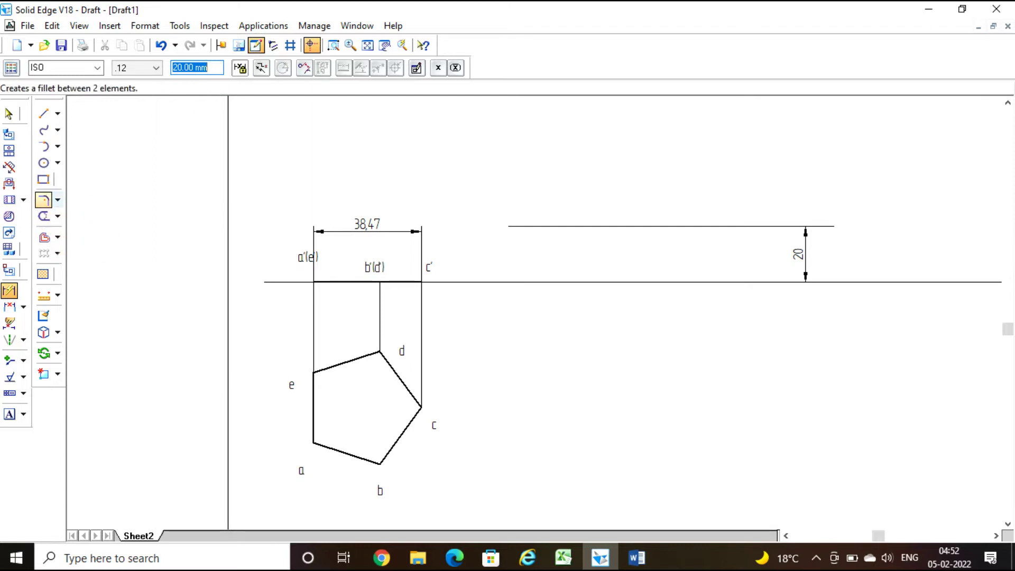
Draw a 38.47 mm radius arc by centre point, centred on the reference line and ending on the 20 mm high horizontal line.
left_click(57, 148)
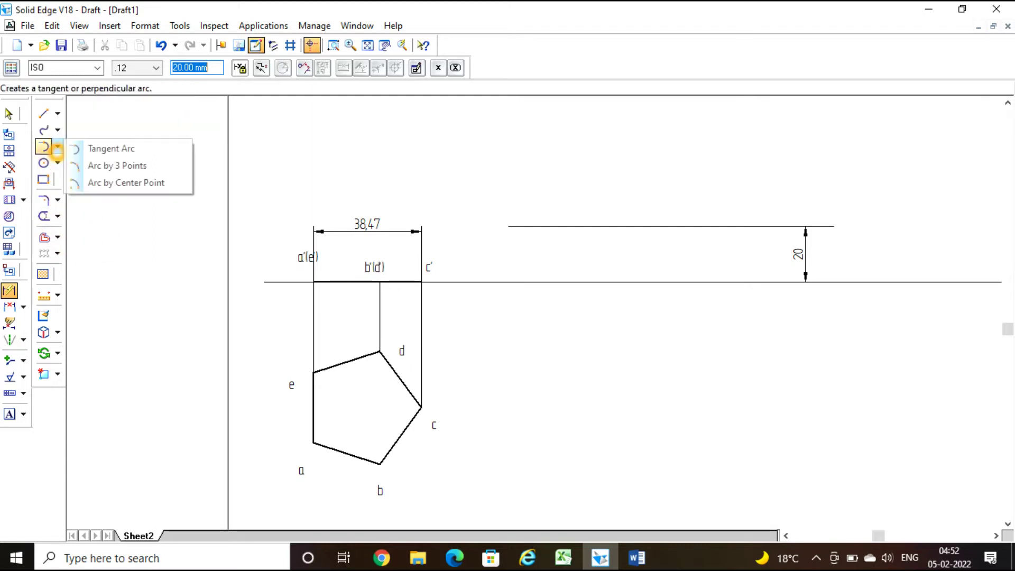
left_click(106, 182)
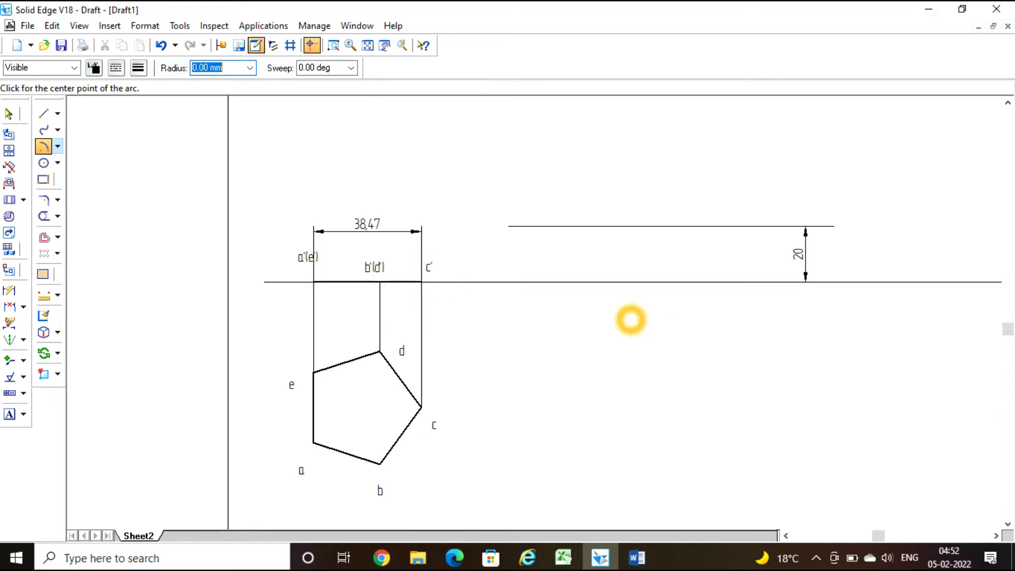
left_click(730, 282)
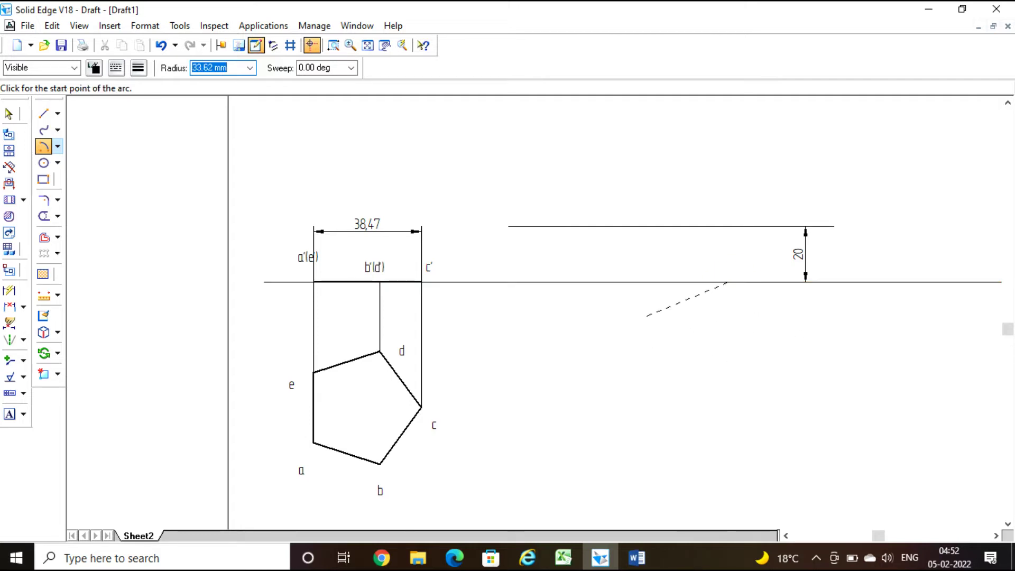
left_click(581, 127)
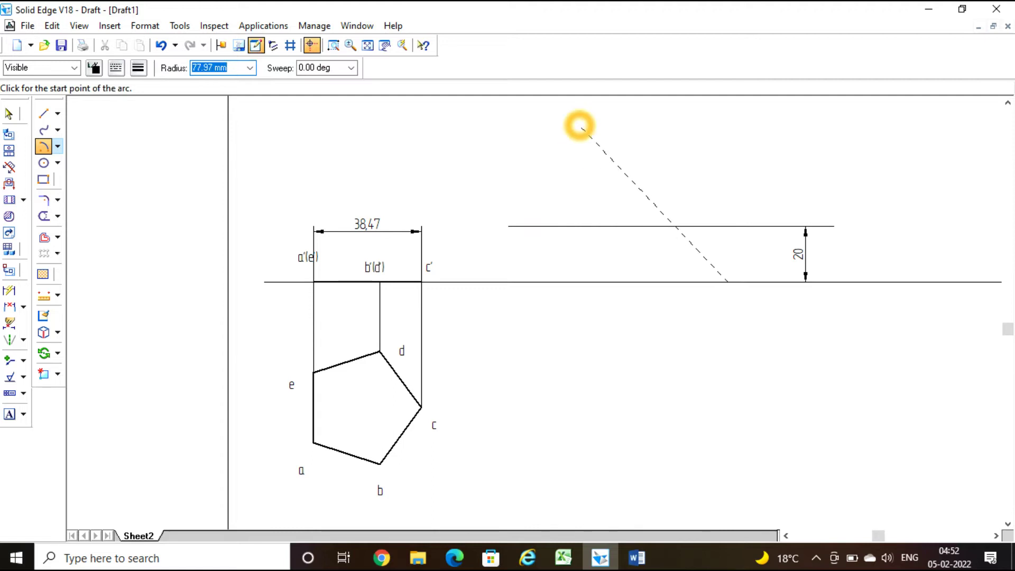
type("38.47")
key("Tab")
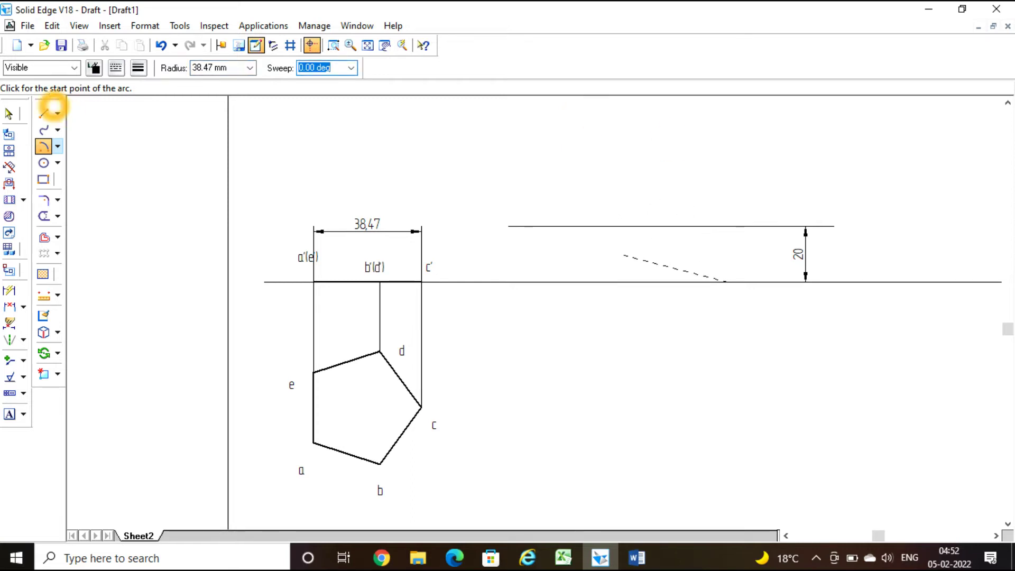
left_click(676, 182)
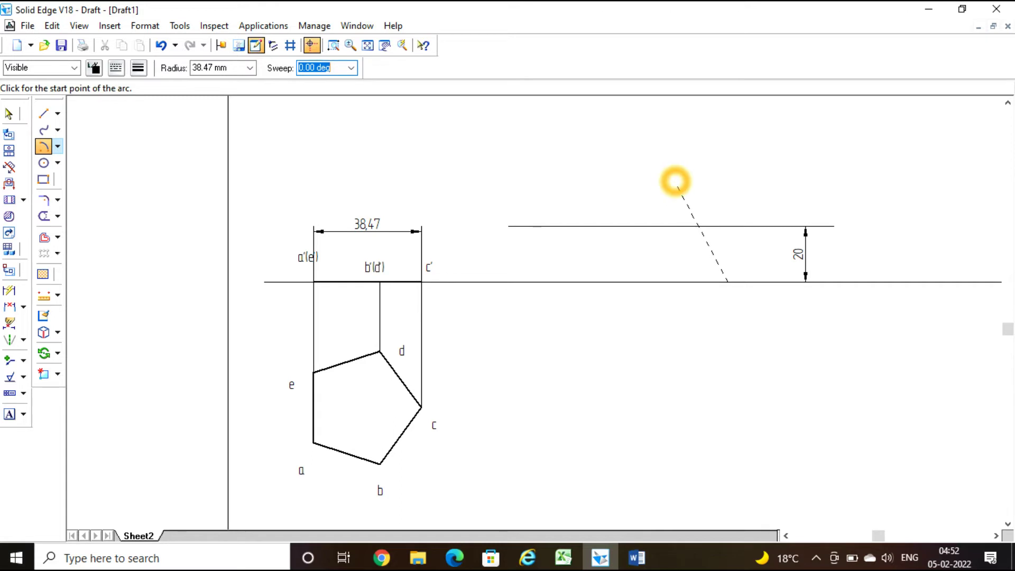
left_click(637, 226)
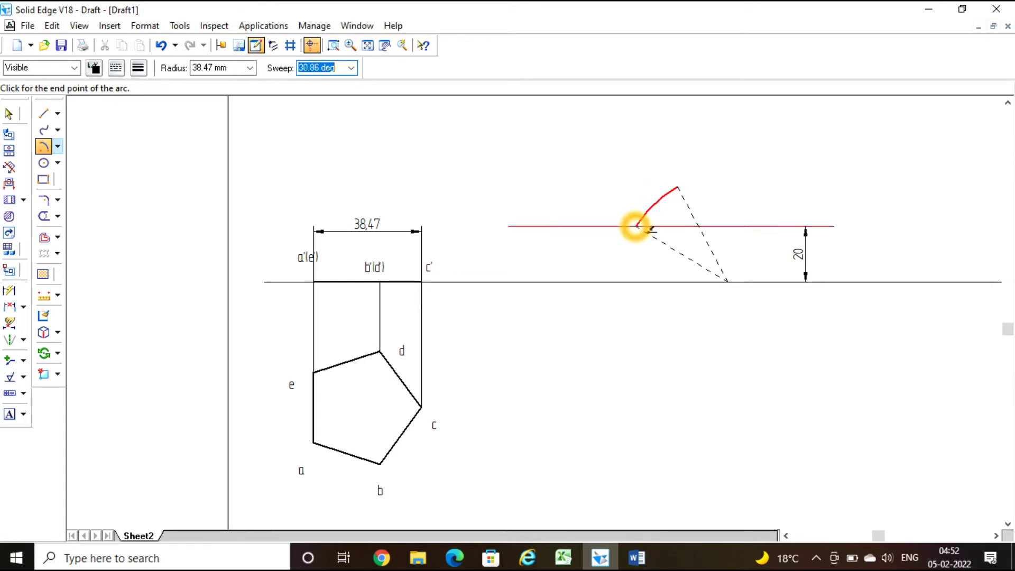
left_click(863, 303)
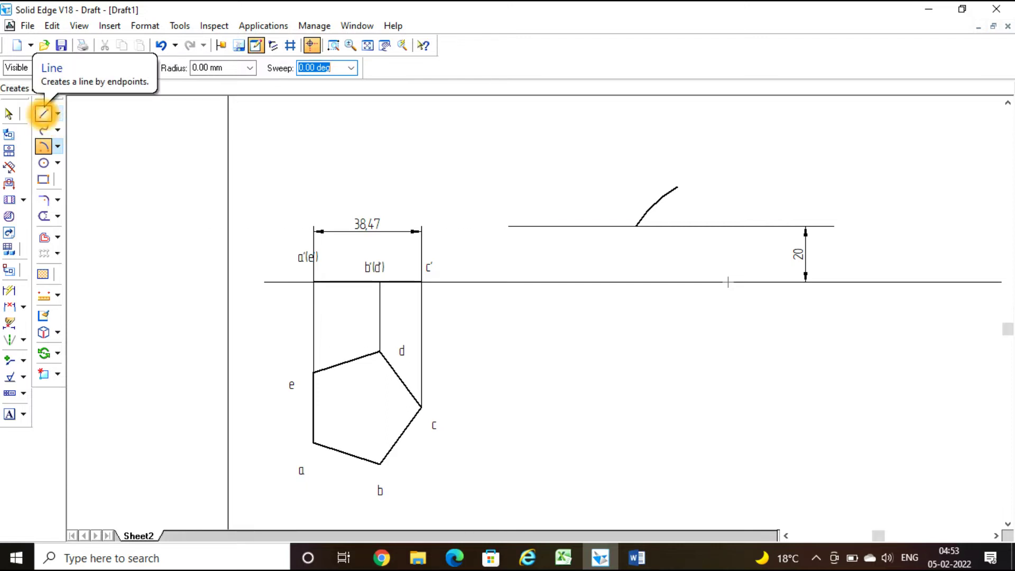
Draw the inclined lamina as a 0.50 mm wide line between the arc's end on the horizontal line and its centre on the reference line.
left_click(43, 112)
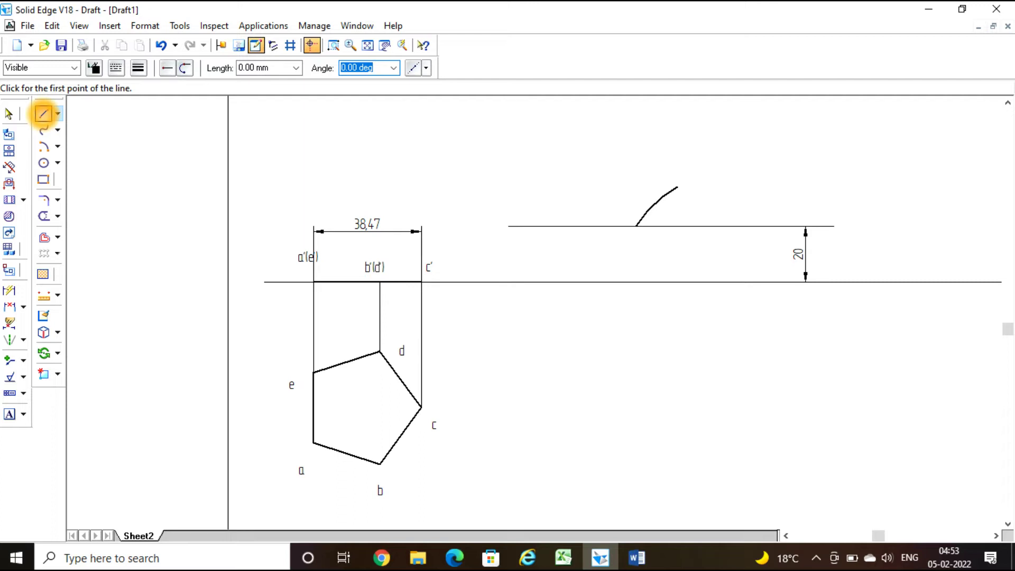
left_click(138, 68)
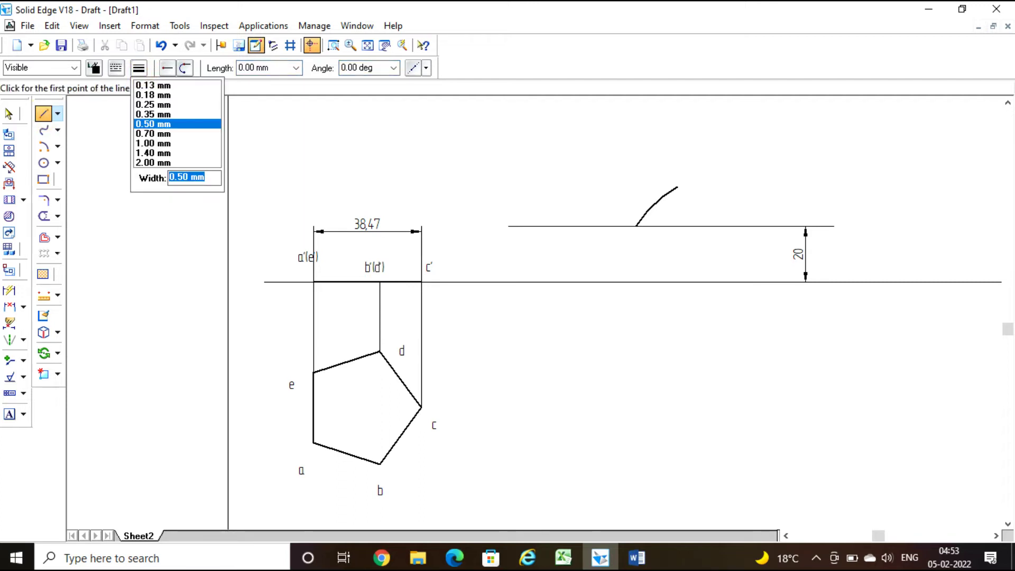
left_click(154, 124)
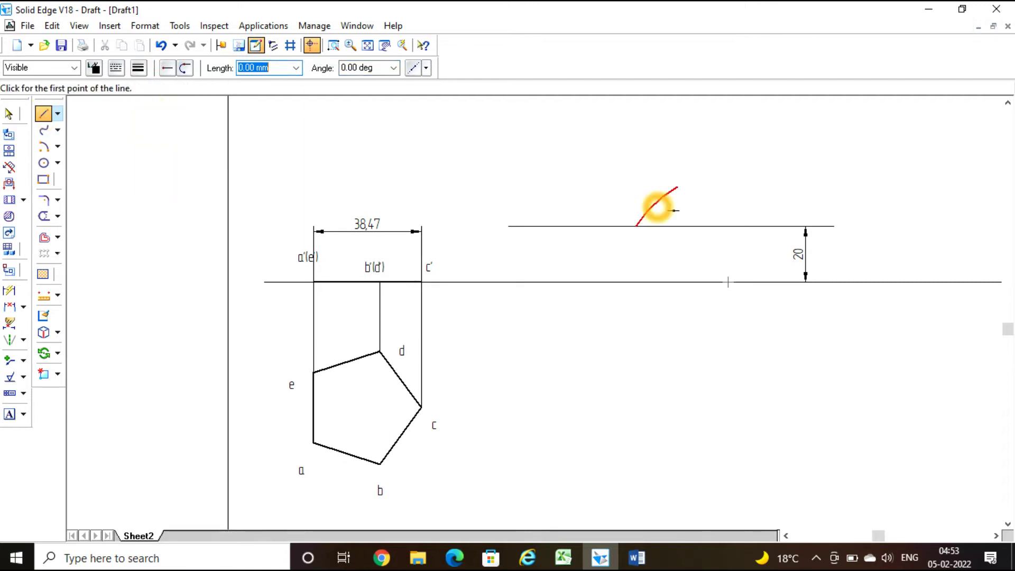
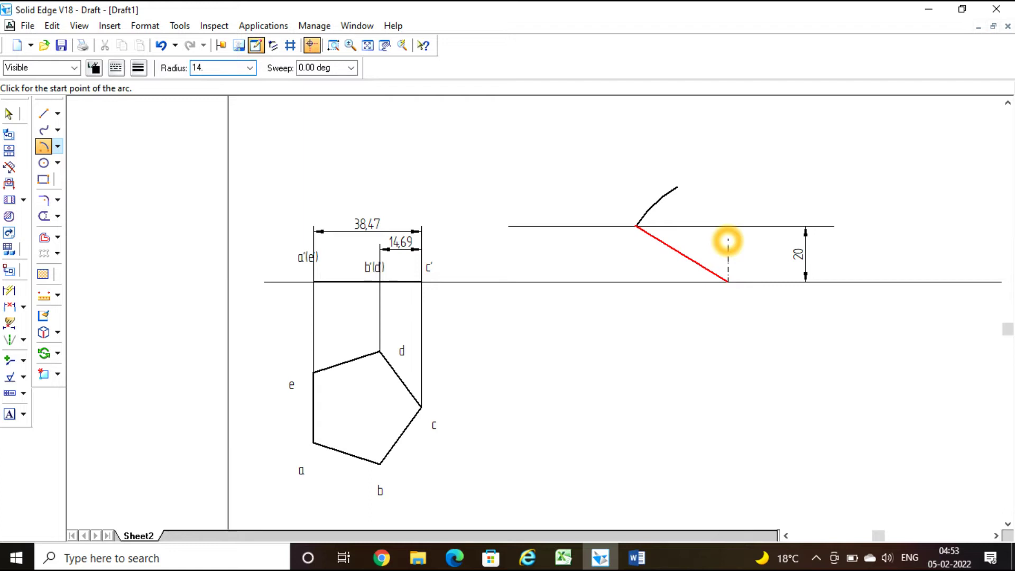
Draw a 14.69 mm radius arc centred on the inclined line's lower end, ending on the inclined line.
key("Tab")
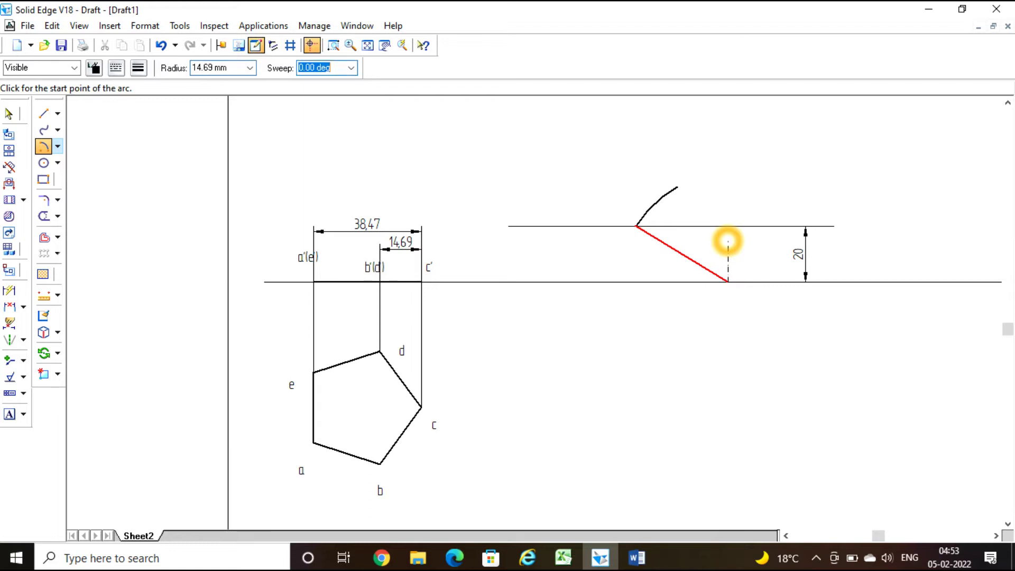
left_click(717, 243)
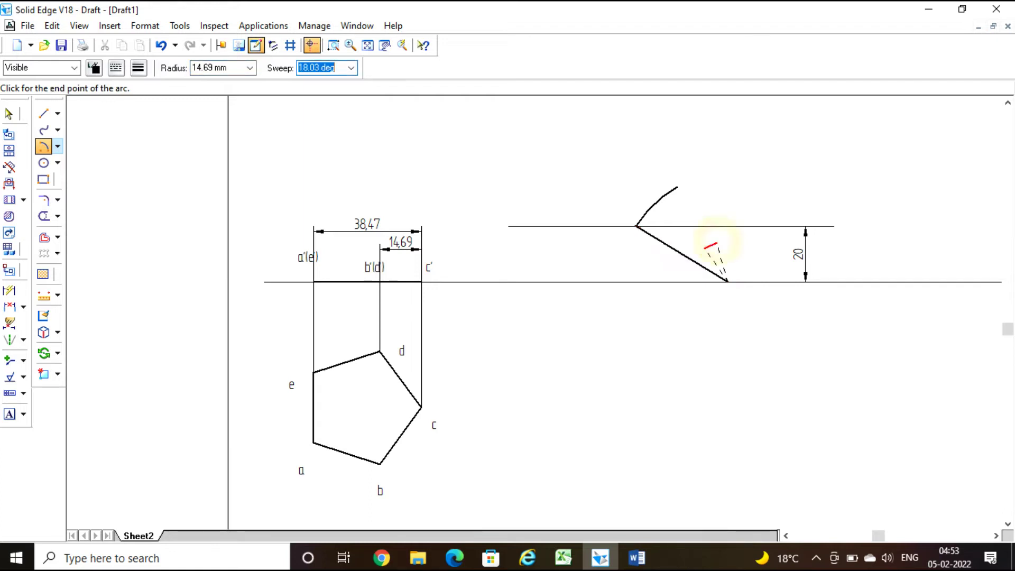
left_click(703, 261)
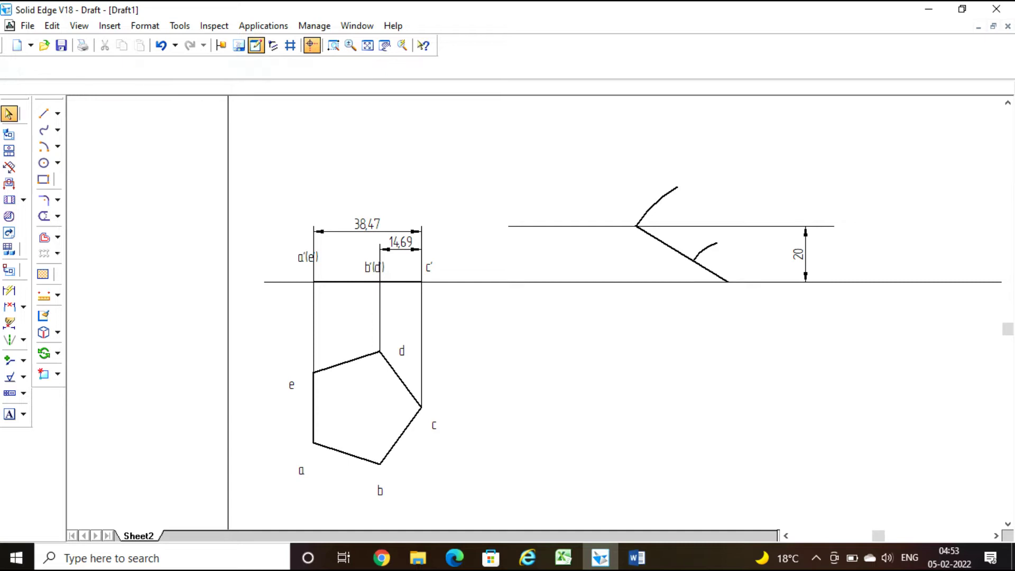
key("Escape")
Reduce the line width of both construction arcs to a thin weight.
left_click(667, 196)
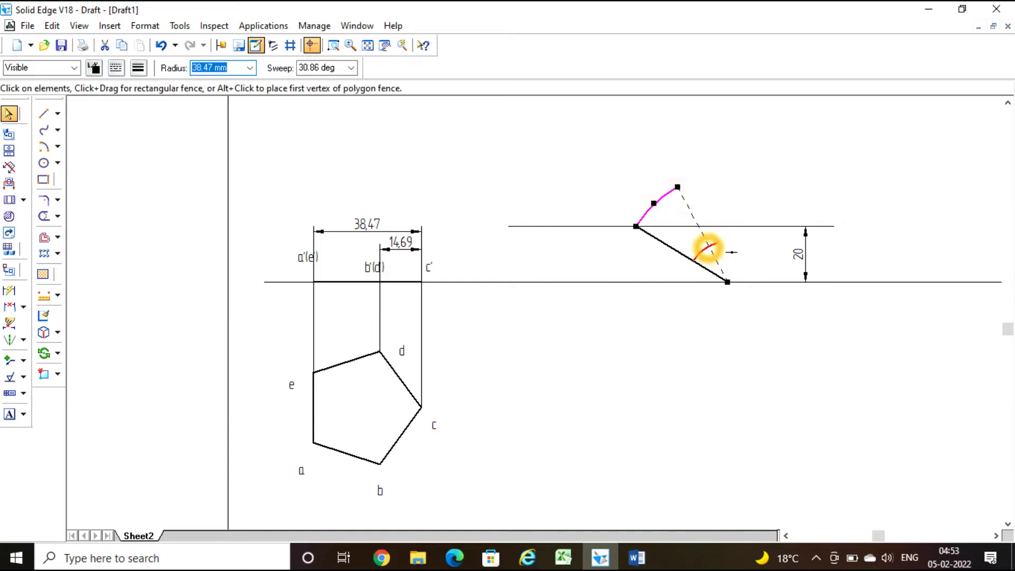
left_click(706, 247, "shift")
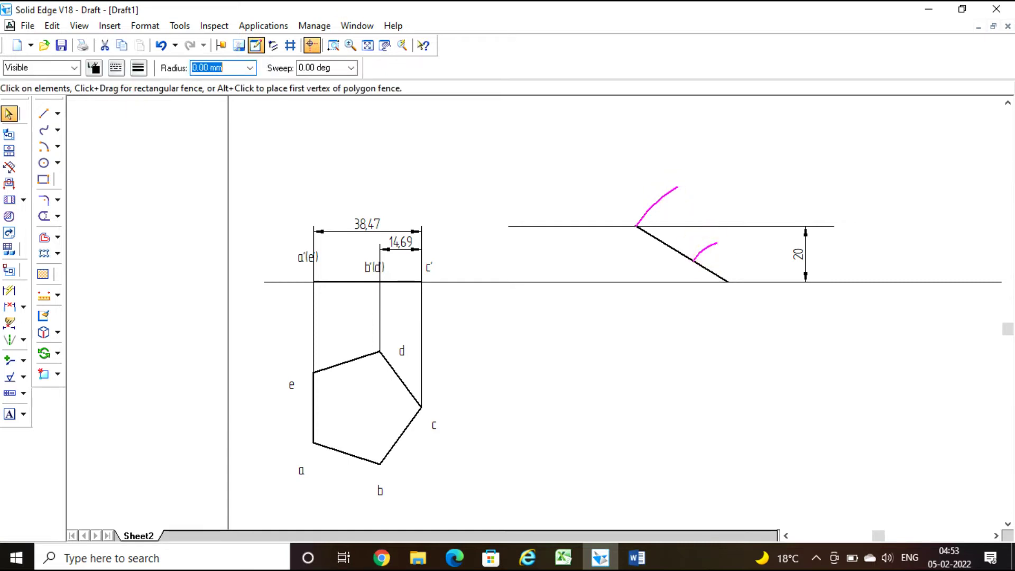
left_click(138, 67)
left_click(149, 109)
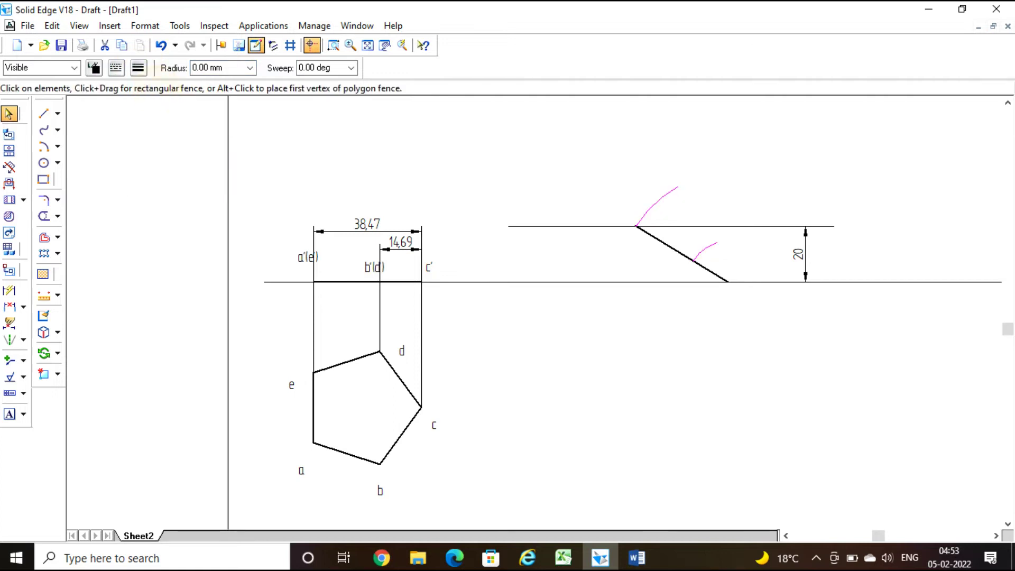
left_click(830, 167)
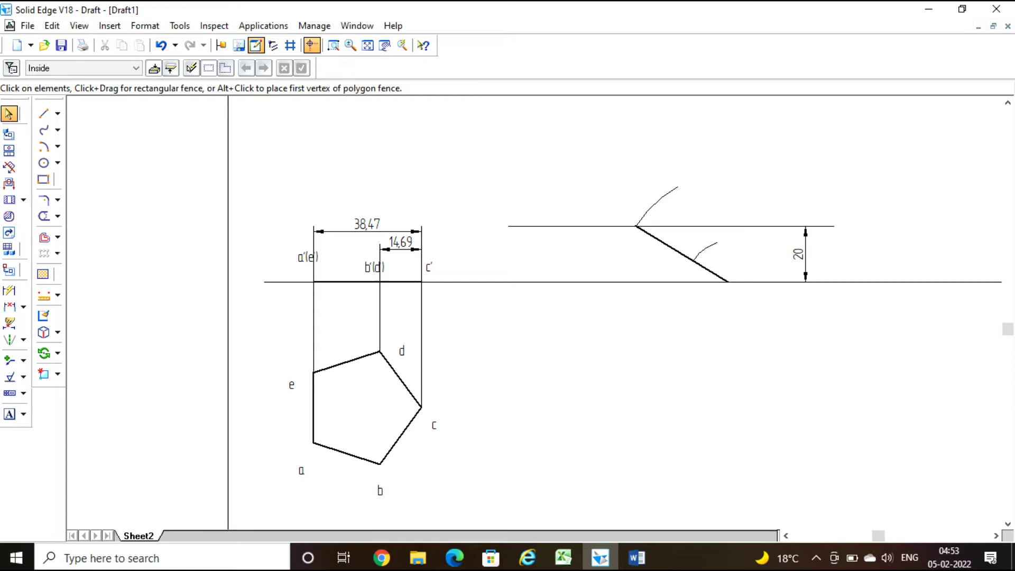
Label the upper end of the inclined line a'(e') in the second front view.
left_click(9, 414)
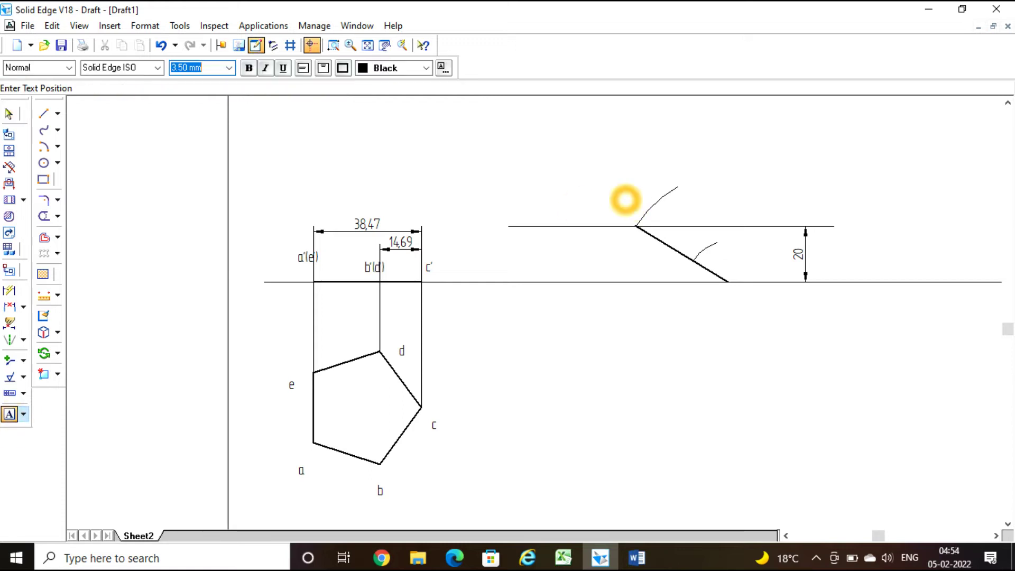
left_click(625, 200)
type("d")
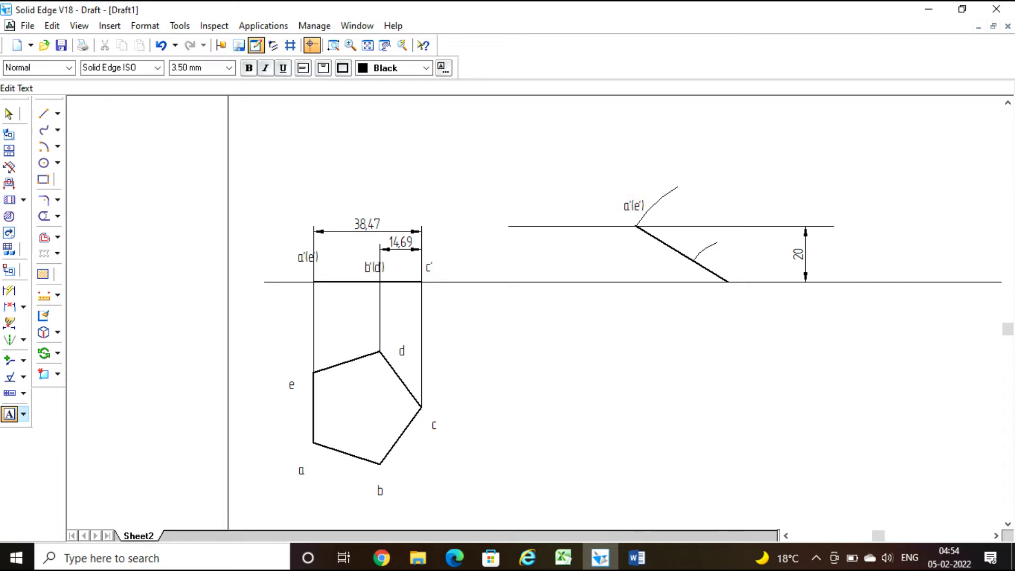
left_click(689, 239)
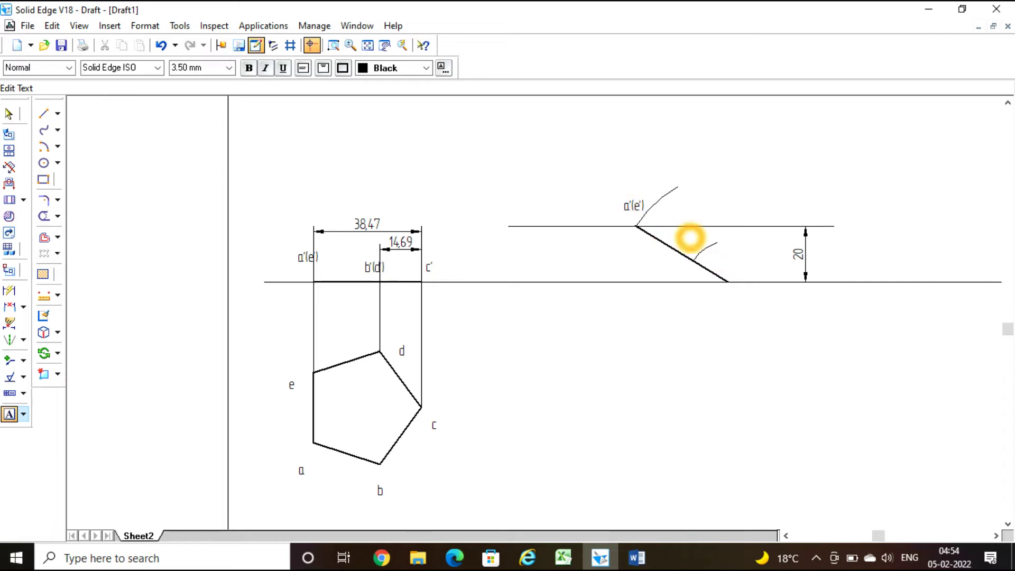
type("b")
key("Return")
key("Escape")
key("Escape")
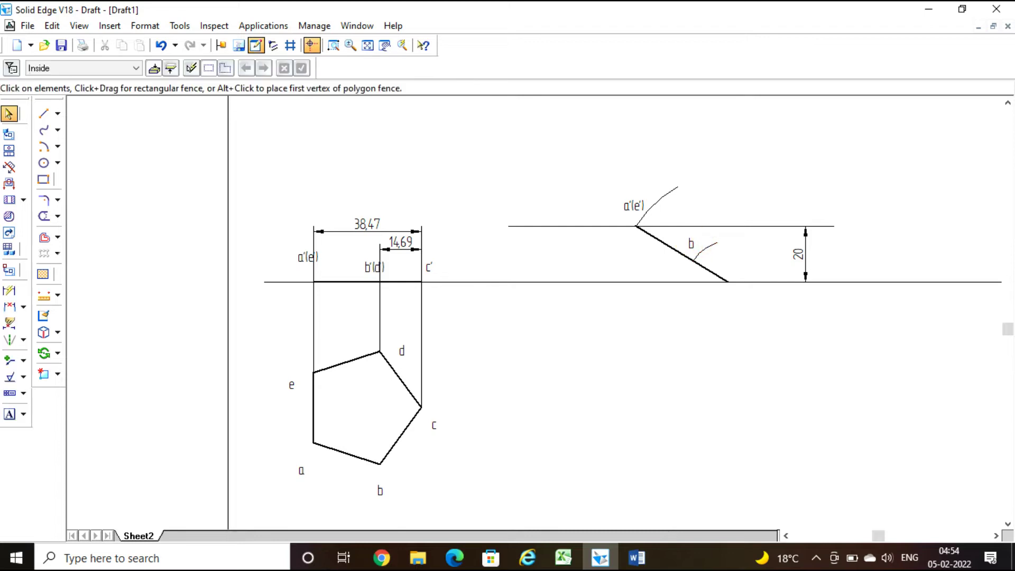
left_click(691, 246)
key("Delete")
Label the small arc's intersection with the inclined line b'(d') and the line's lower end c'.
left_click(9, 414)
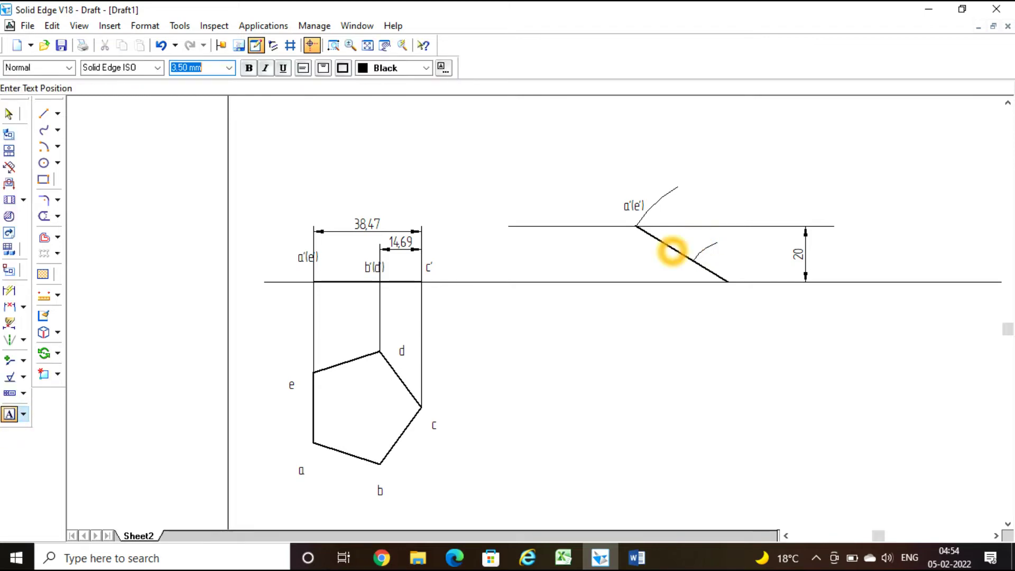
left_click(683, 235)
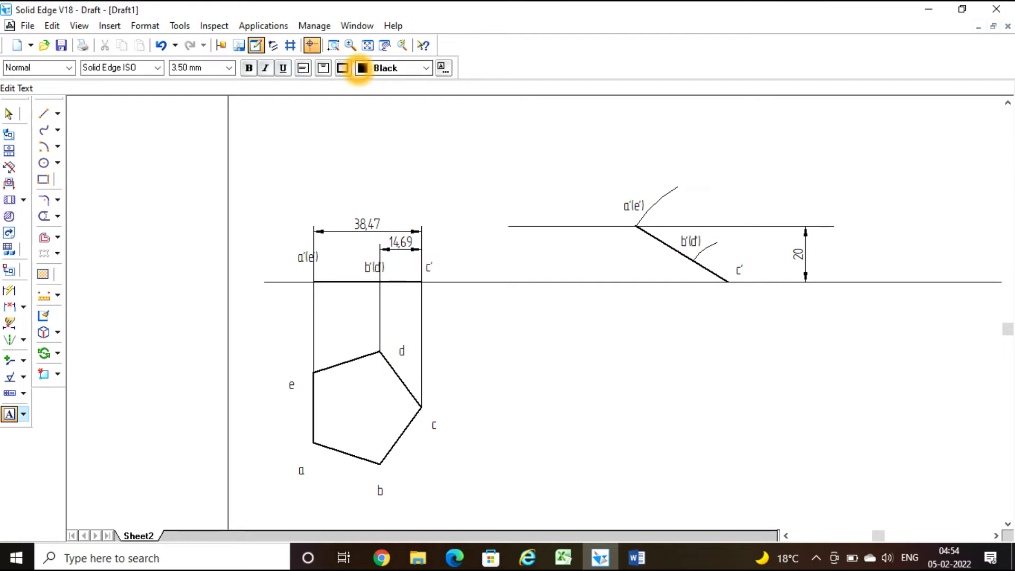
Draw thin projectors from c' vertically down to the level of corner c and horizontally back to corner c of the pentagon.
left_click(44, 114)
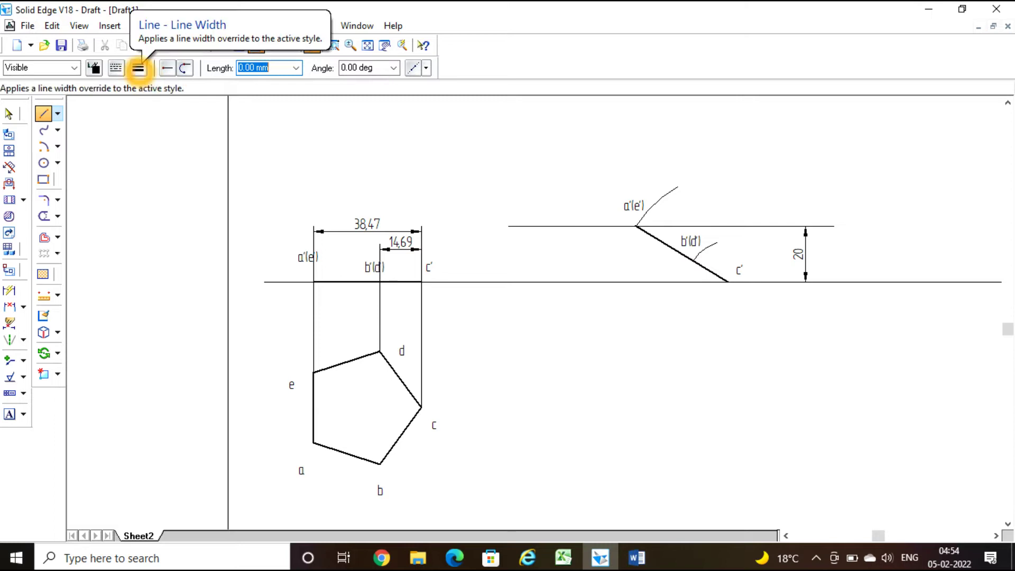
left_click(139, 67)
left_click(149, 92)
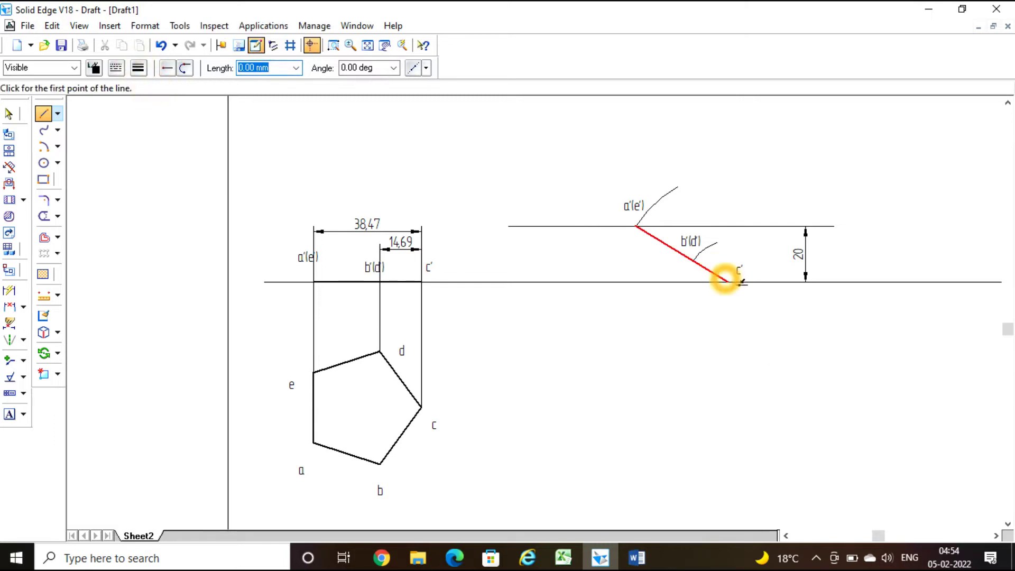
left_click(727, 282)
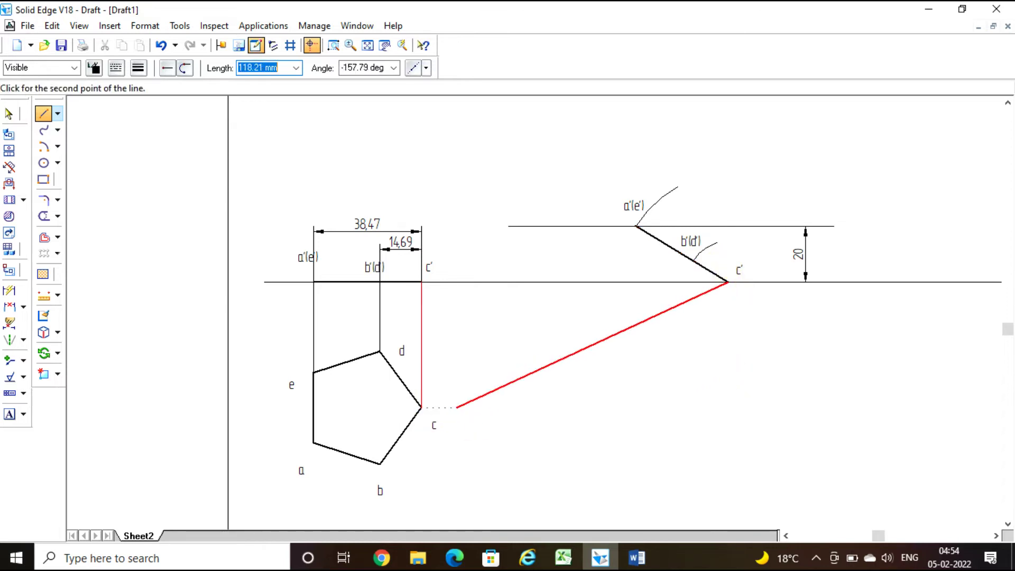
left_click(730, 415)
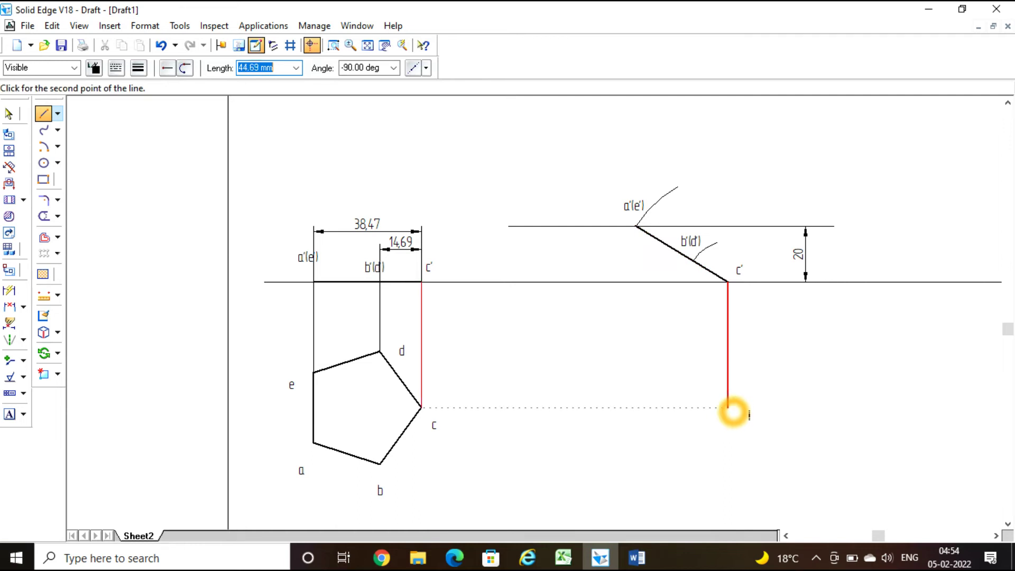
left_click(422, 408)
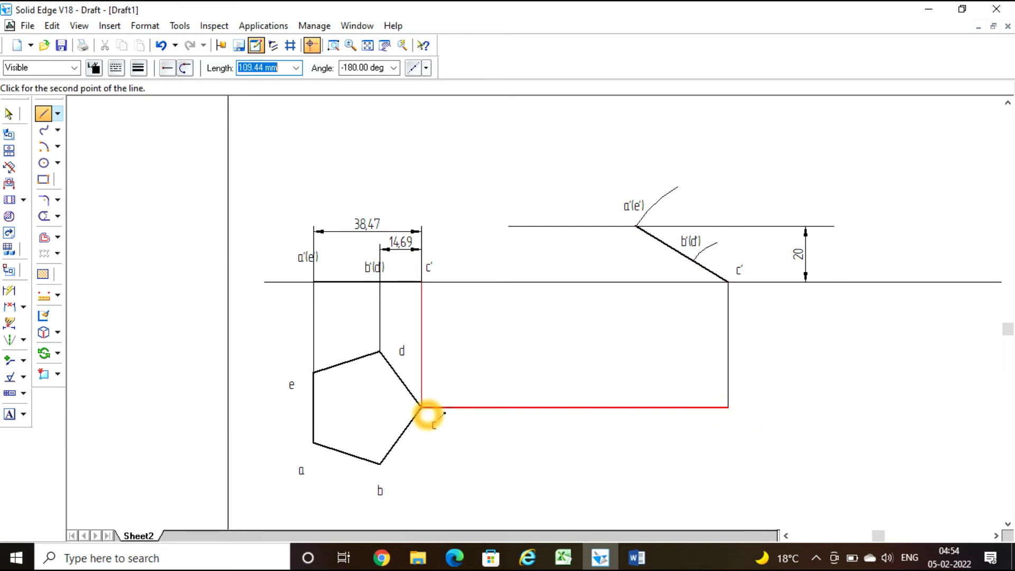
right_click(422, 407)
Draw thin projectors from b'(d') down to the level of b and back to corner b, and from corner d across to the vertical projector.
left_click(695, 262)
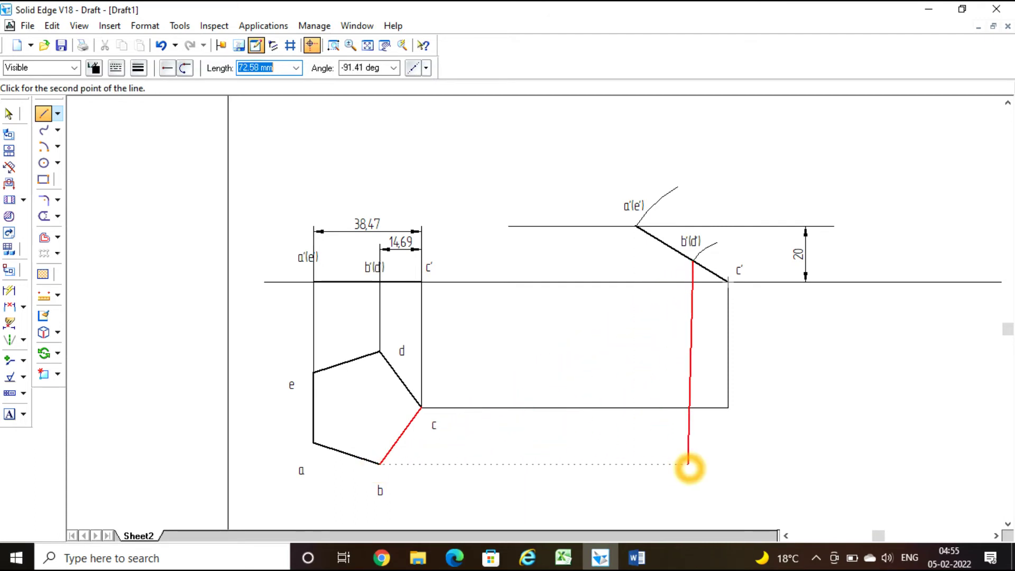
left_click(693, 465)
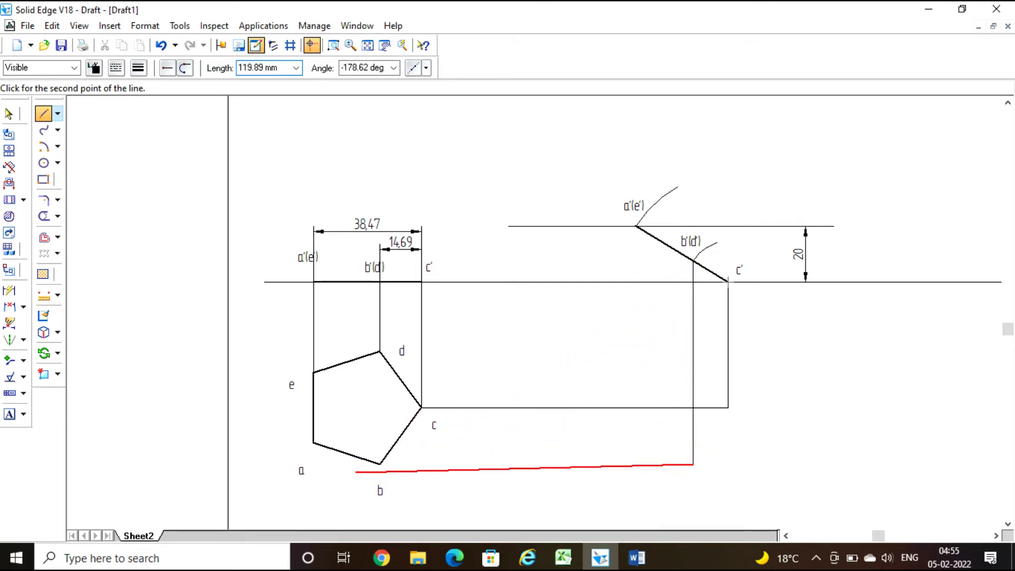
left_click(380, 464)
right_click(381, 465)
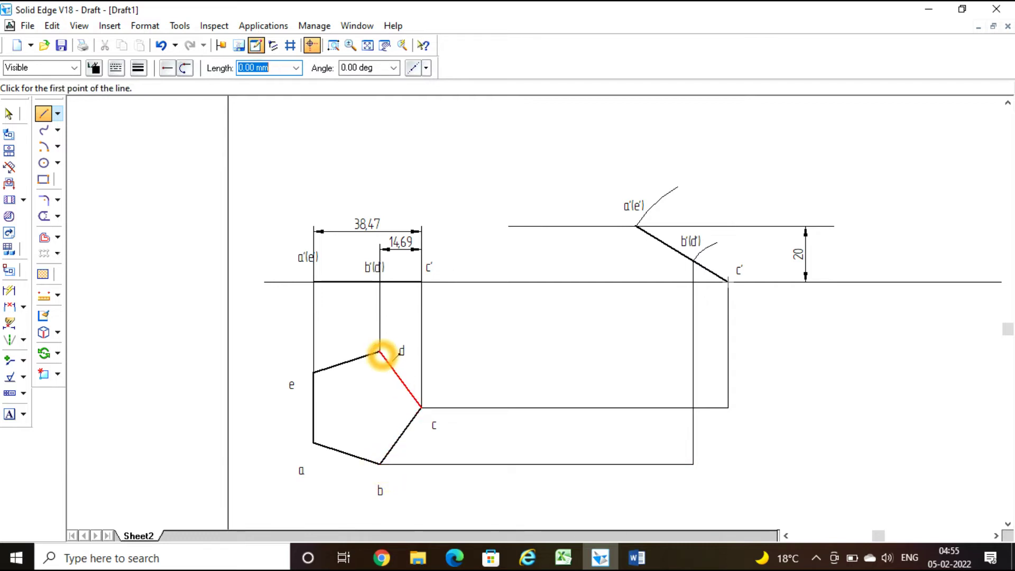
left_click(380, 352)
left_click(693, 352)
right_click(692, 351)
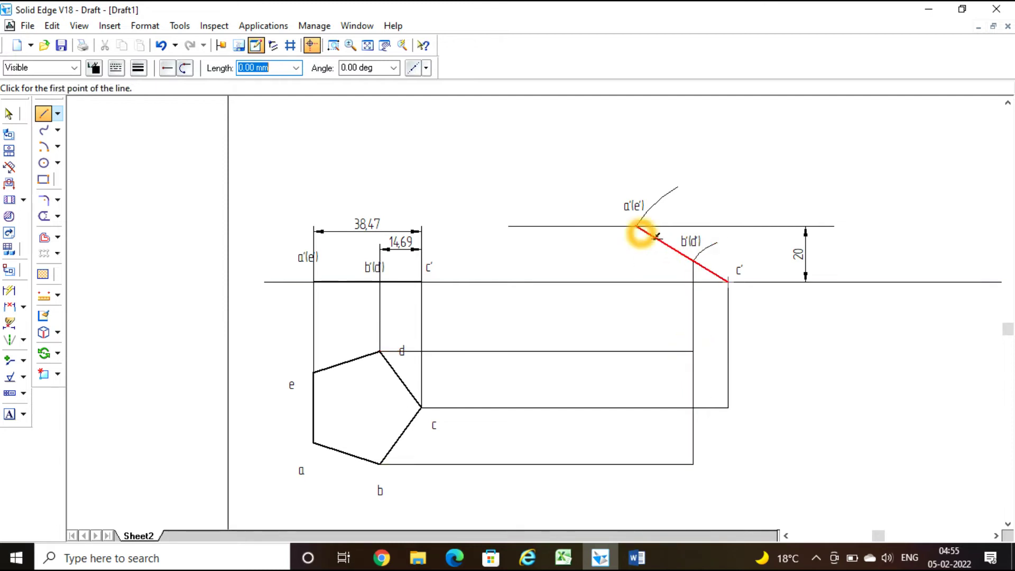
Draw thin projectors from a'(e') down to the level of a and back to corner a, and from corner e across to the vertical projector.
left_click(637, 228)
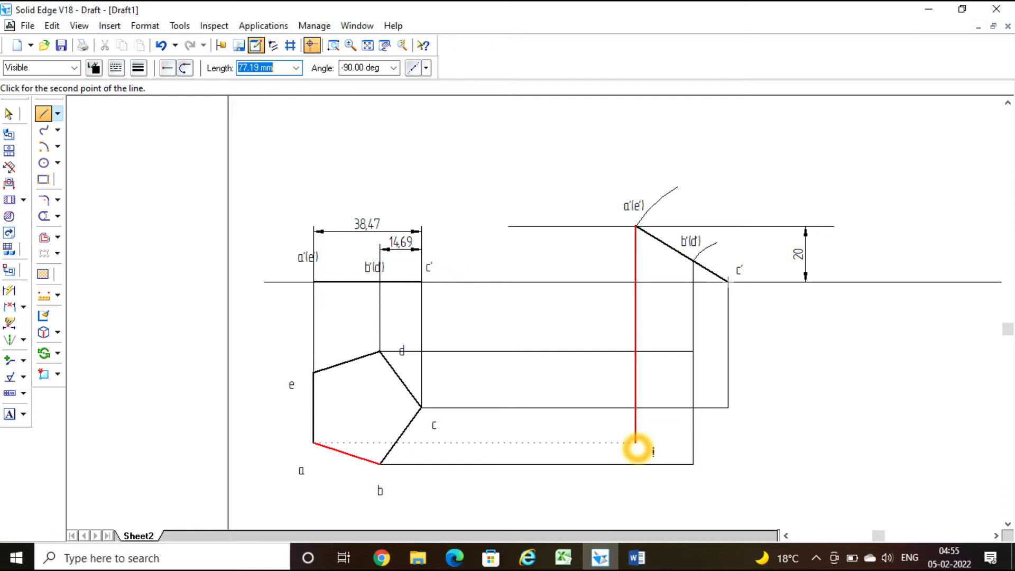
left_click(636, 445)
double_click(314, 443)
left_click(314, 372)
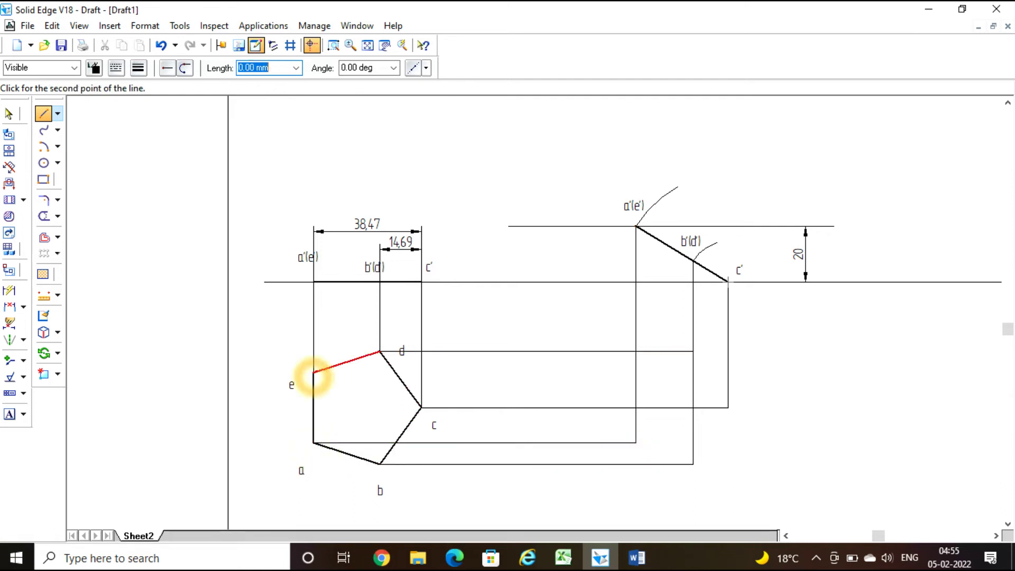
left_click(636, 373)
right_click(631, 399)
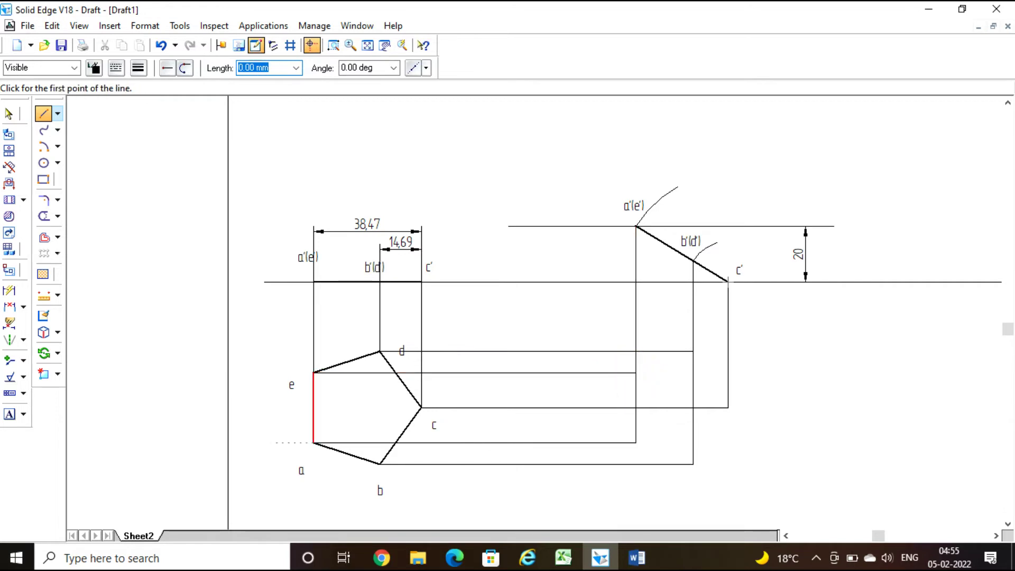
Label the projected corner points of the second top view a, b, c, d and e.
left_click(9, 413)
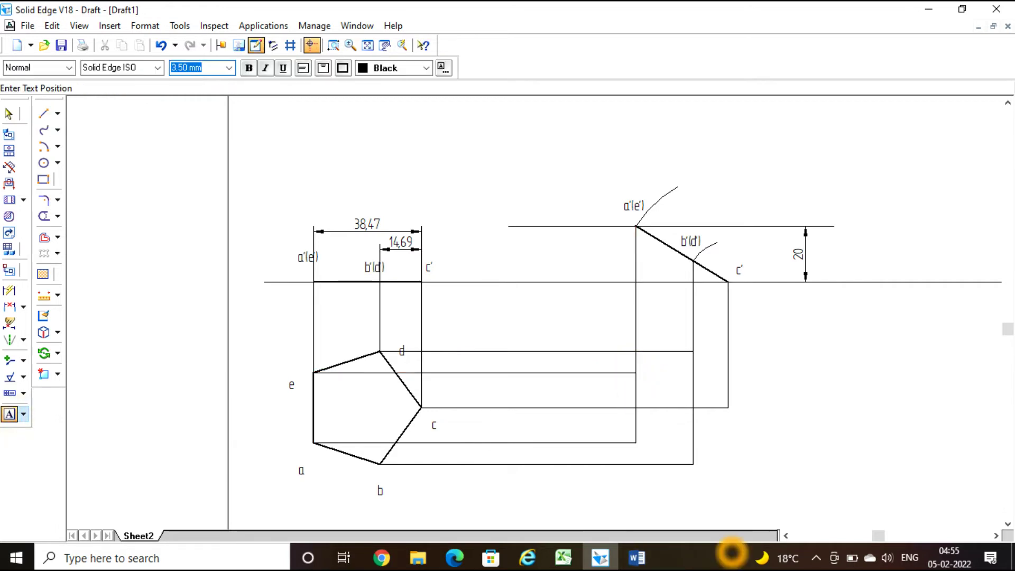
left_click(608, 429)
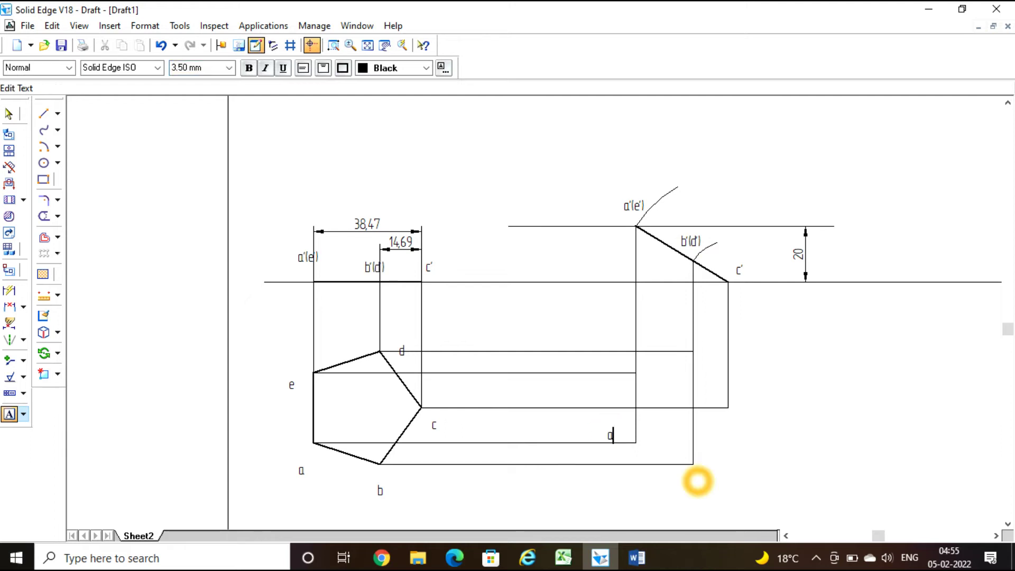
left_click(692, 484)
type("b")
left_click(746, 413)
type("c")
left_click(678, 338)
type("d")
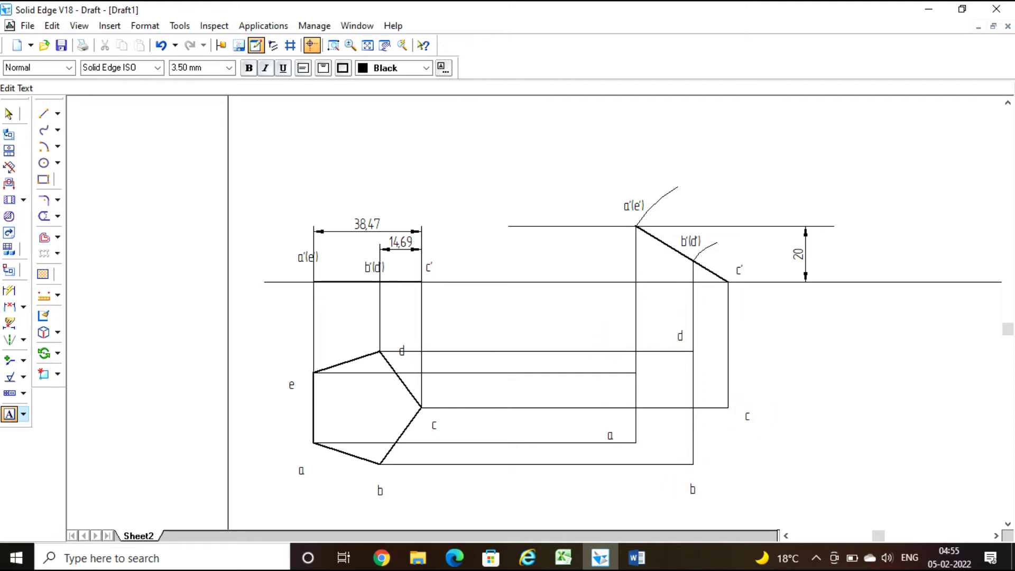
left_click(621, 382)
type("e")
left_click(838, 378)
Draw the second top view's pentagon in thick lines through the projected points a, b, c, d and e.
left_click(43, 113)
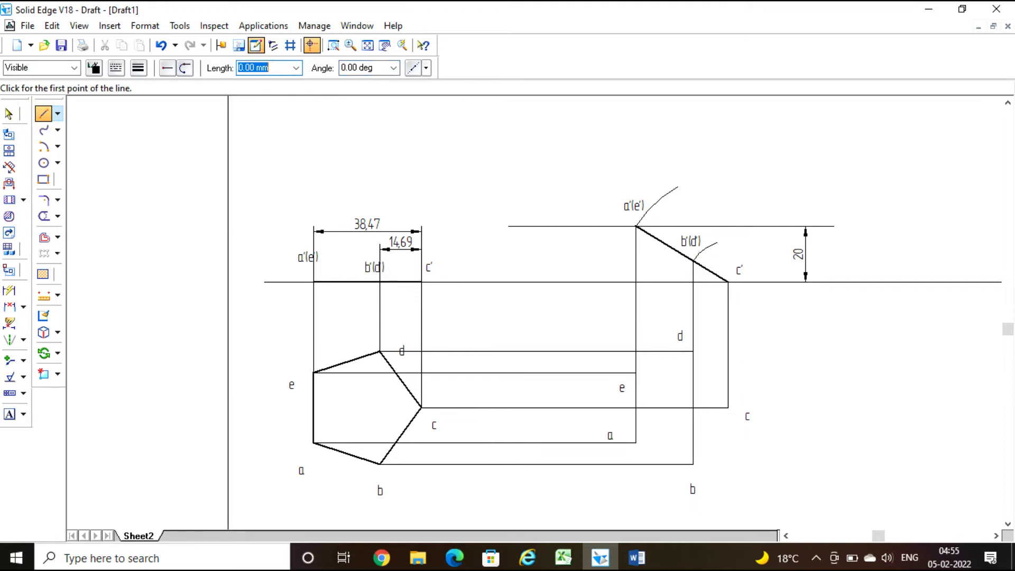
left_click(138, 68)
left_click(143, 125)
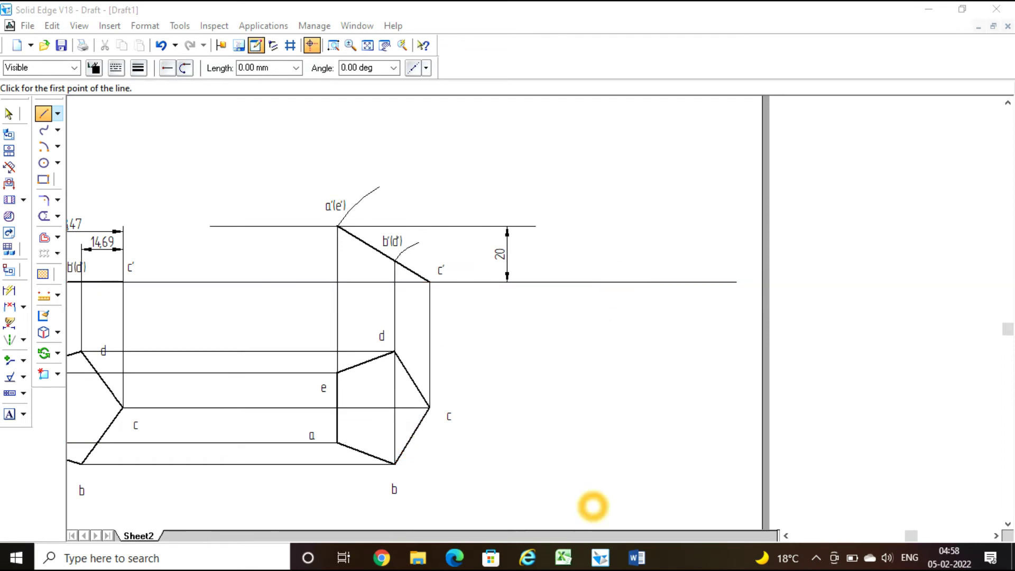
Switch to Word to read problem 4's edge angle with VP, and return to the Solid Edge drawing.
left_click(637, 557)
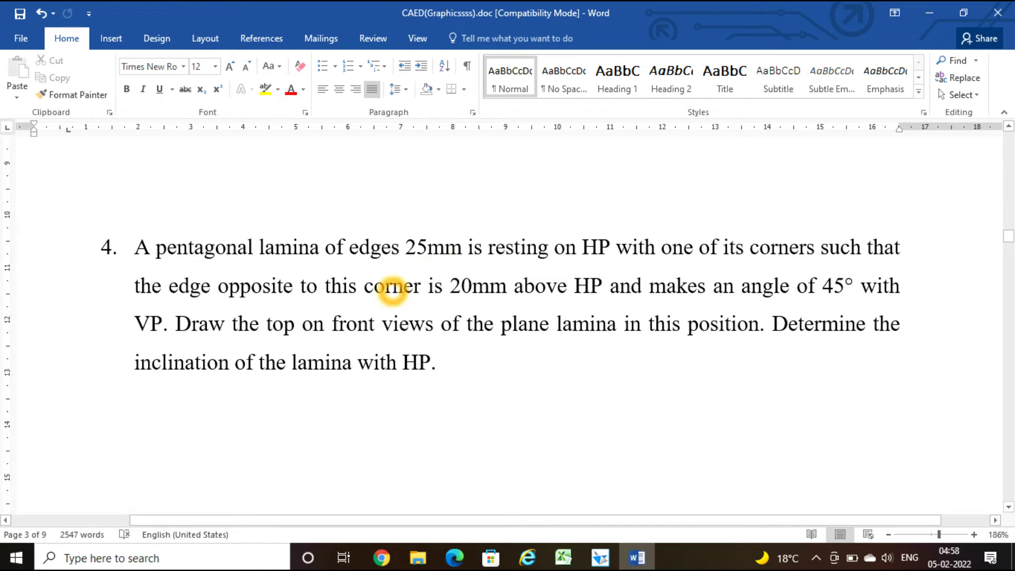
key("alt+Tab")
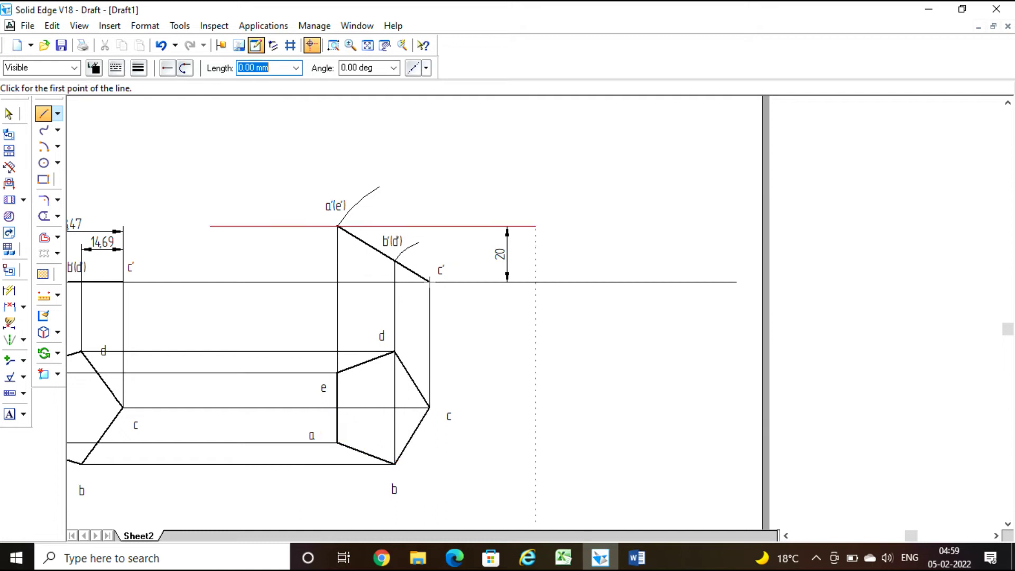
Draw a thin line about 121 mm long from near the reference line's free end, sloping down at about 41° beside the second top view.
left_click_drag(911, 535, 939, 536)
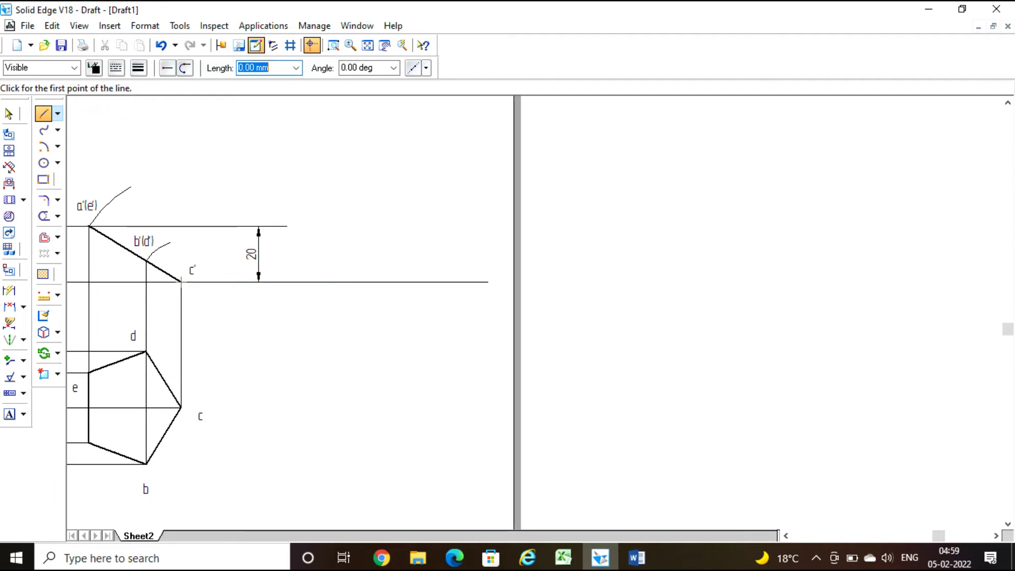
left_click(43, 114)
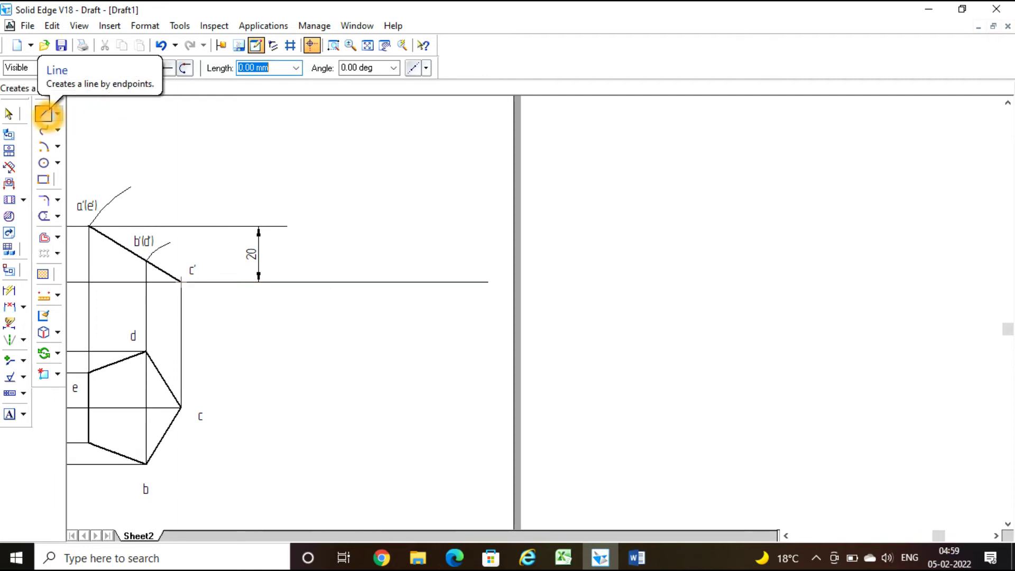
left_click(138, 67)
left_click(140, 68)
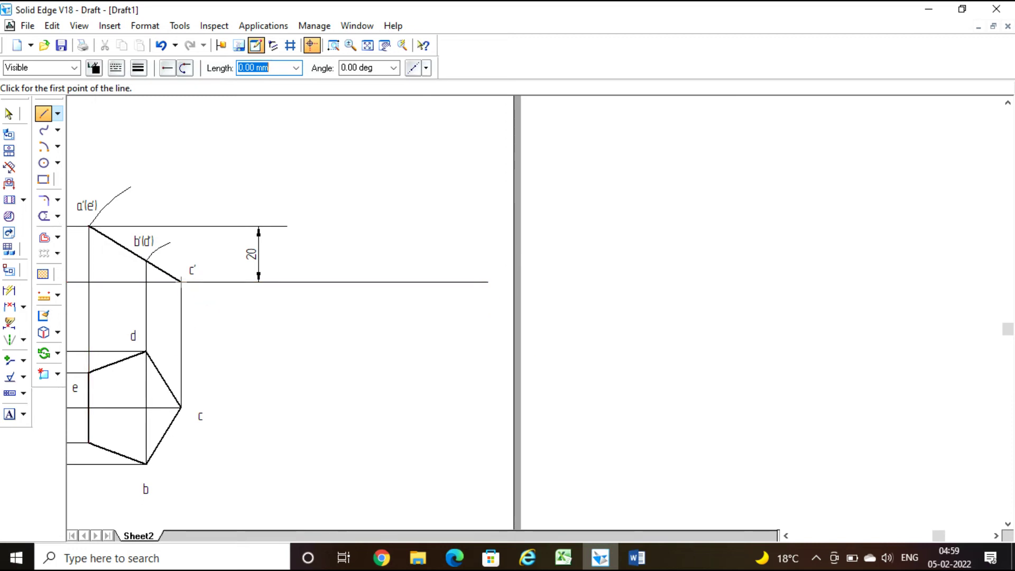
left_click(479, 283)
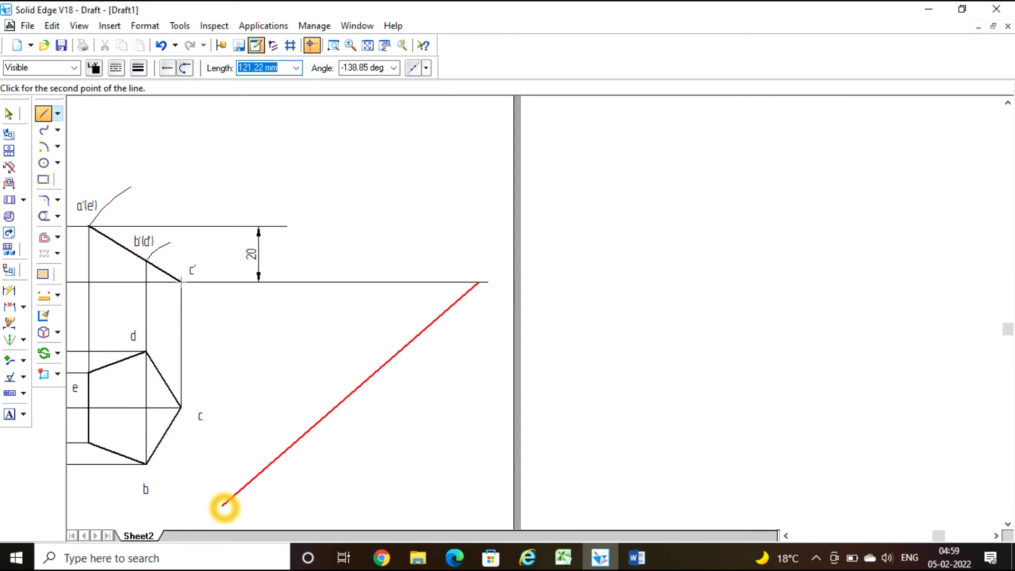
left_click(224, 505)
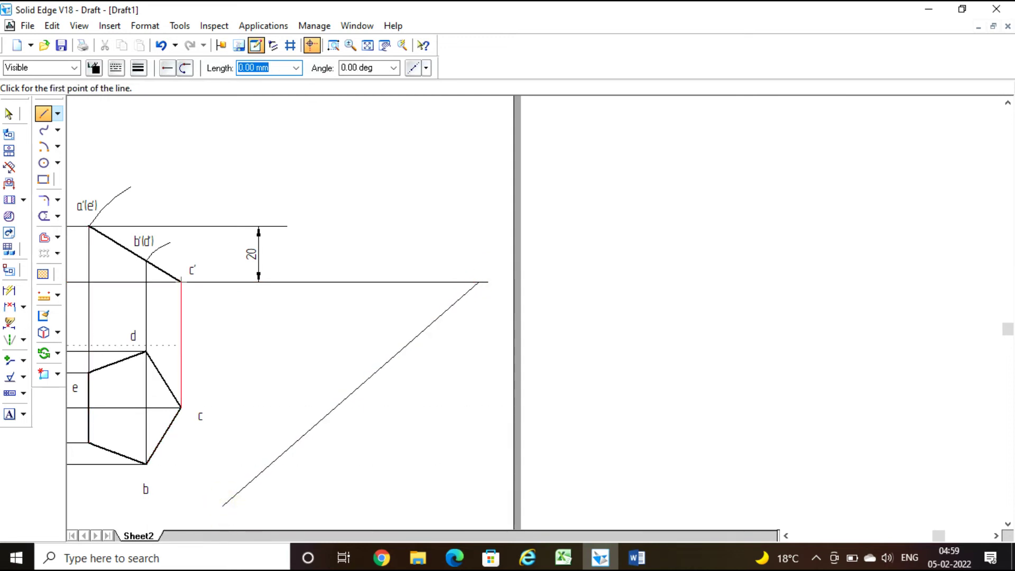
Dimension the angle between the reference line and the sloping line and set it to 45°.
left_click(24, 307)
left_click(64, 324)
left_click(370, 283)
left_click(453, 310)
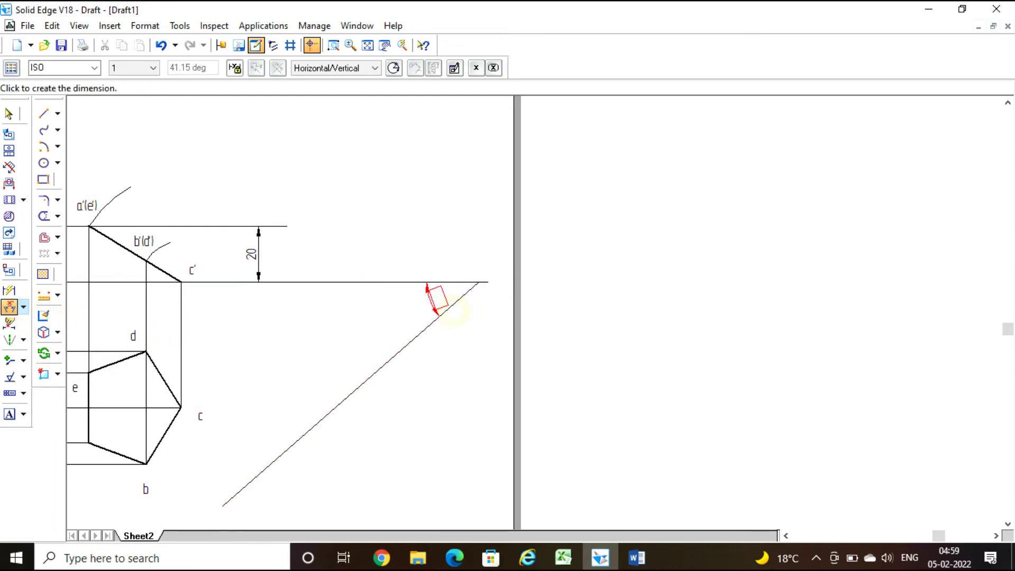
left_click(424, 311)
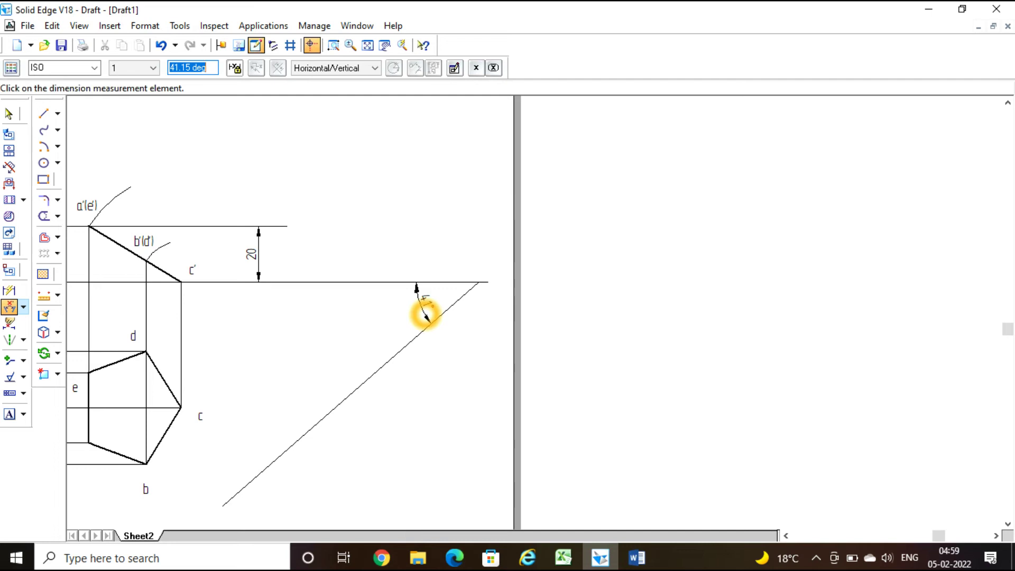
type("45")
key("Return")
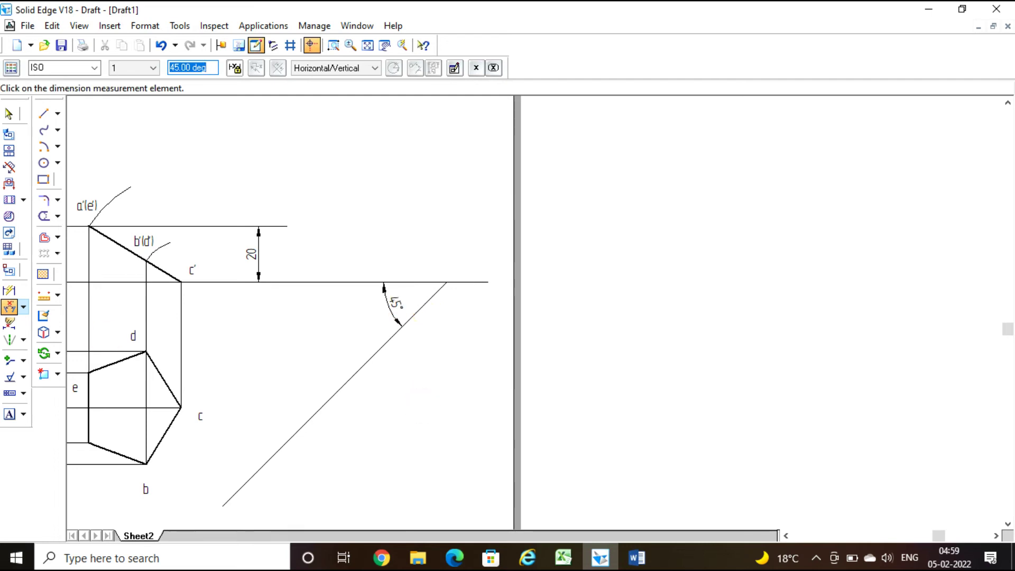
left_click(97, 455)
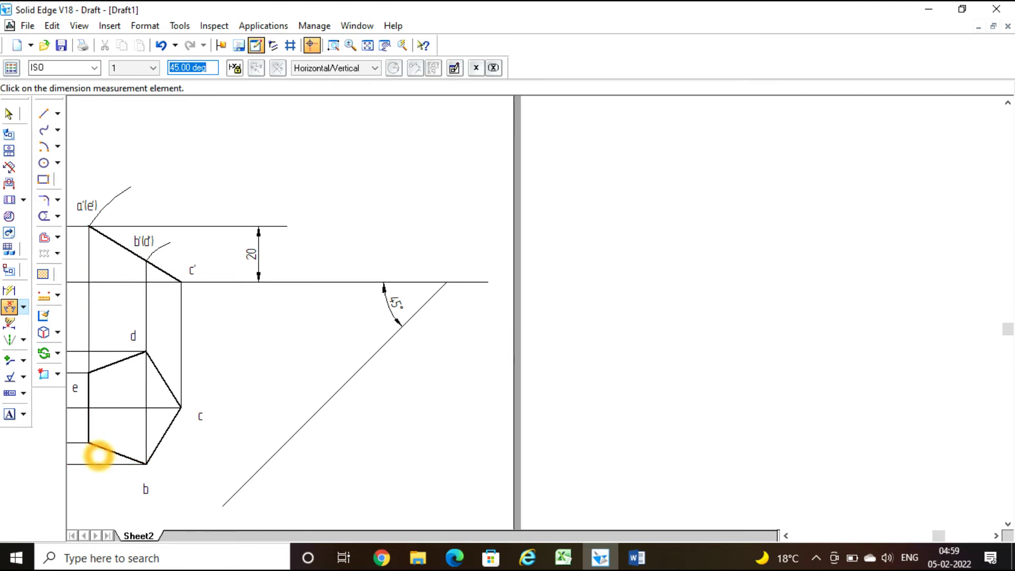
left_click(455, 290)
left_click(295, 424)
left_click(298, 377)
left_click(333, 45)
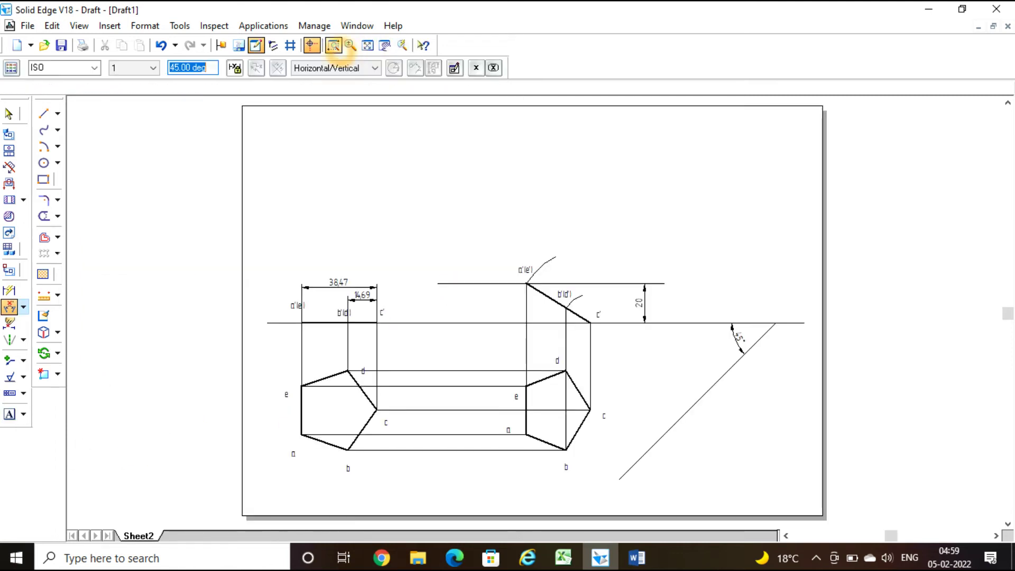
Copy the second top view's pentagon with its labels, placing the copy's corner e on the 45° line.
left_click(461, 247)
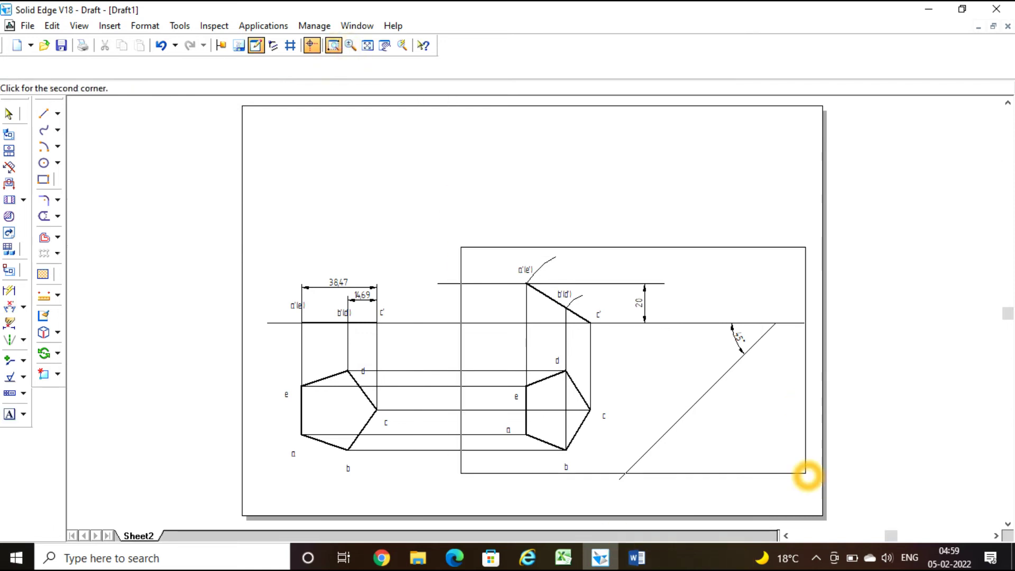
left_click(806, 474)
key("Escape")
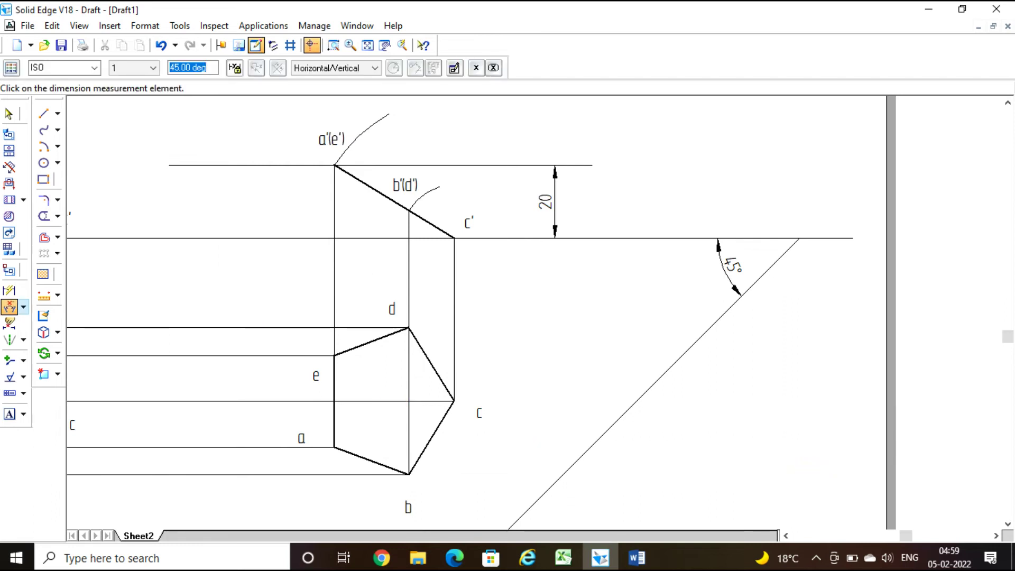
key("Escape")
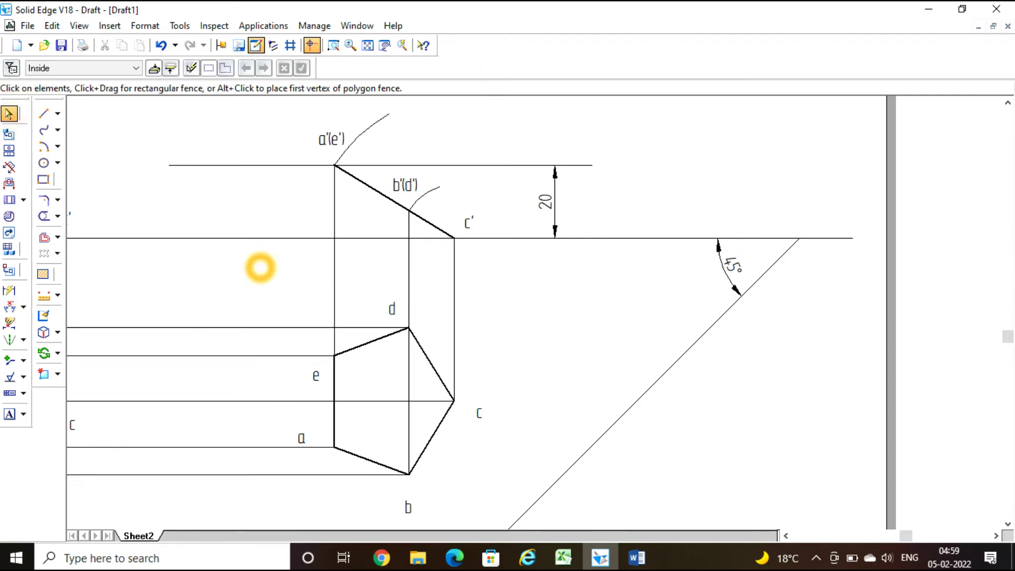
left_click_drag(259, 266, 503, 522)
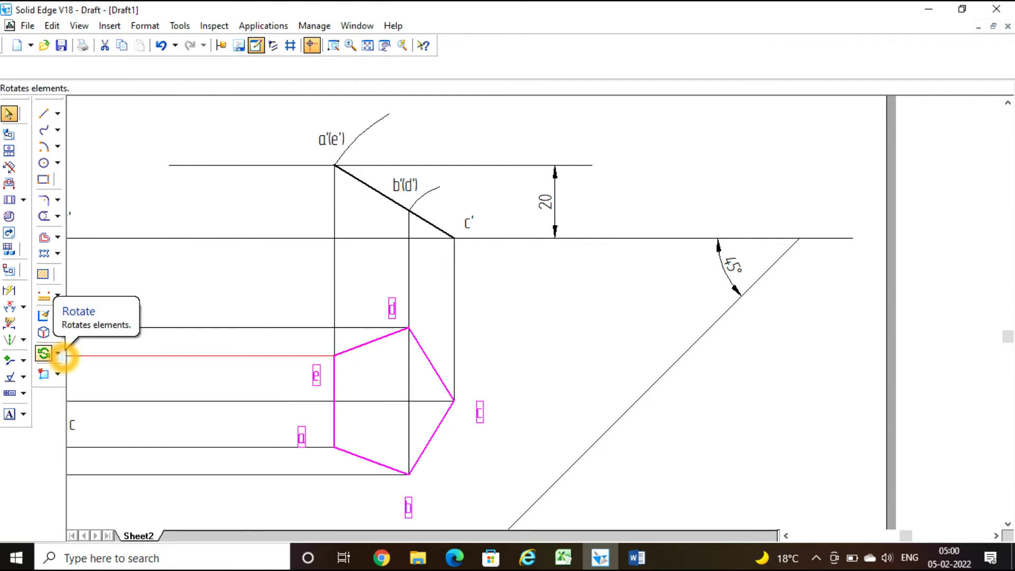
left_click(57, 353)
left_click(77, 355)
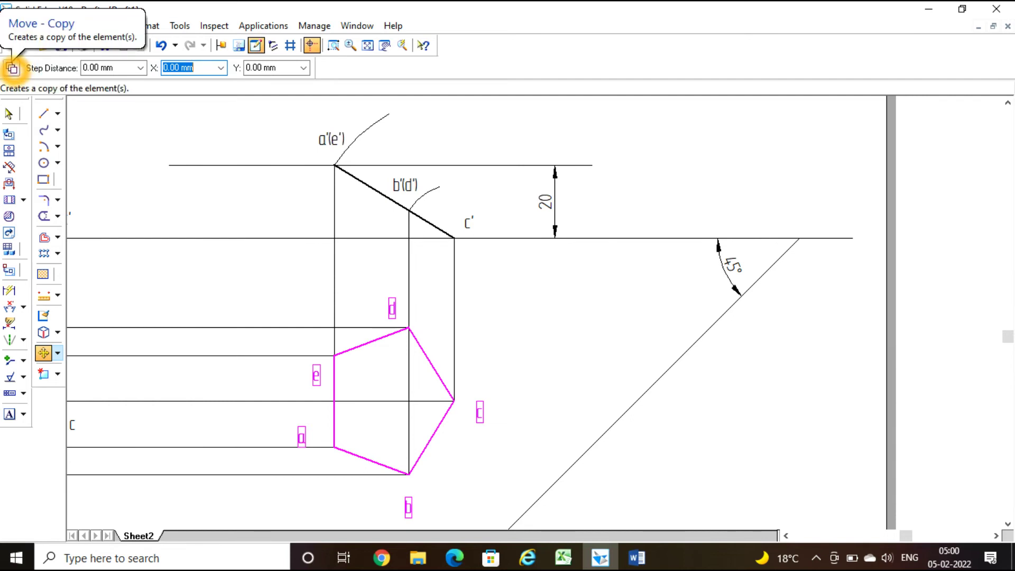
left_click(12, 67)
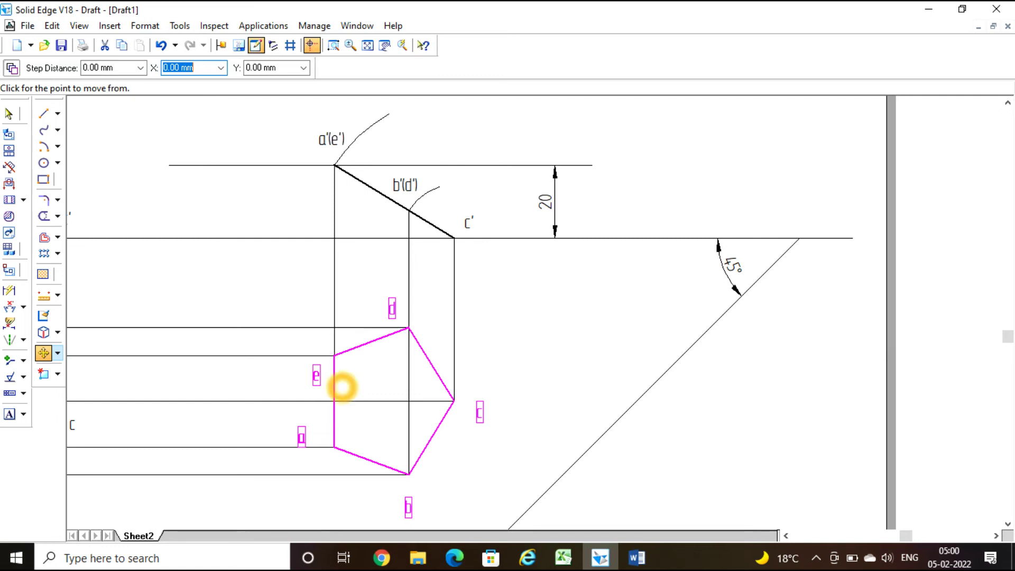
left_click(334, 356)
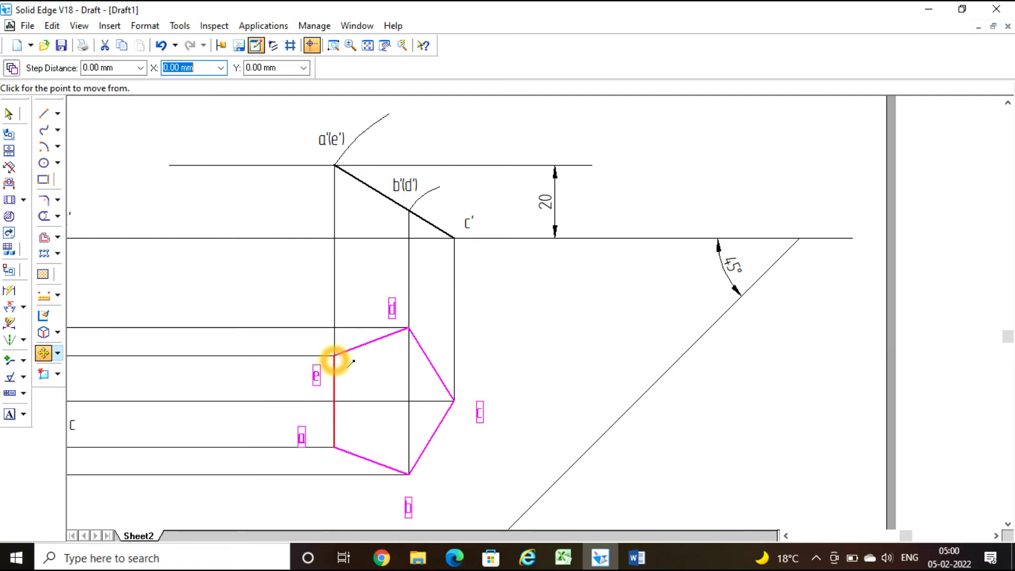
left_click(334, 356)
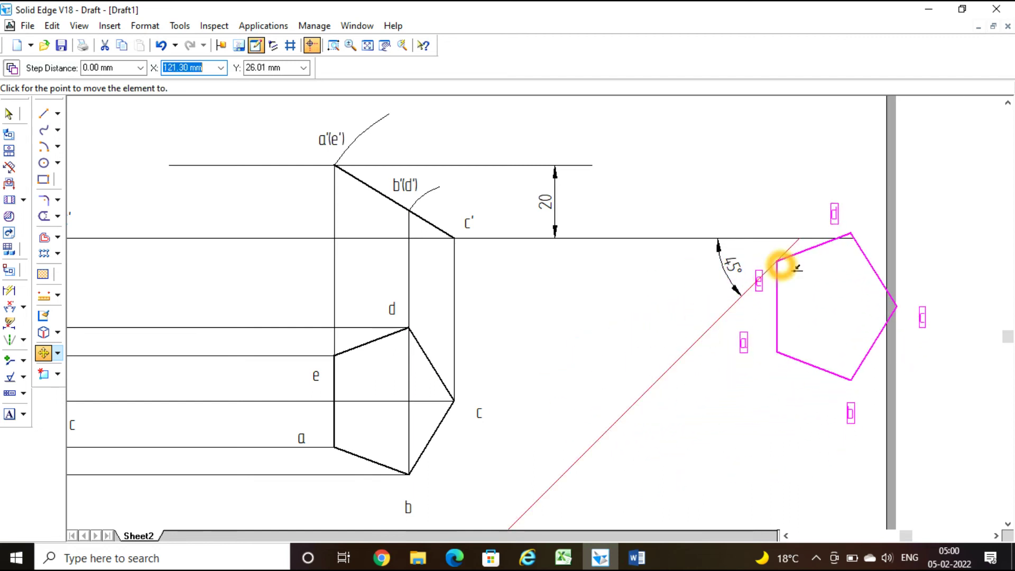
left_click_drag(755, 295, 711, 329)
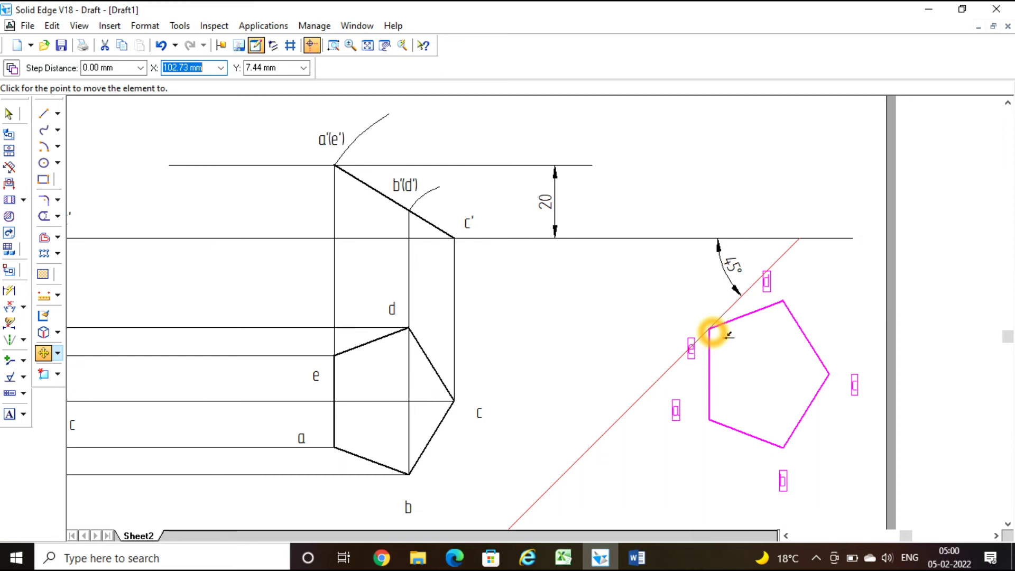
left_click(710, 330)
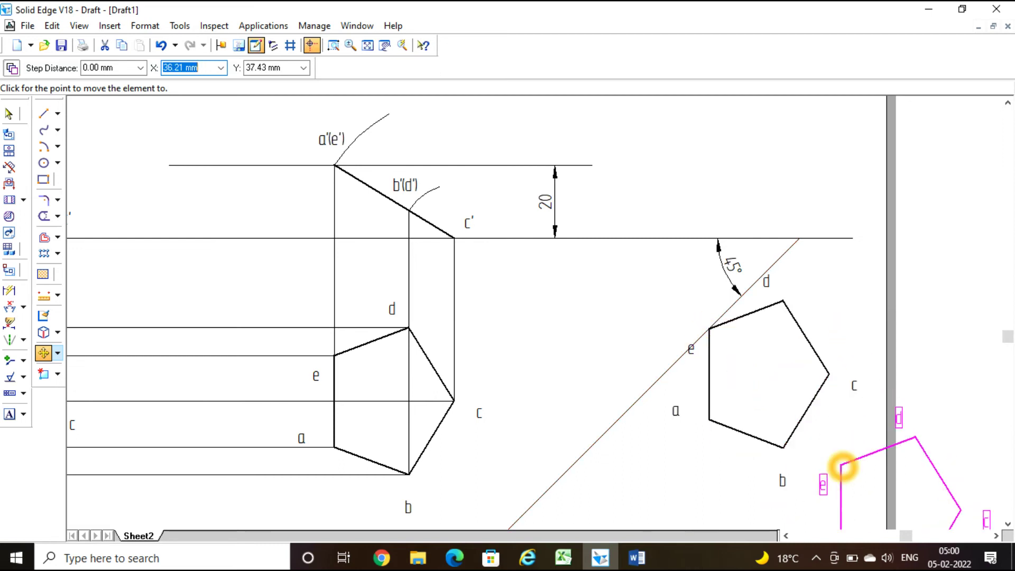
key("Escape")
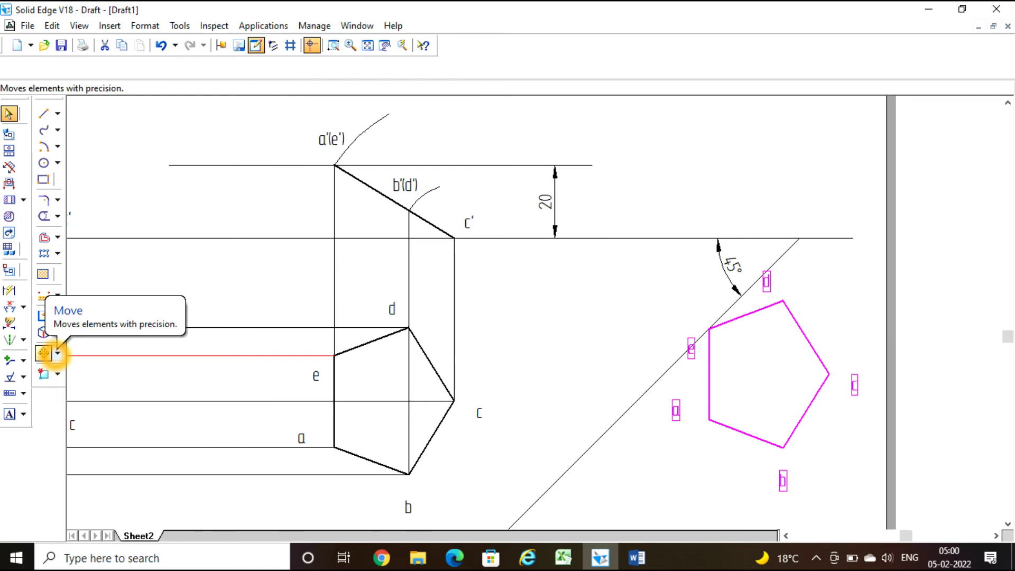
Rotate the copied pentagon and its labels about corner e until edge ae lies along the 45° line.
left_click(57, 353)
left_click(79, 371)
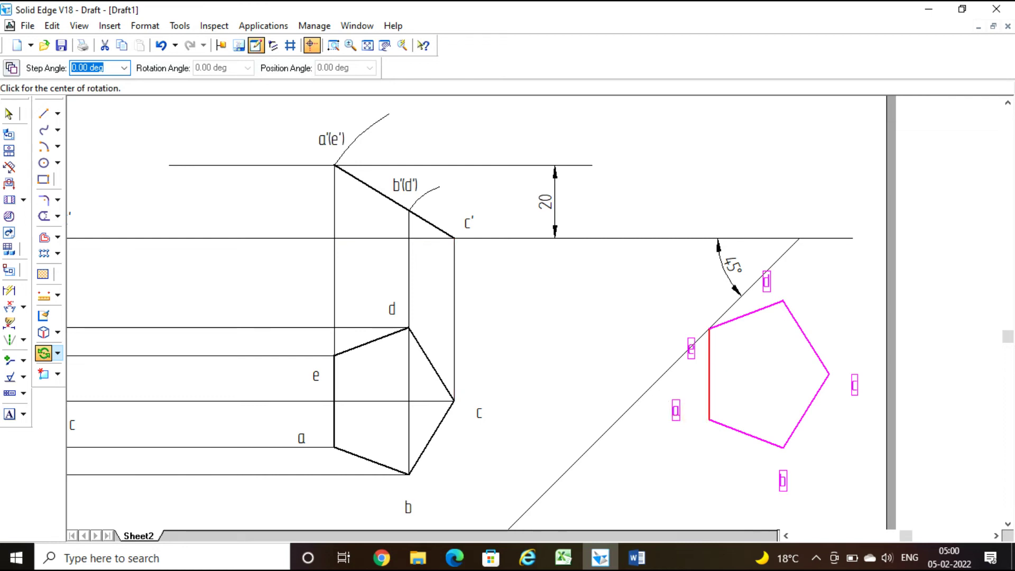
left_click(710, 329)
left_click(724, 379)
left_click(97, 130)
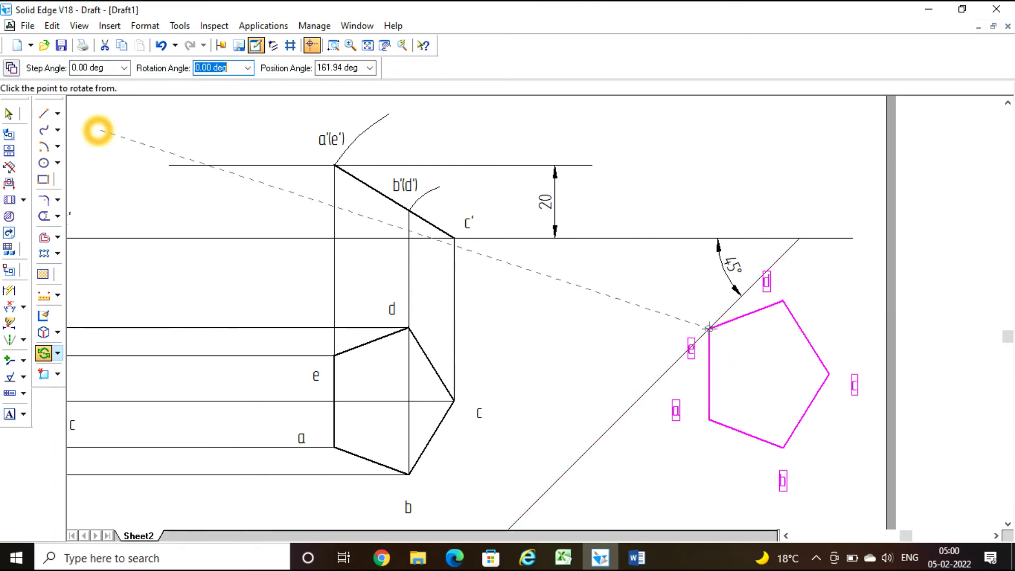
left_click(151, 119)
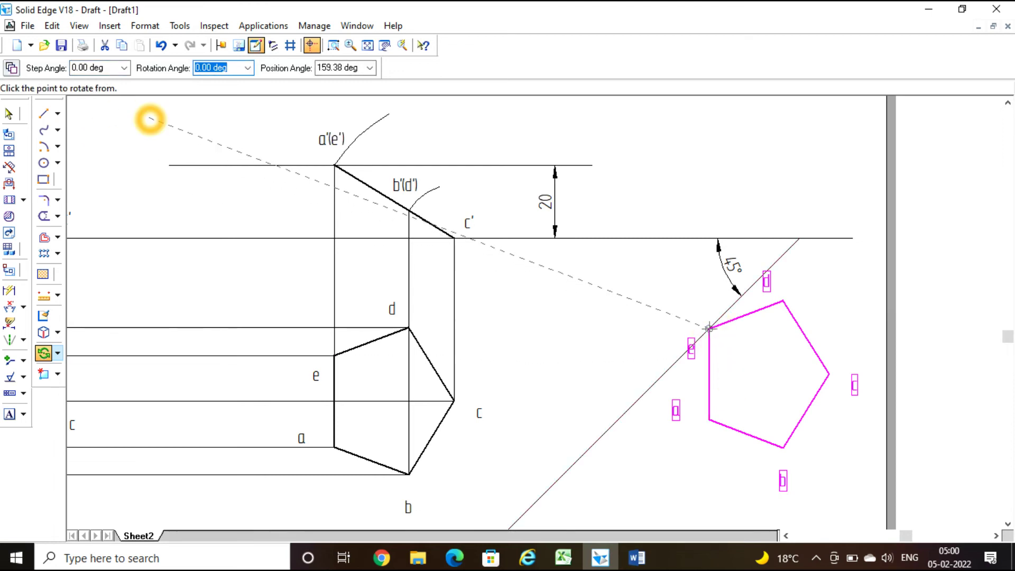
left_click(335, 445)
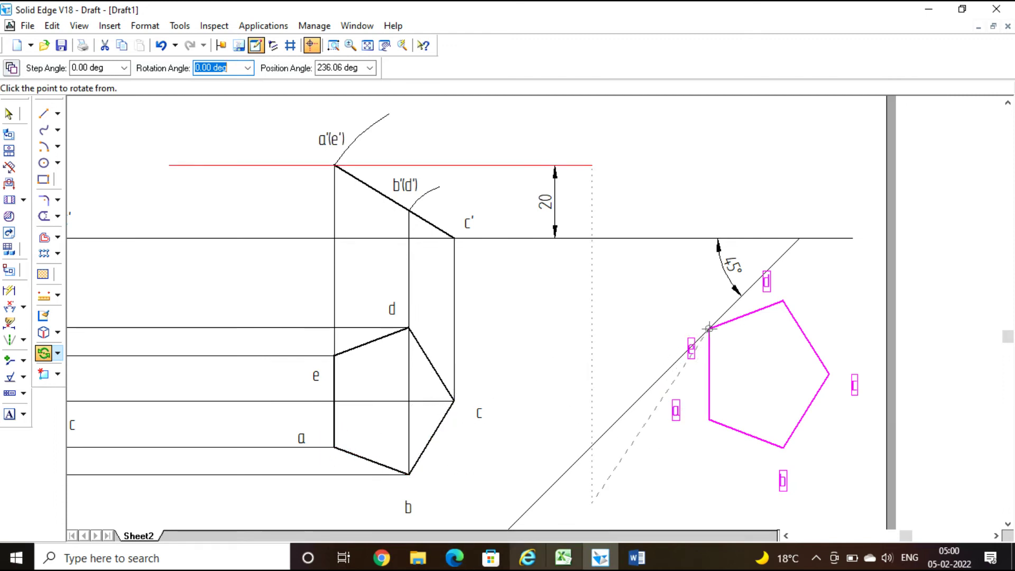
left_click(711, 420)
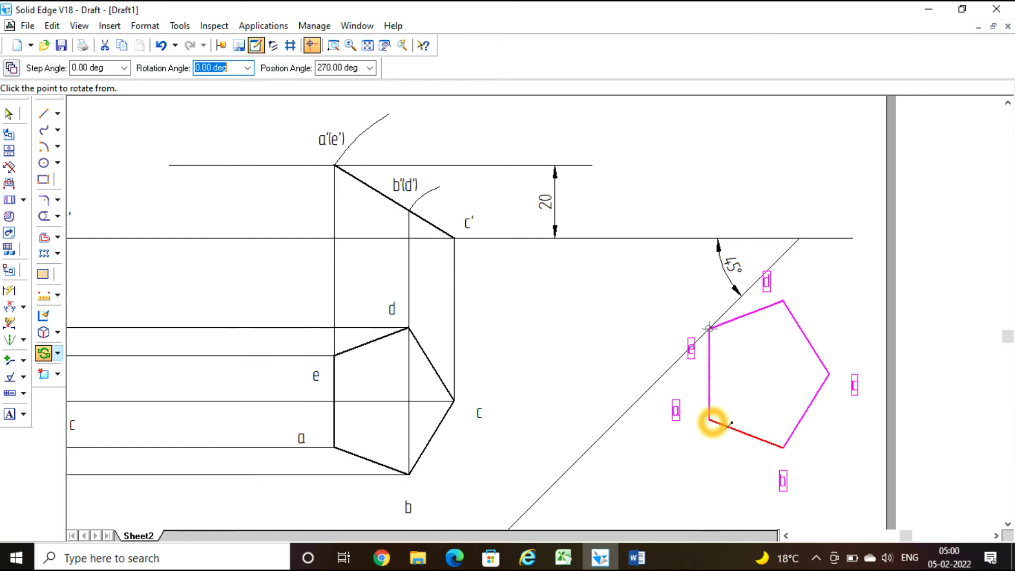
left_click(611, 432)
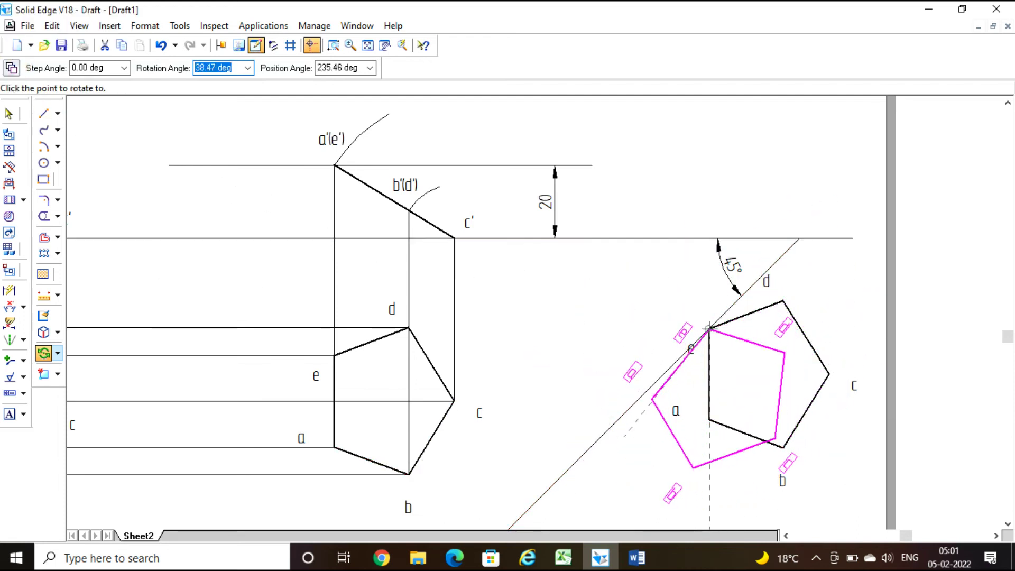
left_click(616, 430)
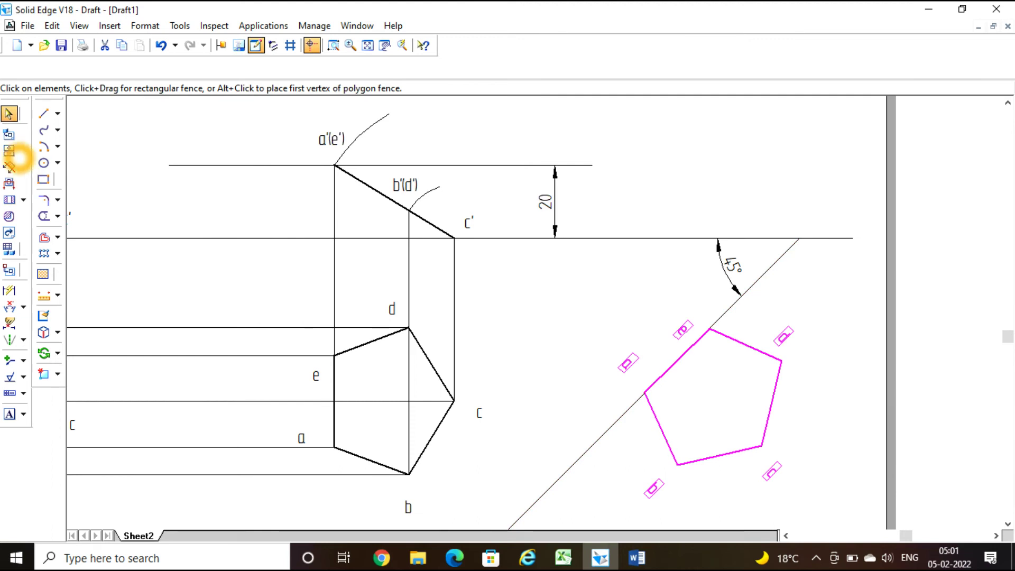
Draw a 0.13 mm wide vertical projector from the rotated pentagon's corner a to the a'(e') level, and connect it horizontally to that level line.
left_click(44, 113)
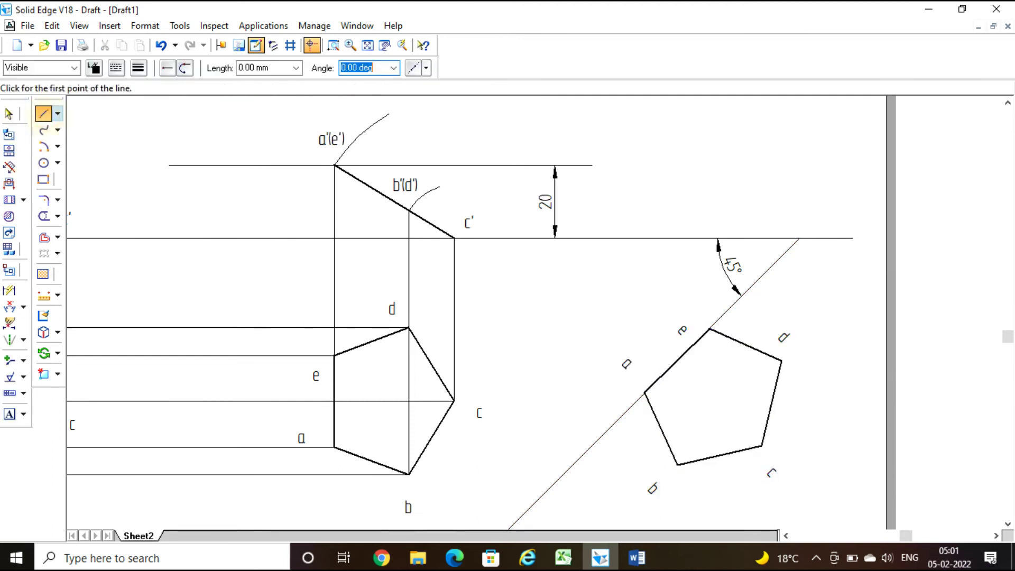
left_click(139, 68)
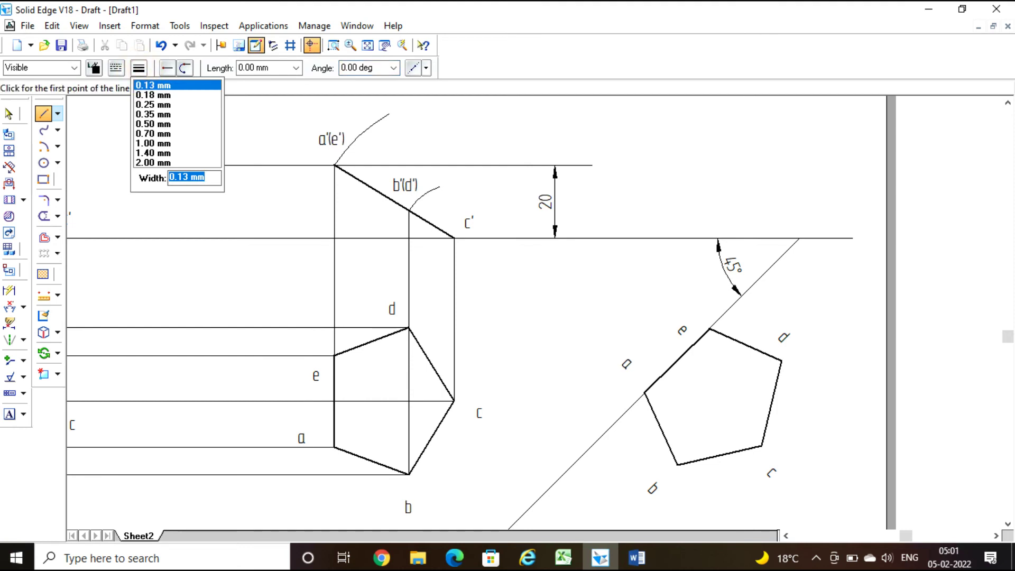
key("Return")
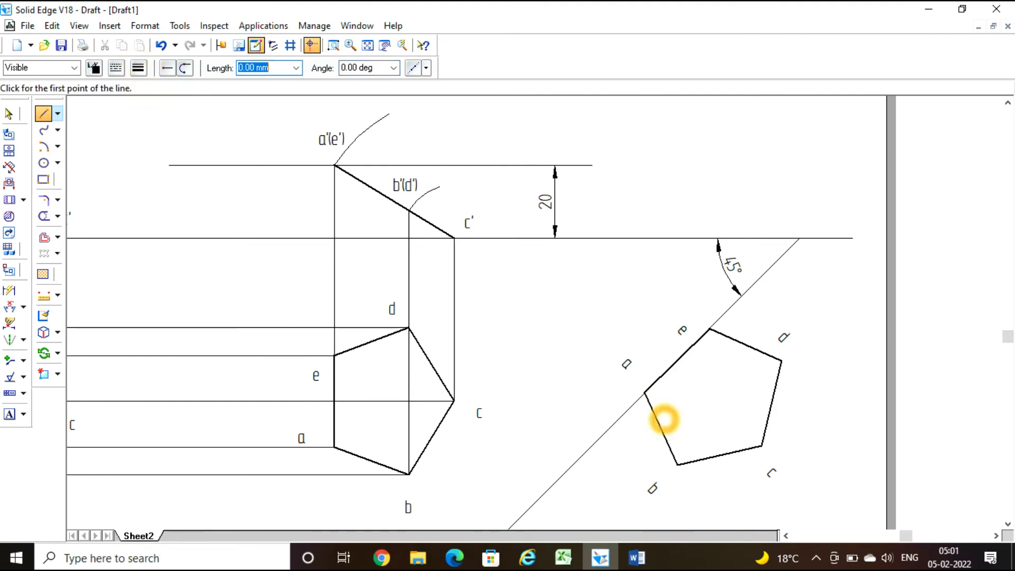
left_click(645, 393)
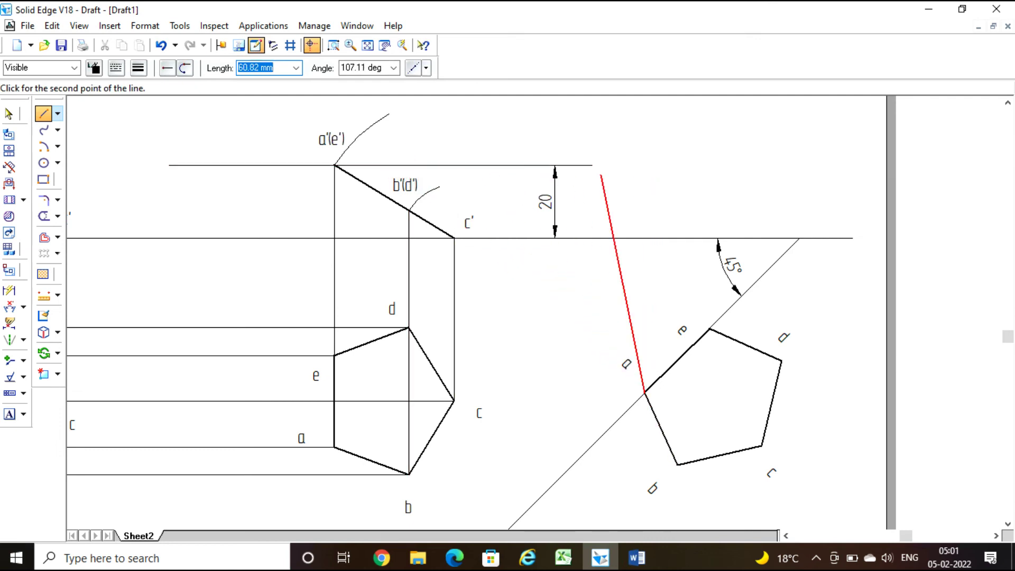
left_click(644, 166)
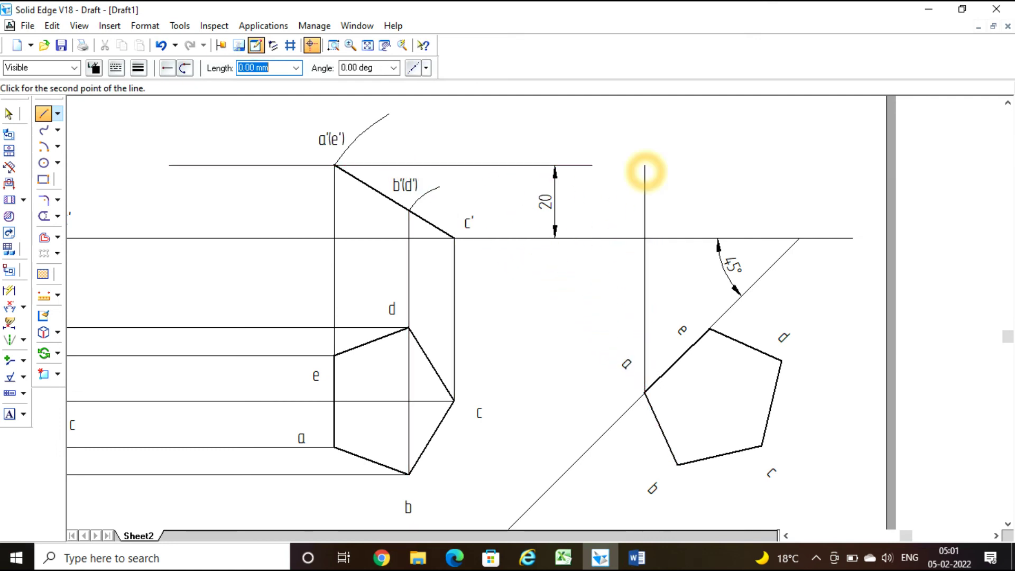
right_click(596, 167)
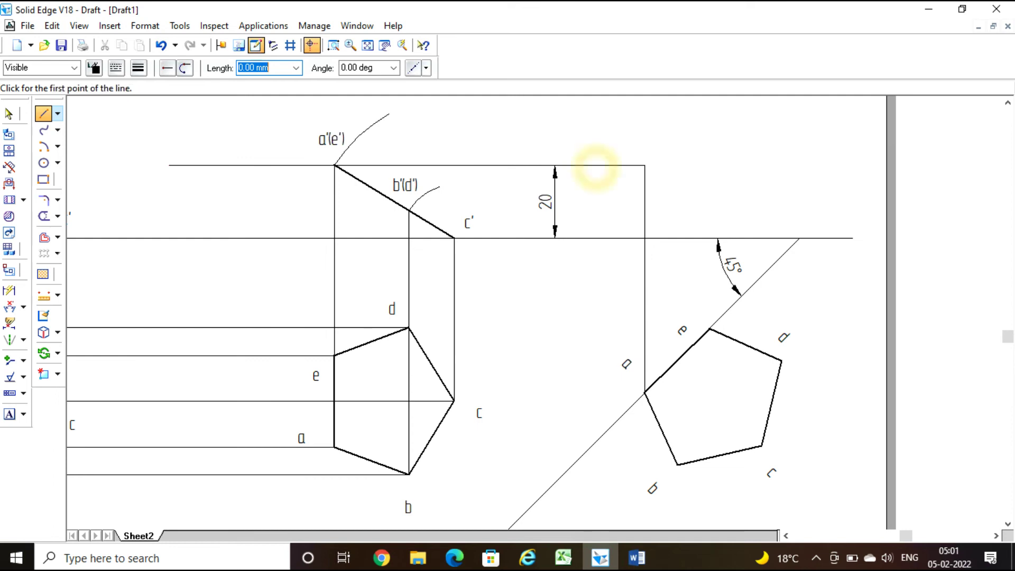
Draw a vertical projector from the rotated pentagon's corner e to the a'(e') level and connect it horizontally to a's projector.
left_click(709, 330)
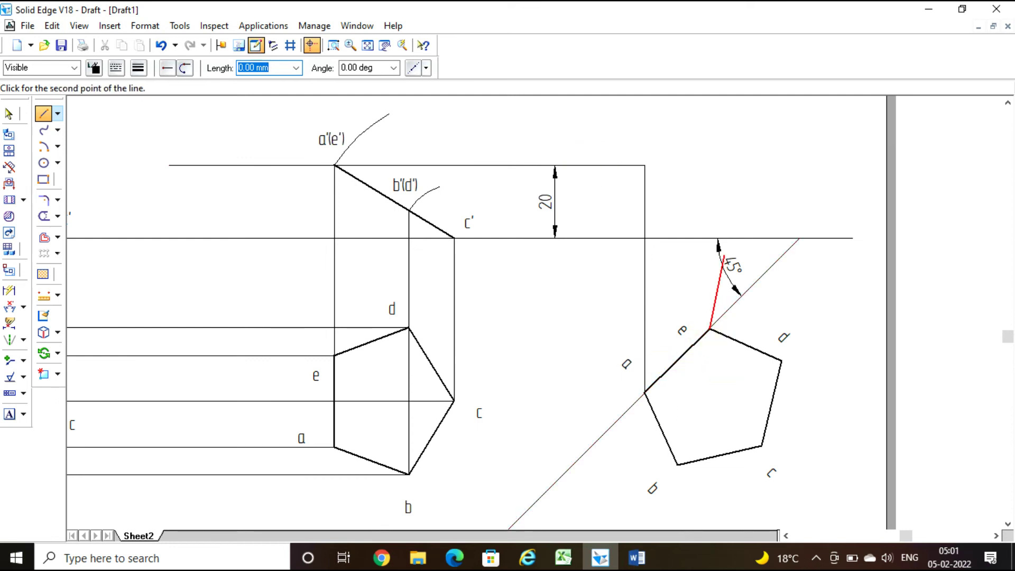
left_click(709, 174)
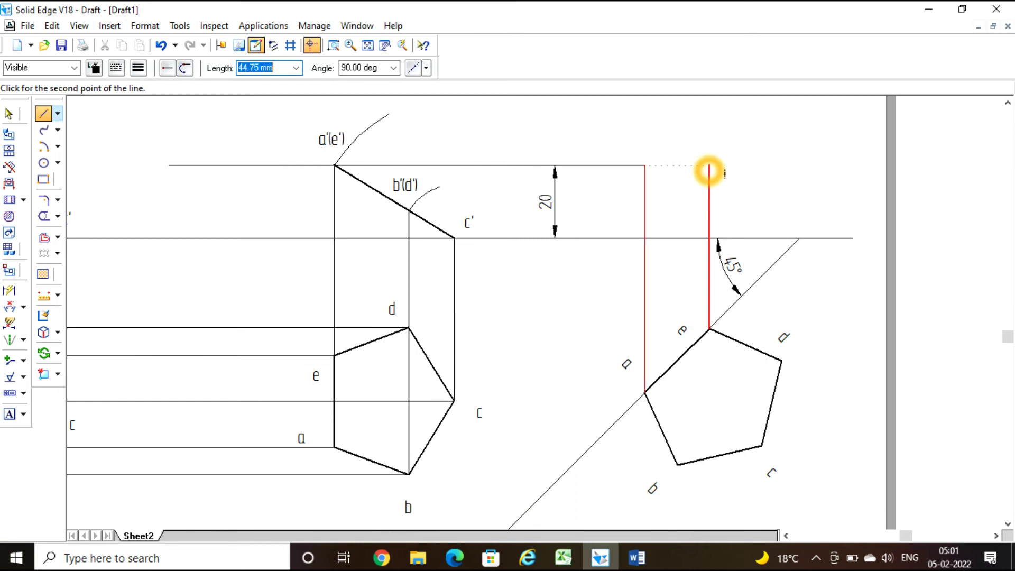
left_click(709, 166)
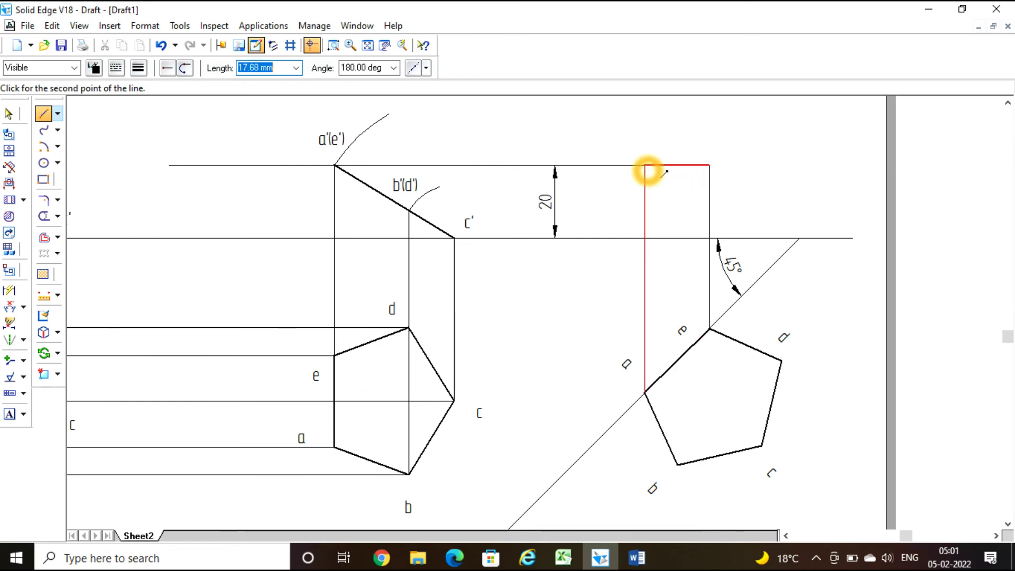
double_click(650, 168)
Draw a vertical projector from the rotated pentagon's corner b to the b'(d') level and a horizontal line back to point b'(d').
left_click(677, 463)
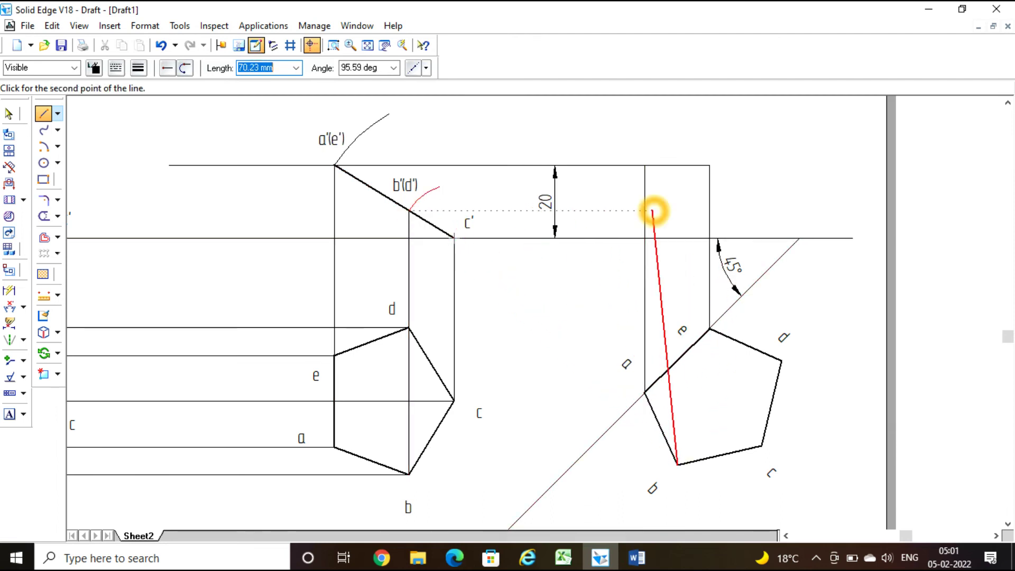
left_click(677, 210)
left_click(410, 211)
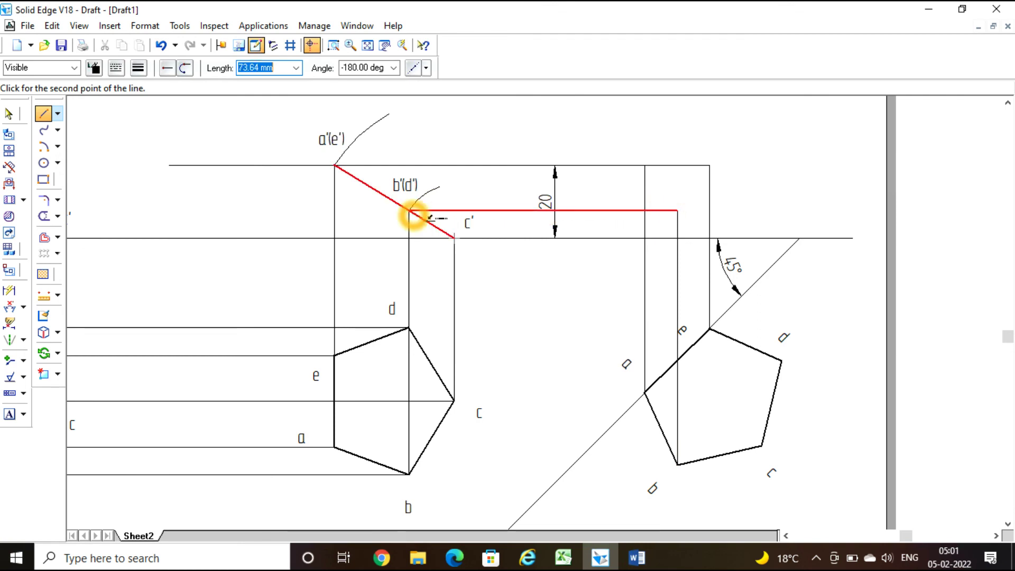
right_click(412, 212)
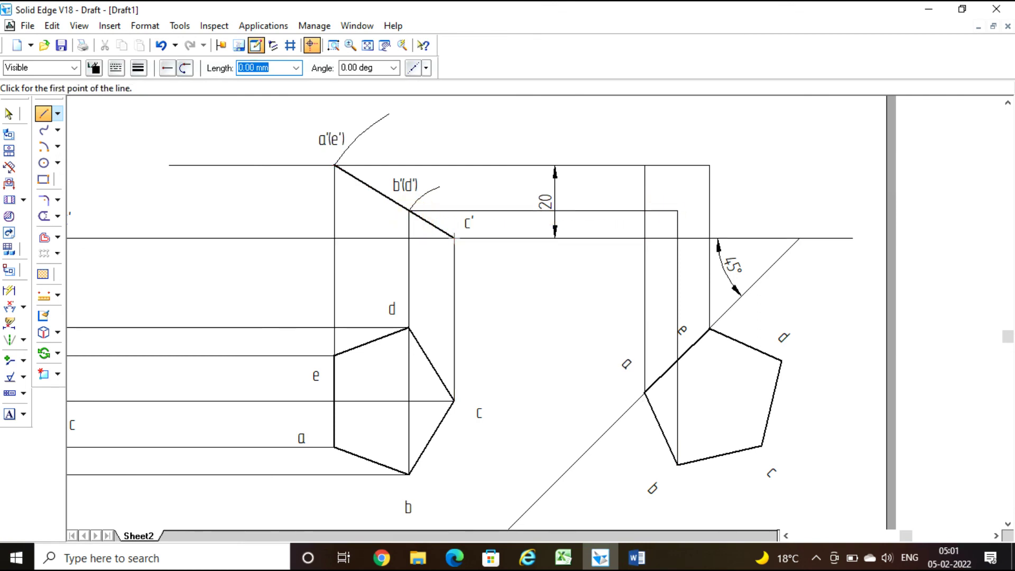
Draw a vertical projector from the rotated pentagon's corner d to the b'(d') level and connect it horizontally to b's projector.
left_click(782, 361)
left_click(788, 211)
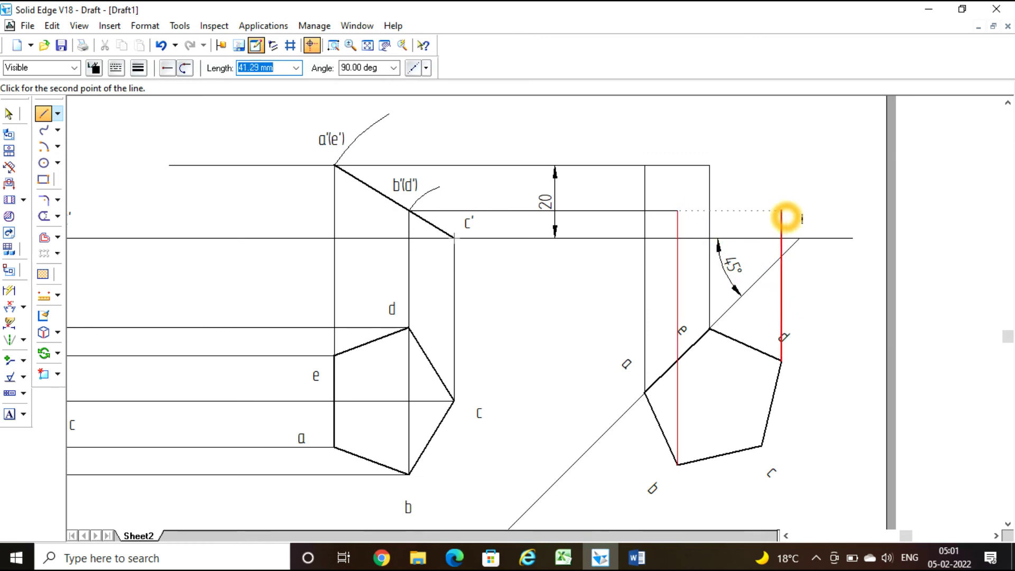
left_click(783, 212)
left_click(679, 212)
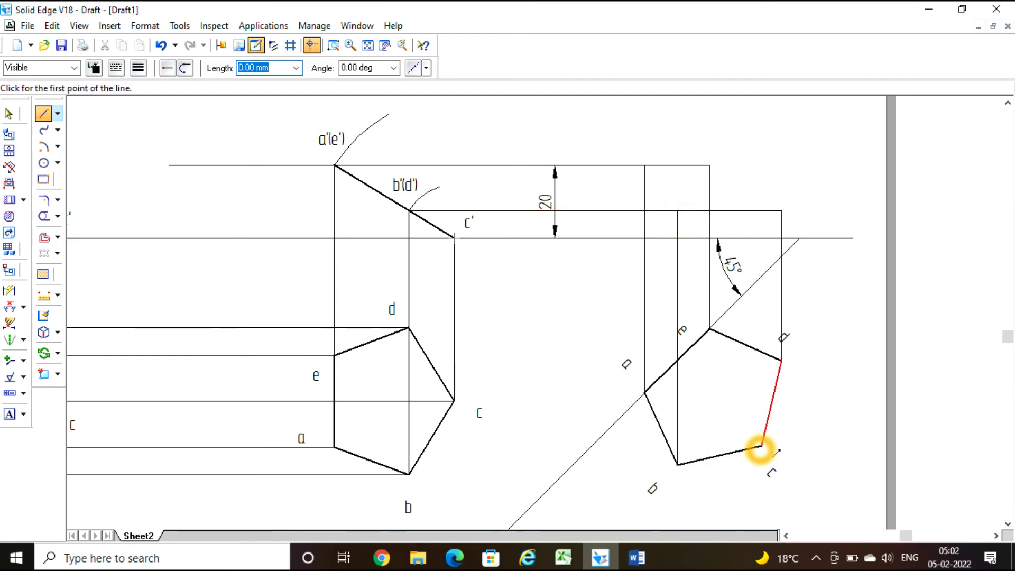
Draw a vertical projector from the rotated pentagon's corner c up to the reference line.
left_click(761, 446)
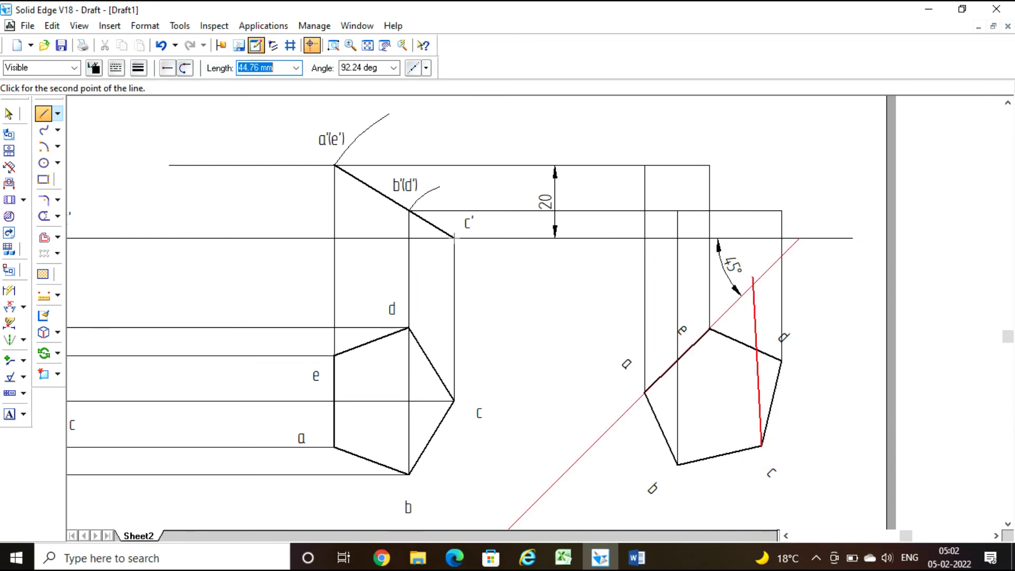
left_click(762, 239)
right_click(906, 356)
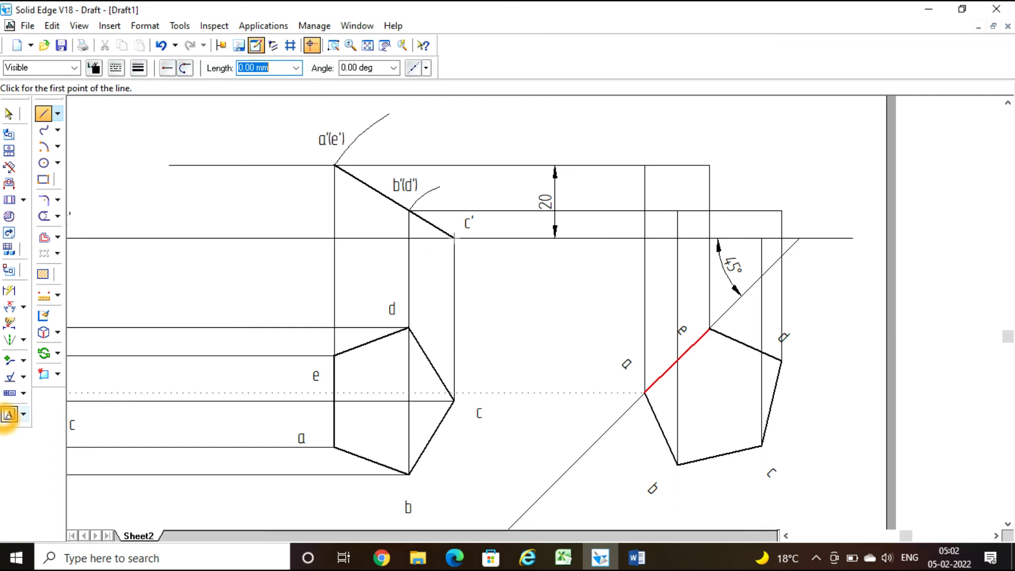
Add text labels a' and e' above the ends of the upper level line where projectors a and e meet it.
left_click(9, 414)
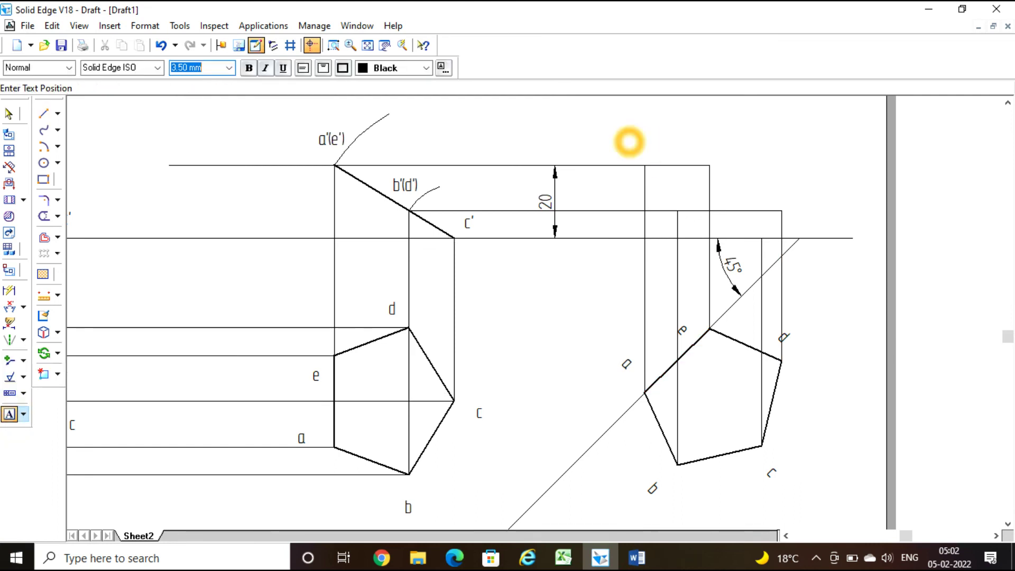
left_click(629, 142)
type("a")
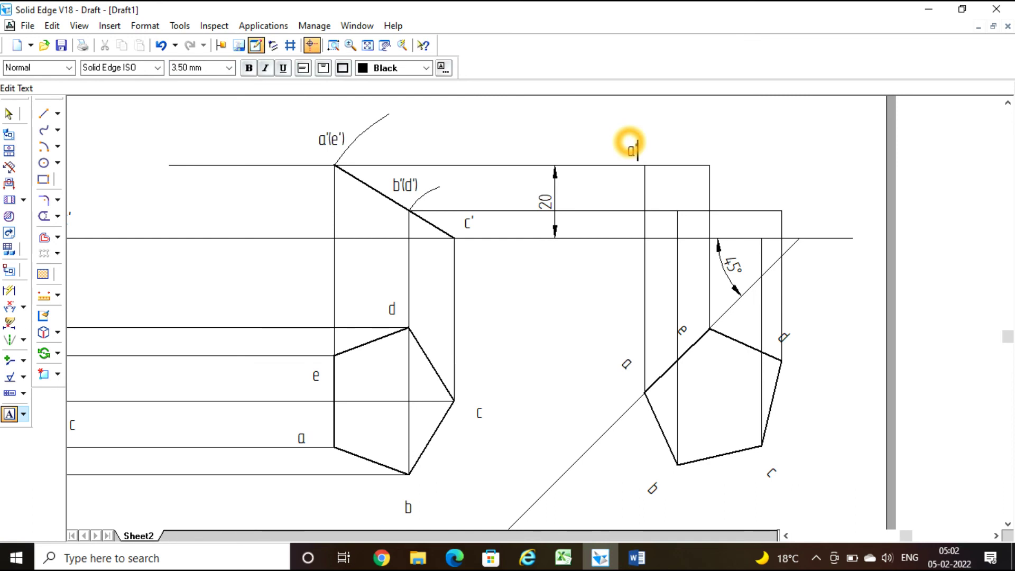
type("'")
left_click(706, 143)
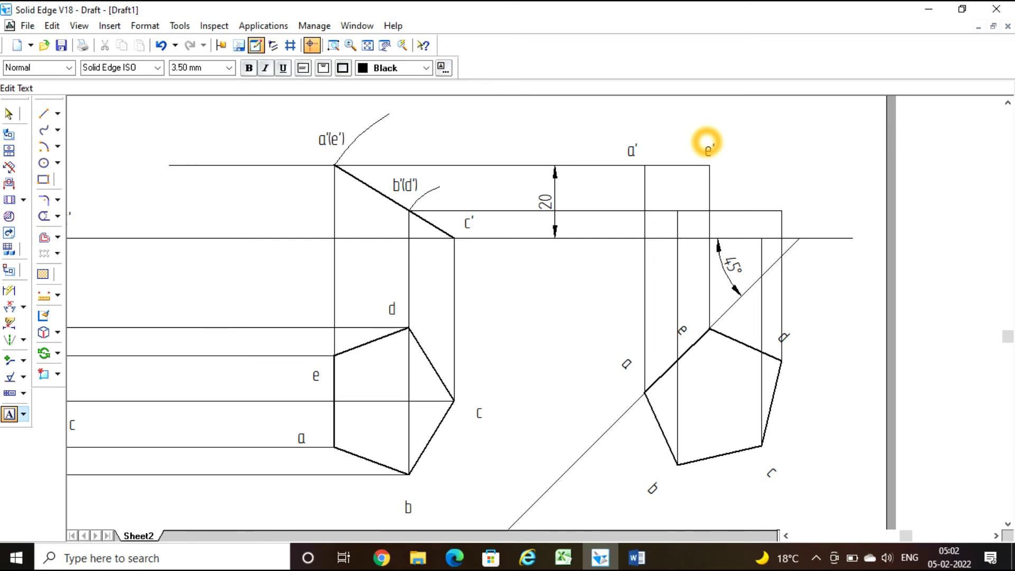
Label the remaining projected front-view points b' and d' on the middle level and c' on the reference line.
left_click(620, 197)
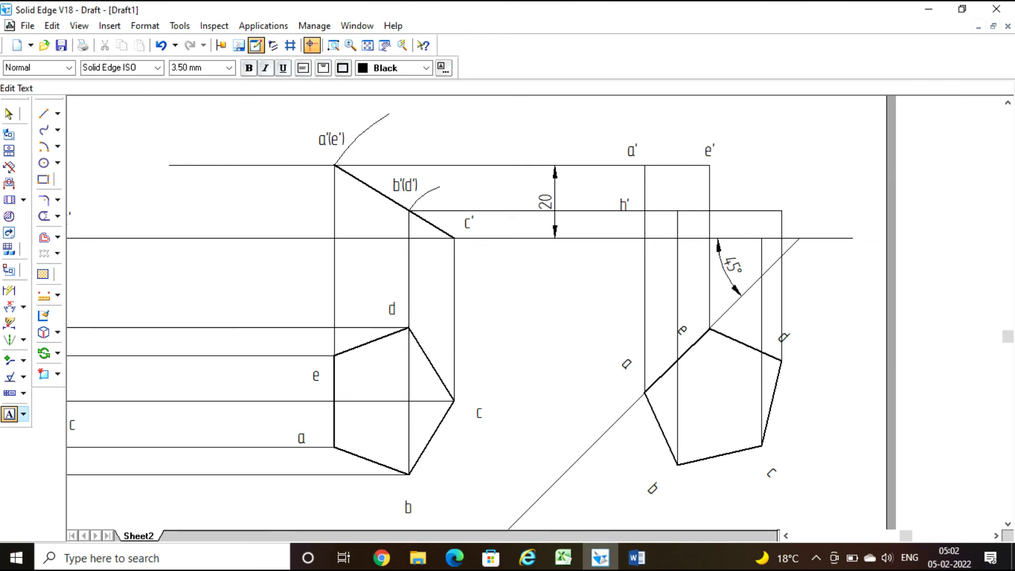
left_click(788, 189)
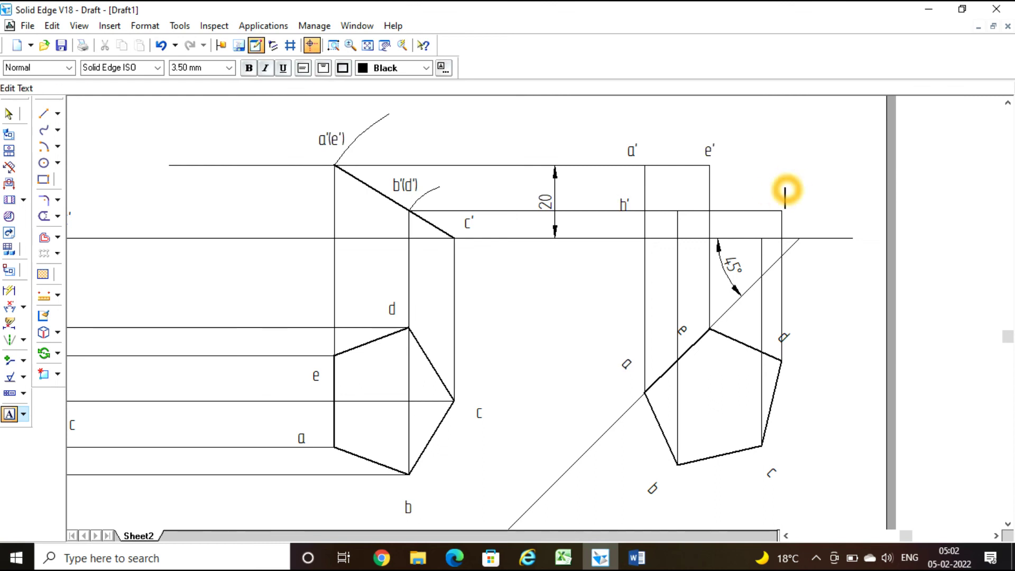
type("d'")
left_click(754, 226)
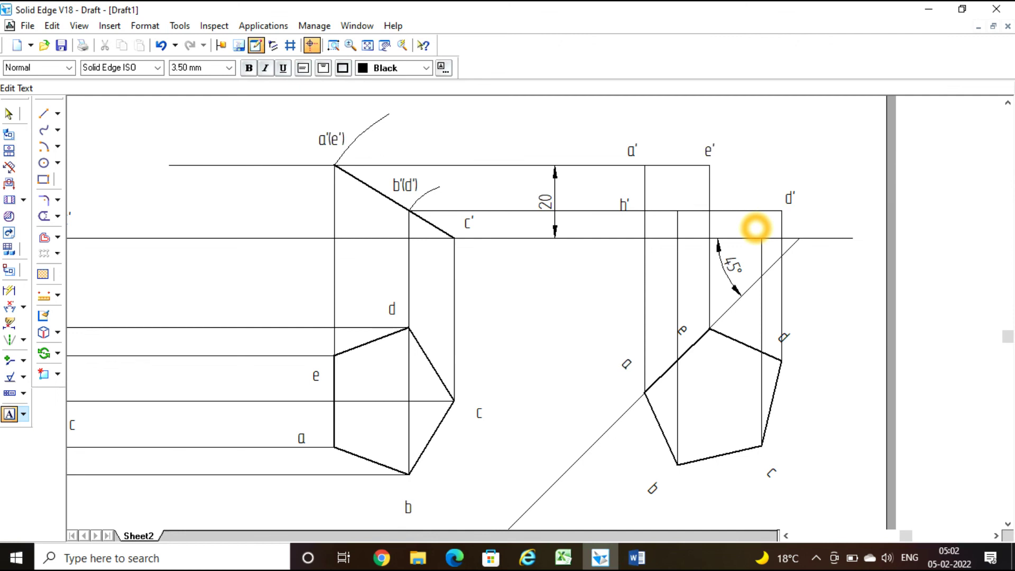
left_click(751, 226)
type("c")
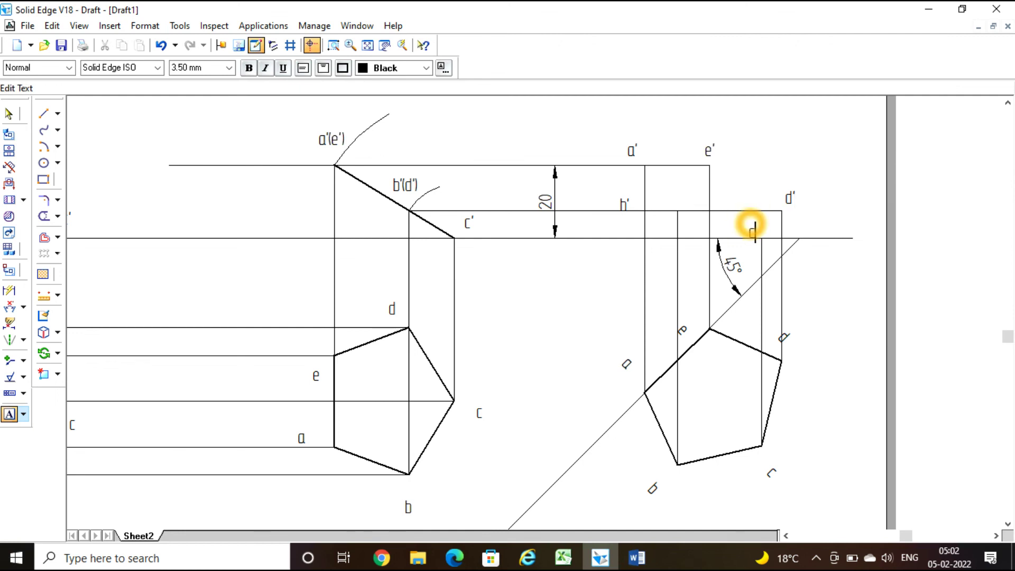
type("'")
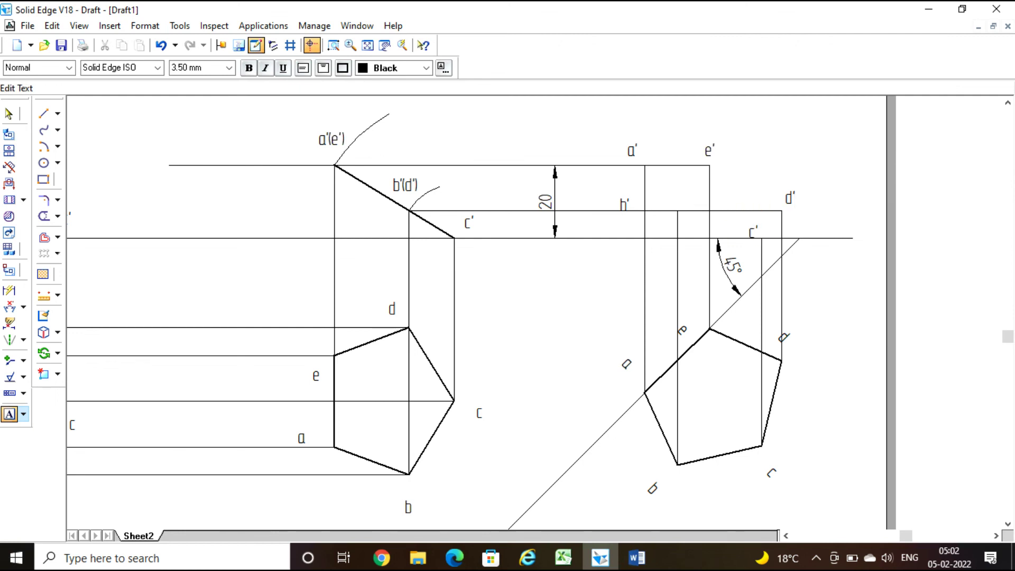
left_click(85, 149)
Draw the final front view as a closed outline through c', d', e', a' and b' with 0.50 mm wide lines.
left_click(44, 113)
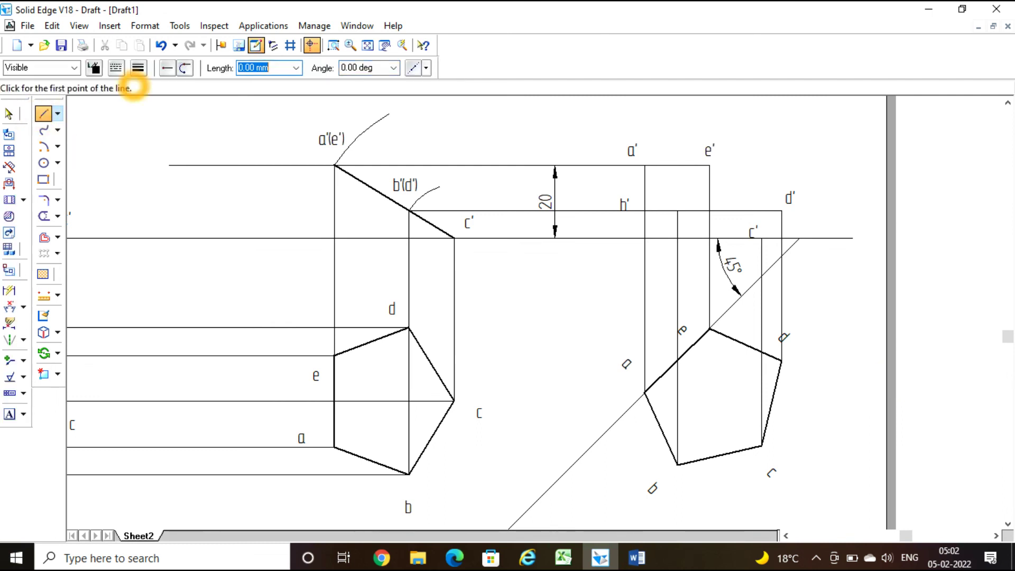
left_click(138, 68)
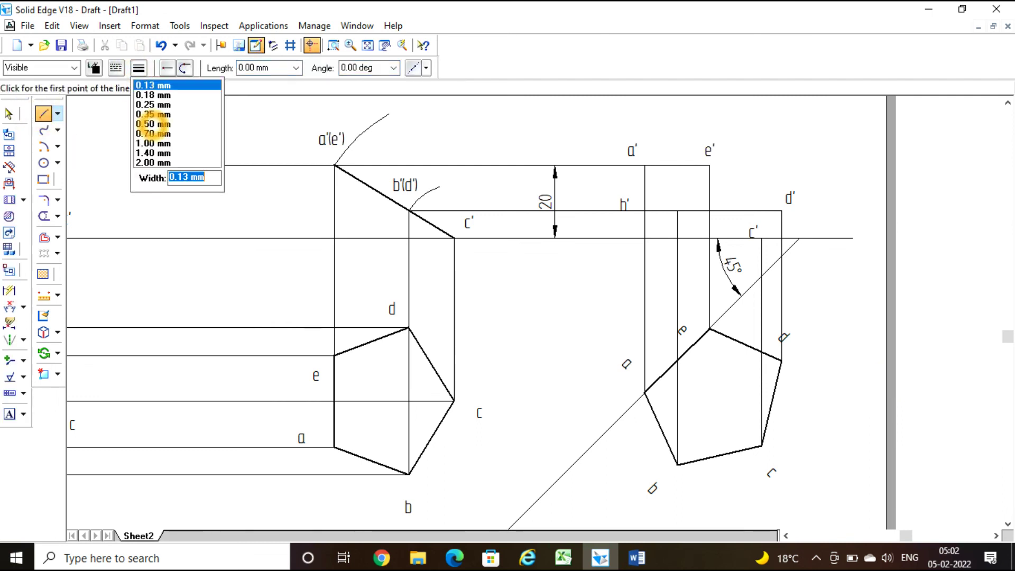
left_click(153, 125)
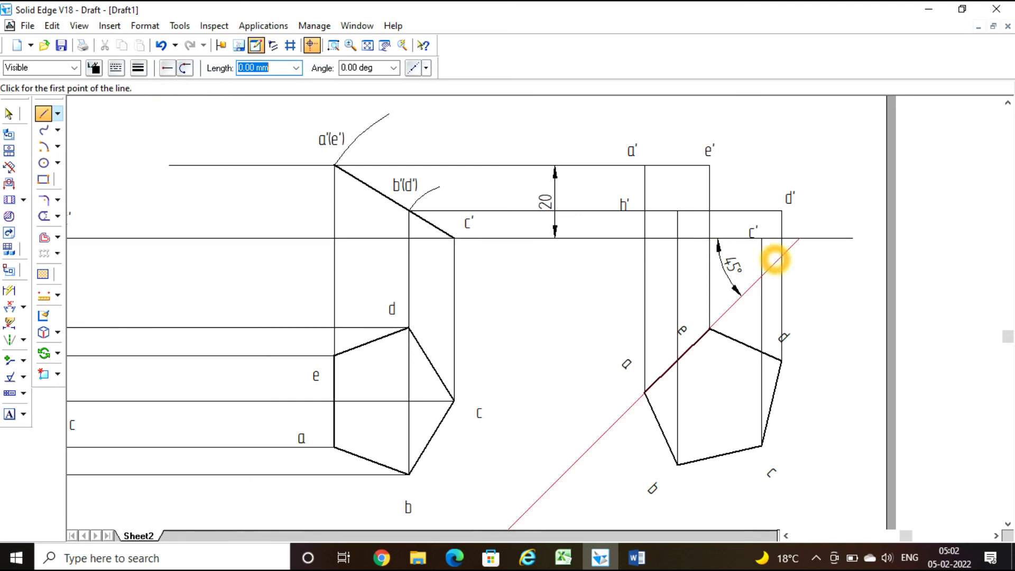
left_click(762, 238)
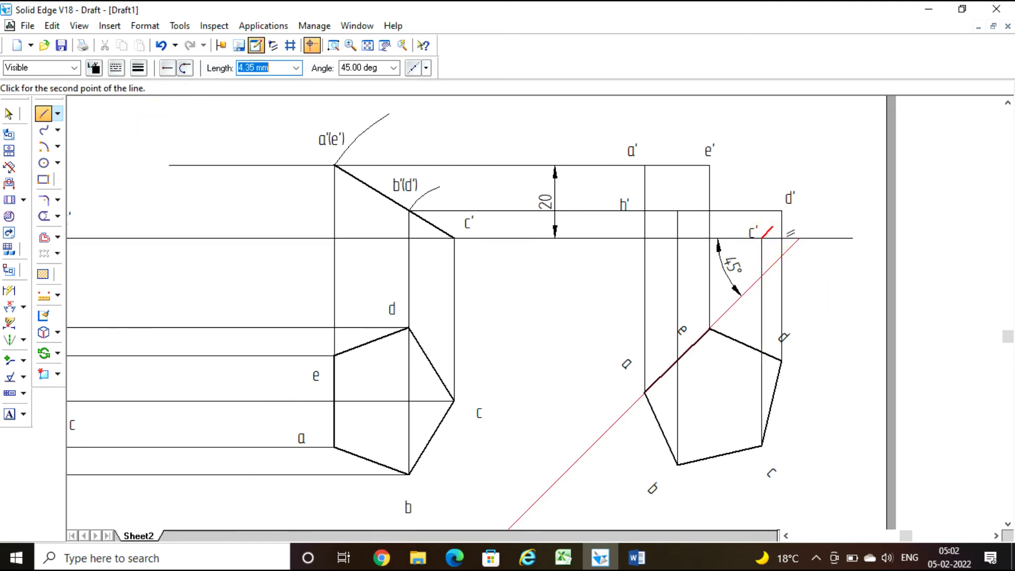
left_click(781, 211)
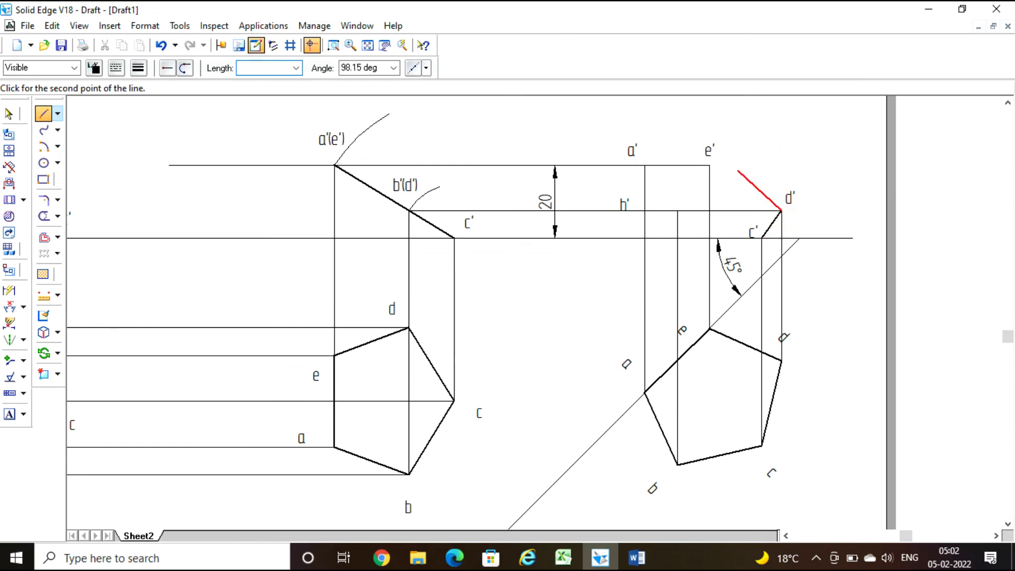
left_click(710, 166)
left_click(645, 166)
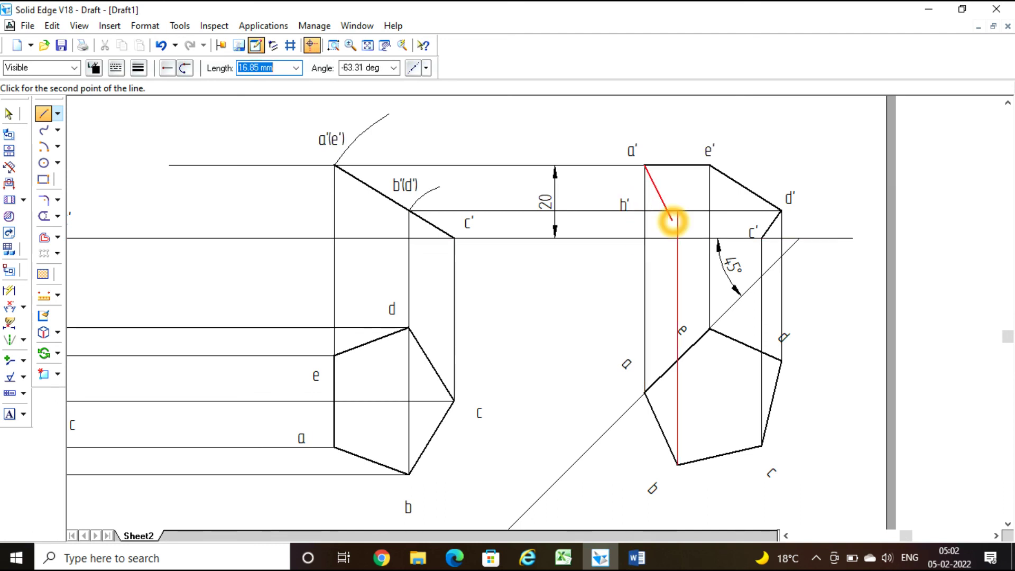
left_click(678, 211)
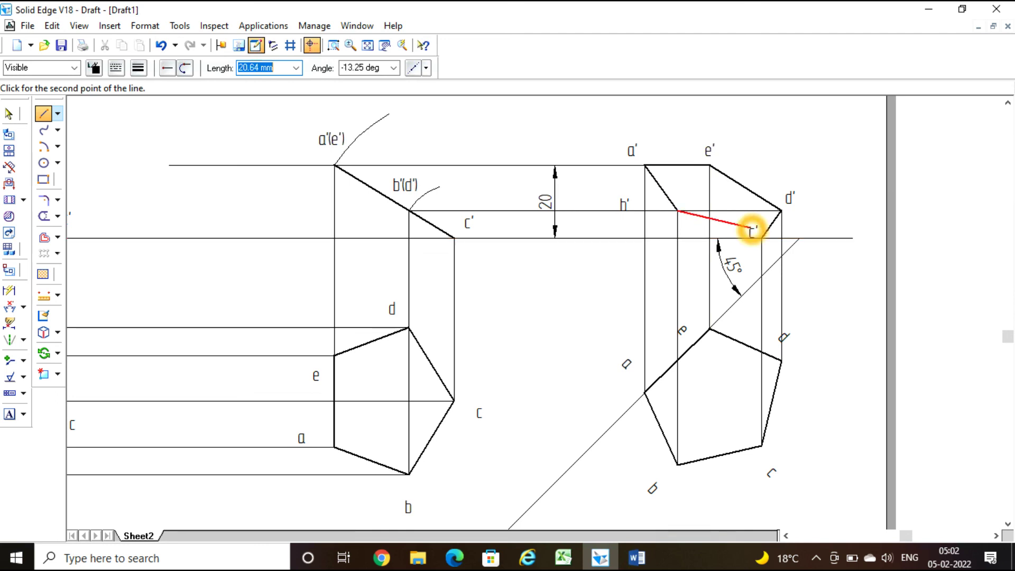
left_click(762, 238)
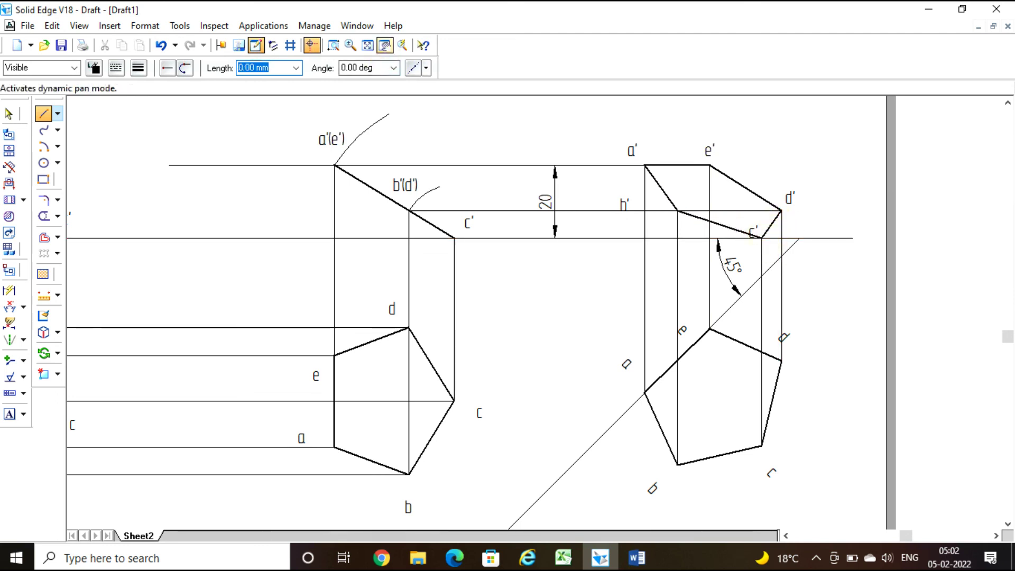
Dimension the vertical edge ae of the first top-view pentagon, placing the dimension outside the pentagon.
left_click(368, 45)
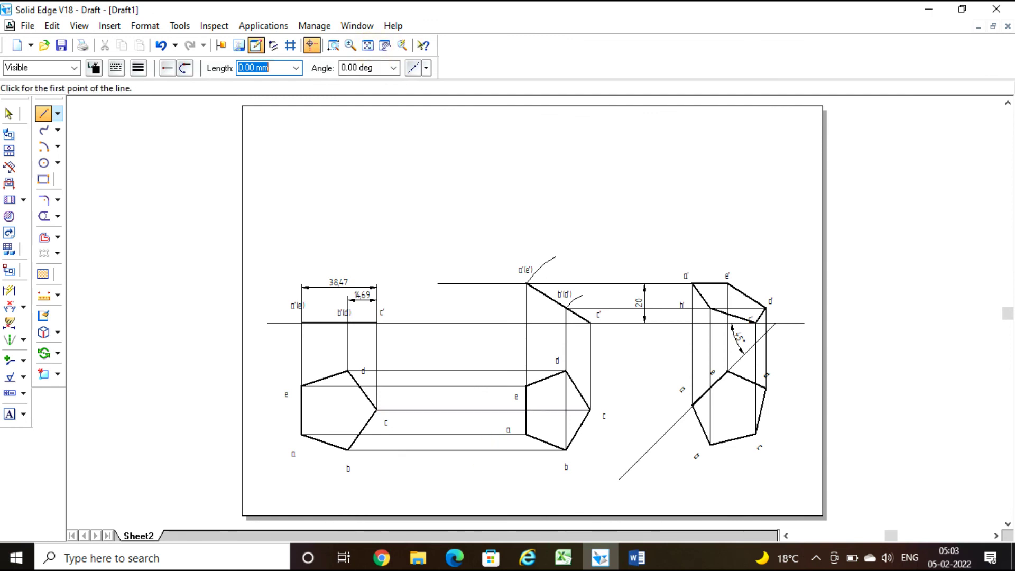
left_click(9, 290)
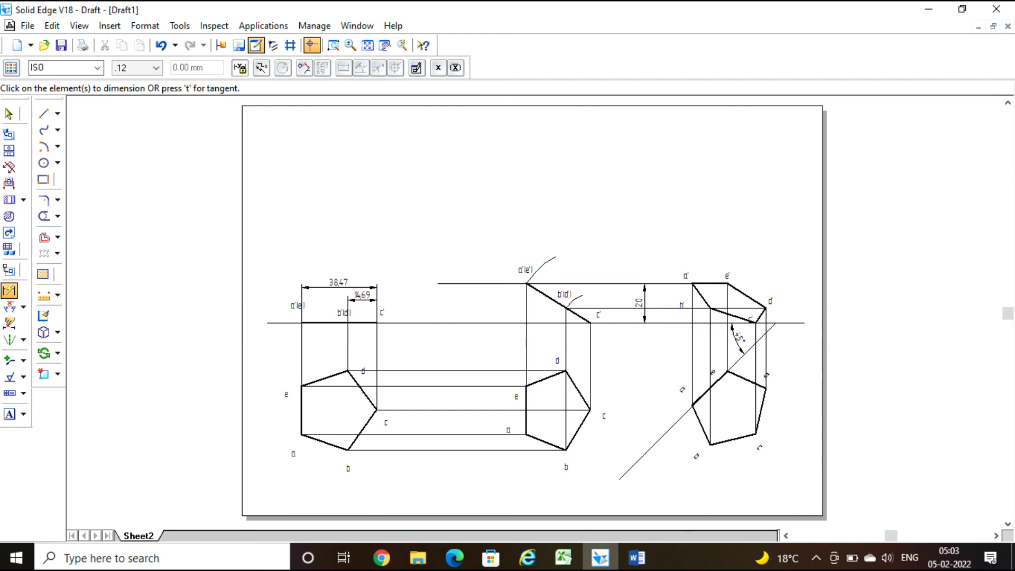
left_click(301, 418)
left_click(276, 414)
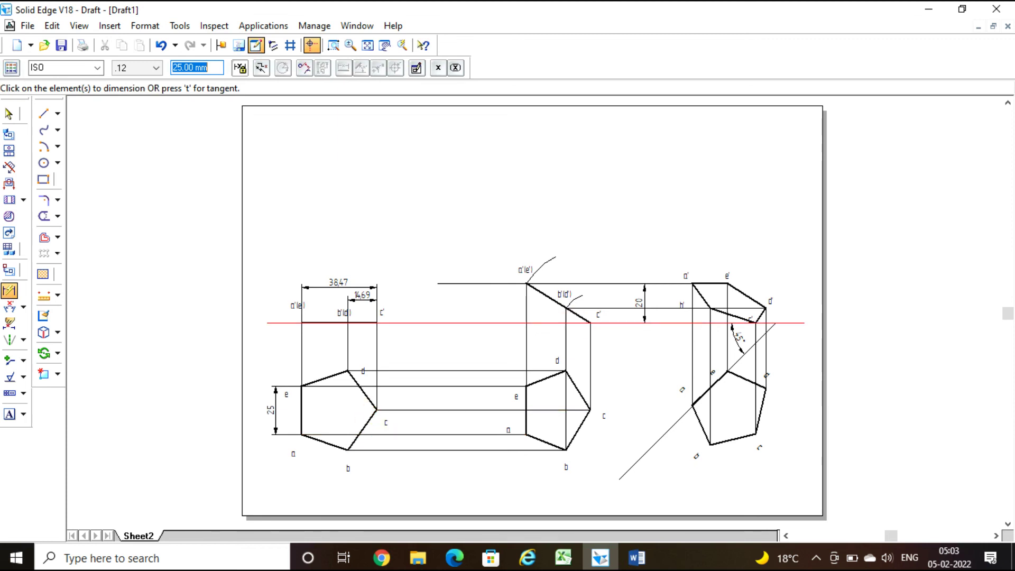
left_click(276, 425)
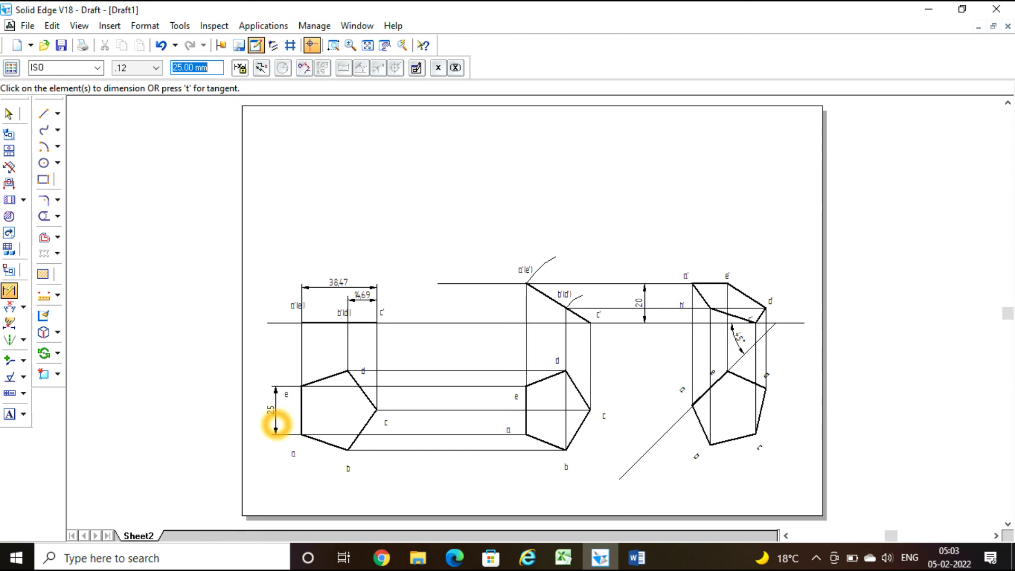
left_click(541, 278)
left_click(519, 312)
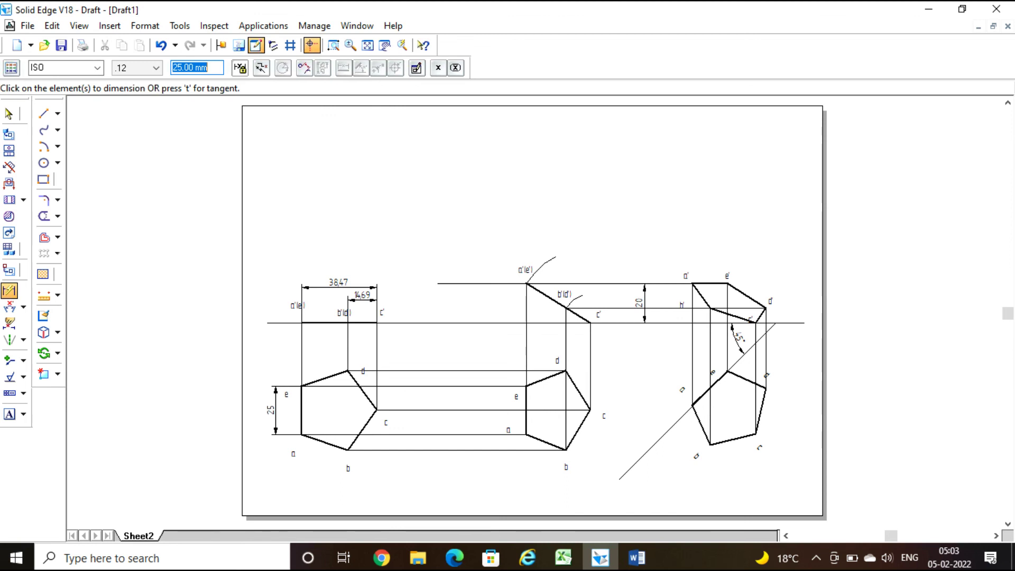
left_click(554, 232)
left_click(518, 444)
left_click(502, 411)
left_click(756, 333)
left_click(767, 431)
left_click(768, 372)
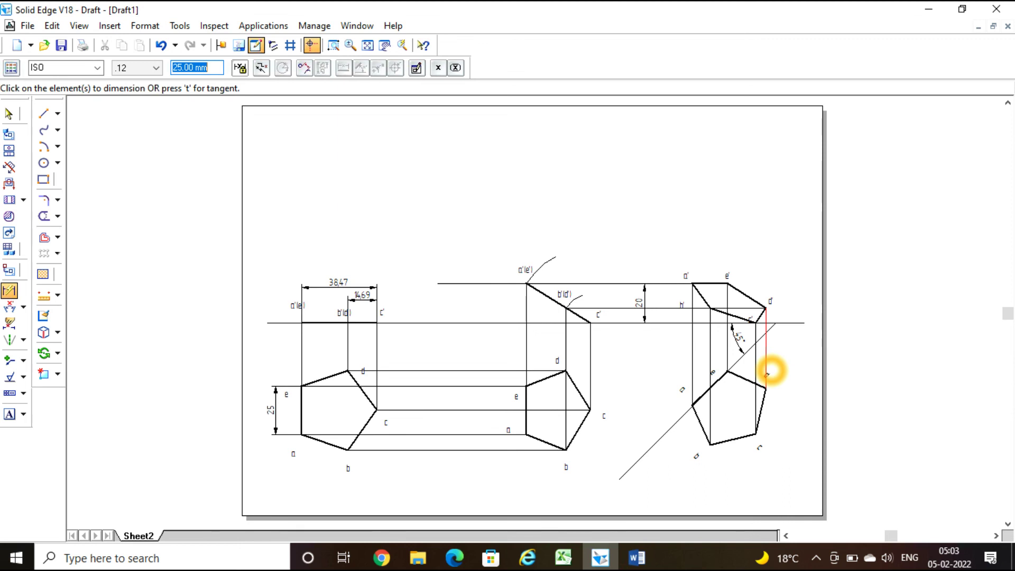